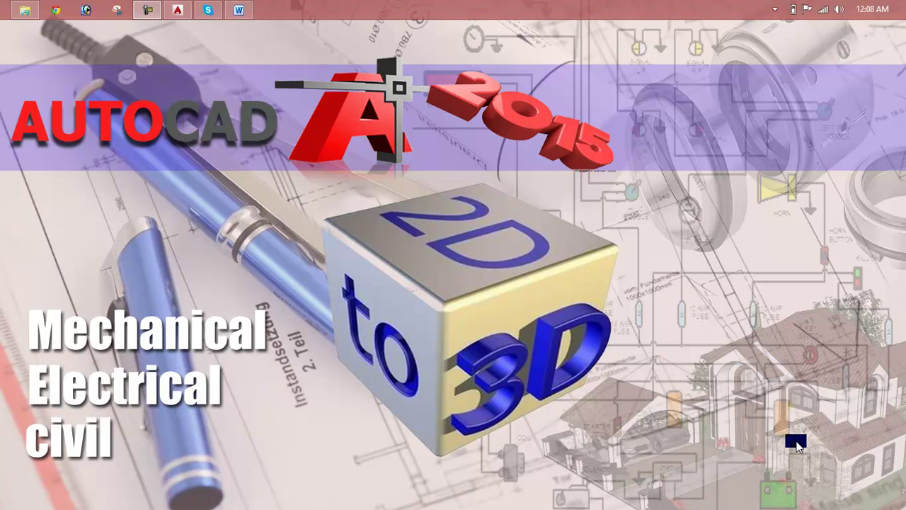
- Minimize the Word ribbon so more of the Lesson 22 outline shows
click(239, 9)
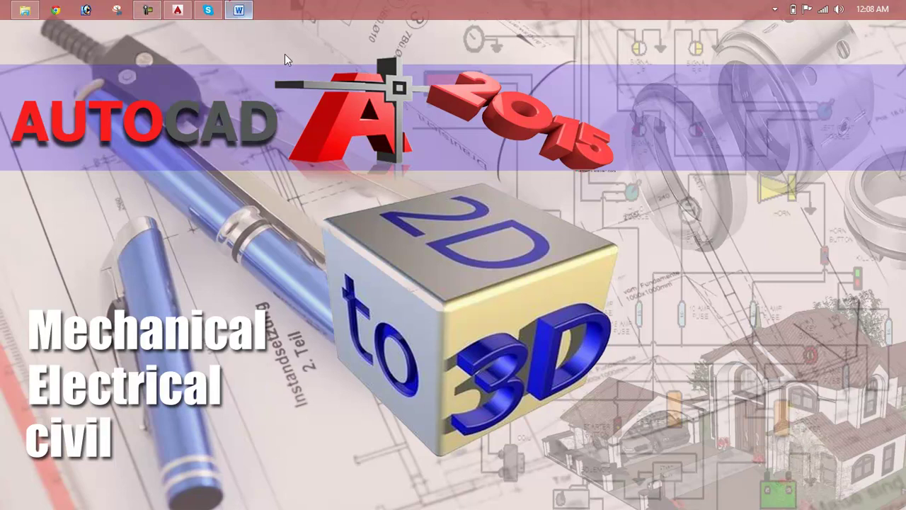
right_click(596, 82)
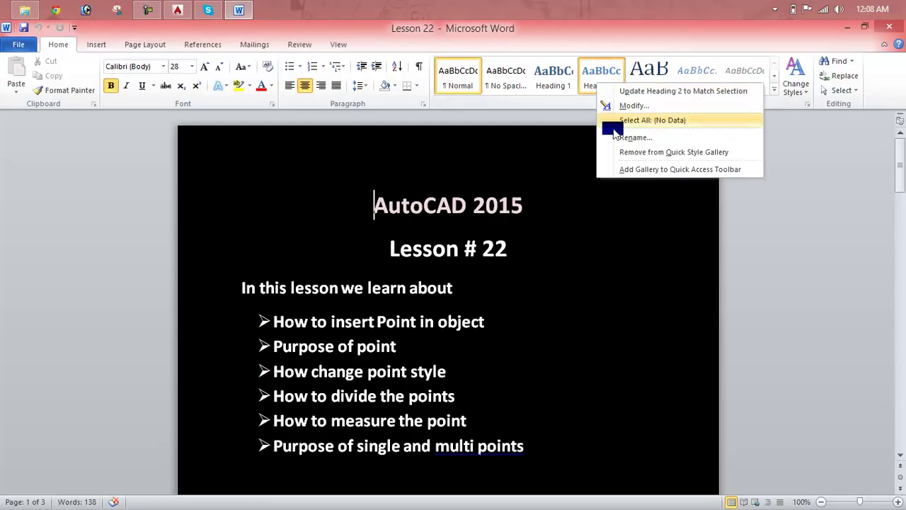
right_click(530, 100)
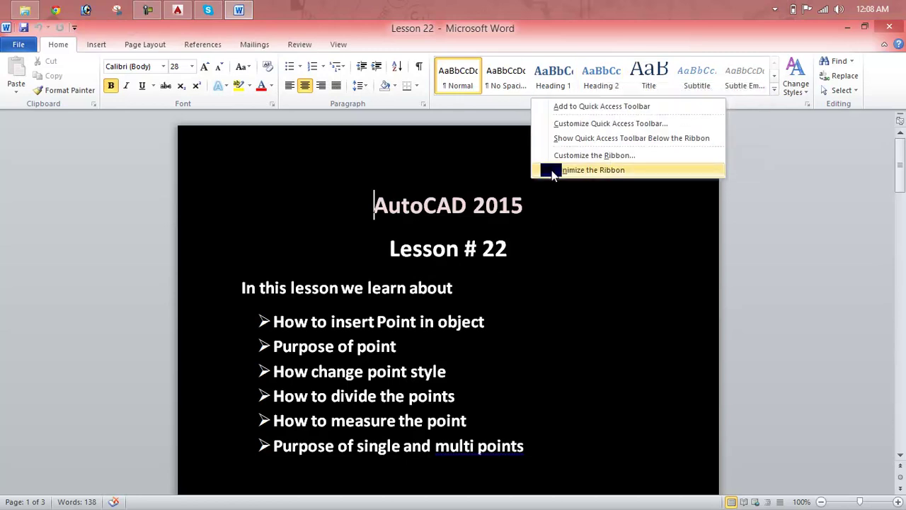
click(559, 170)
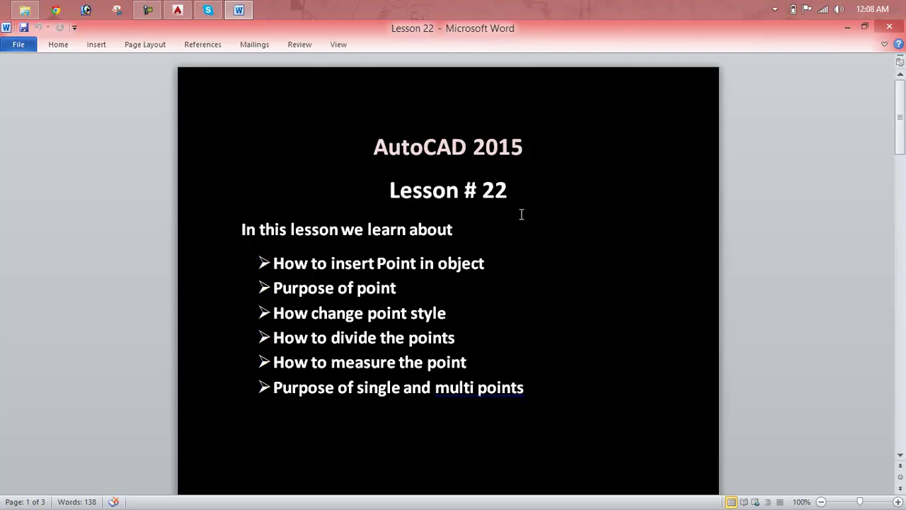
- Switch from Word to the empty AutoCAD drawing, Drawing1.dwg
click(155, 7)
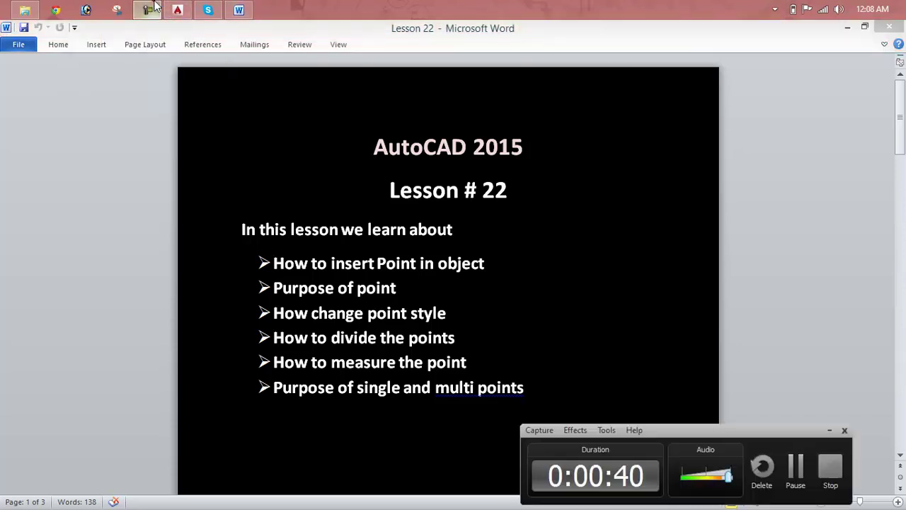
click(145, 9)
click(175, 10)
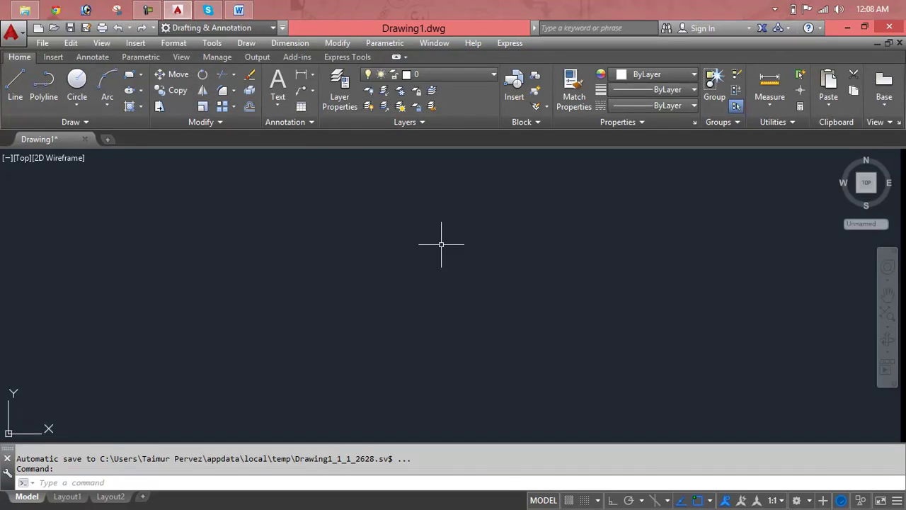
- Show the Draw menu's Point submenu with Single Point, Multiple Point, Divide and Measure
key(Escape)
key(Escape)
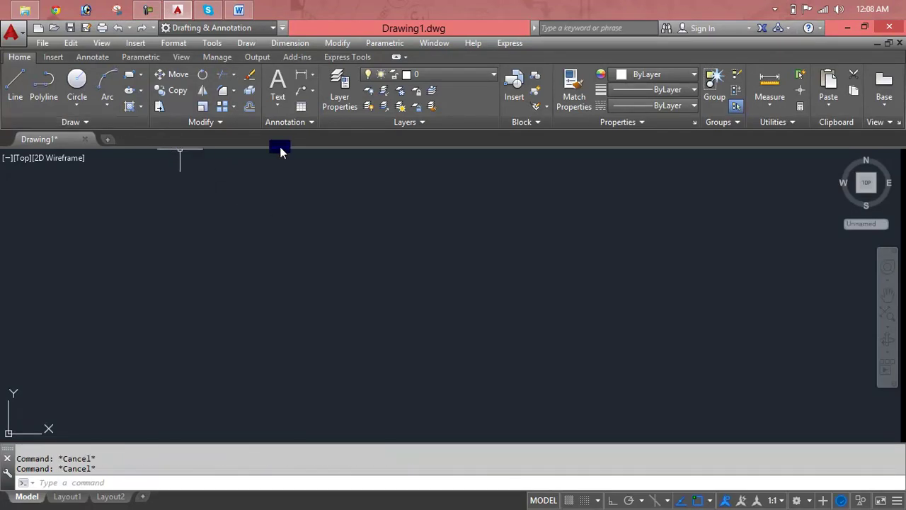
click(77, 123)
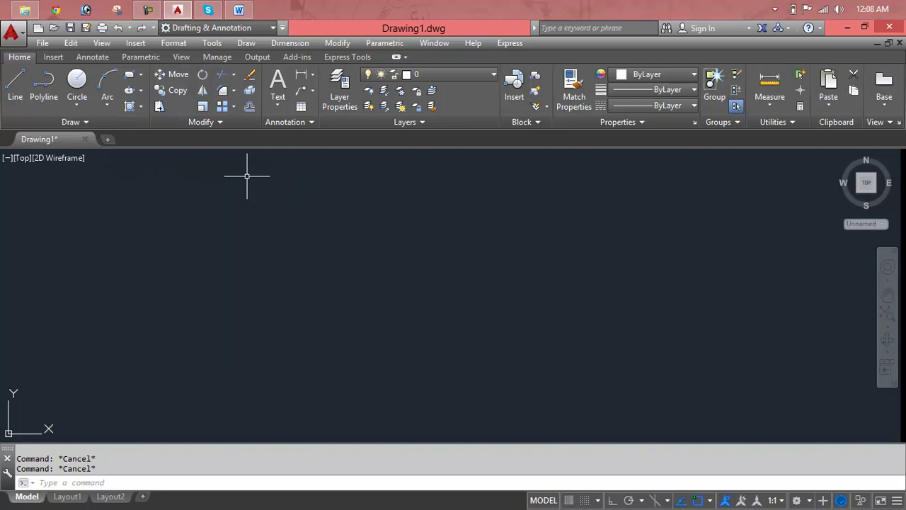
click(247, 46)
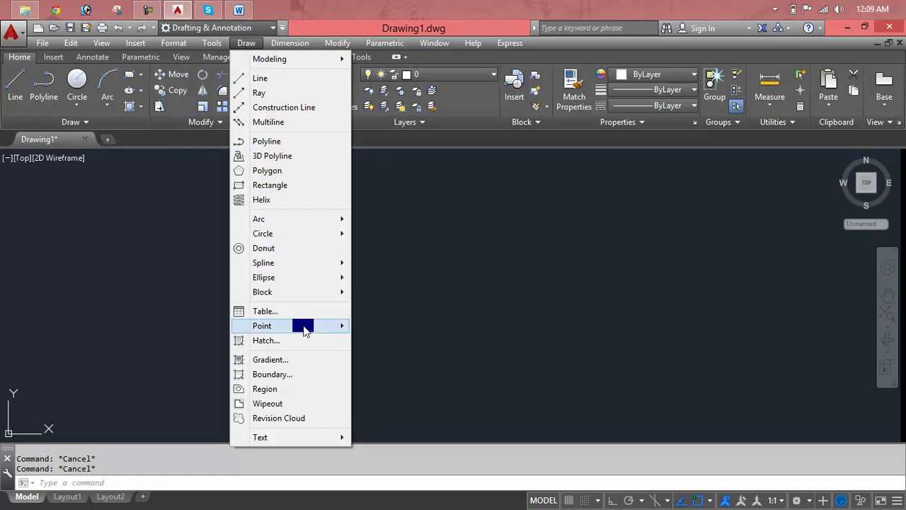
mouse_move(262, 326)
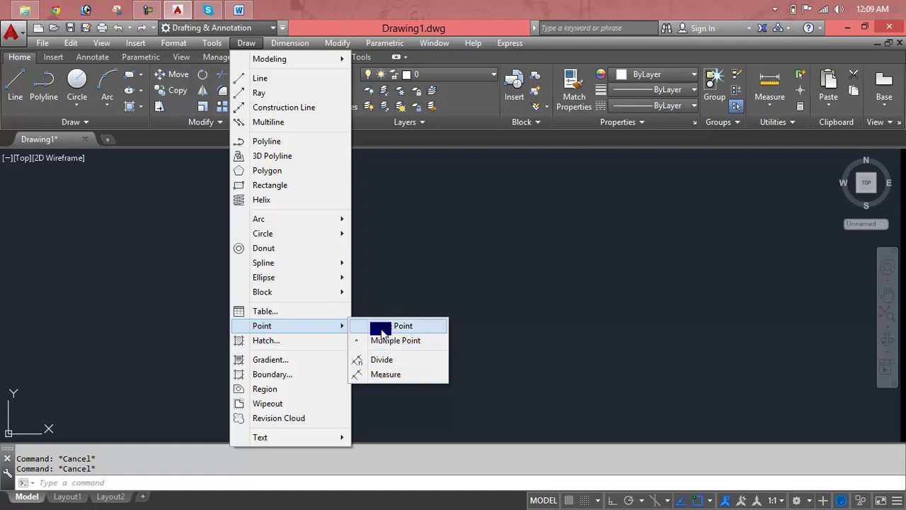
click(382, 326)
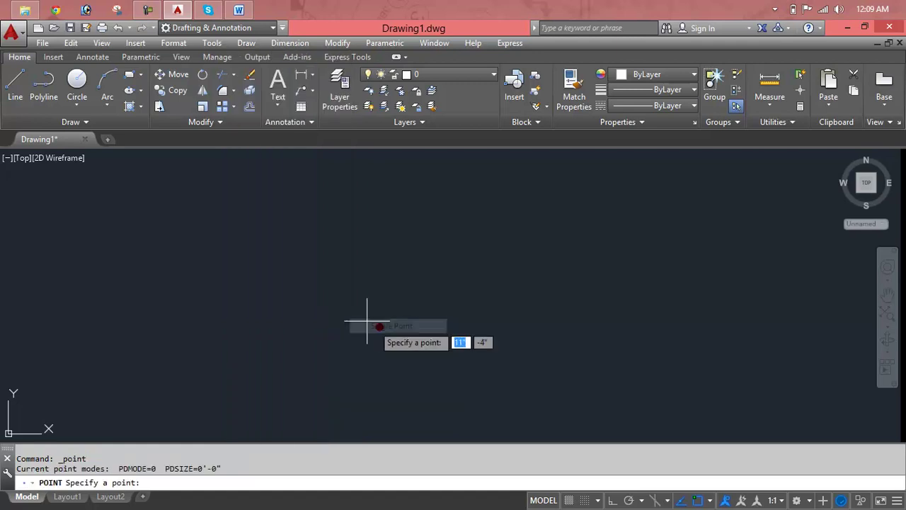
click(260, 256)
click(347, 299)
click(347, 299)
click(271, 272)
click(250, 253)
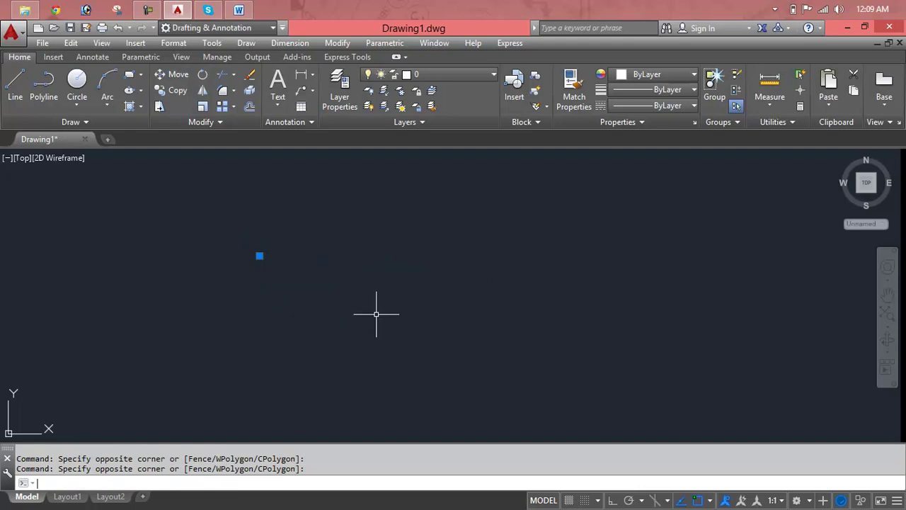
key(Escape)
key(Escape)
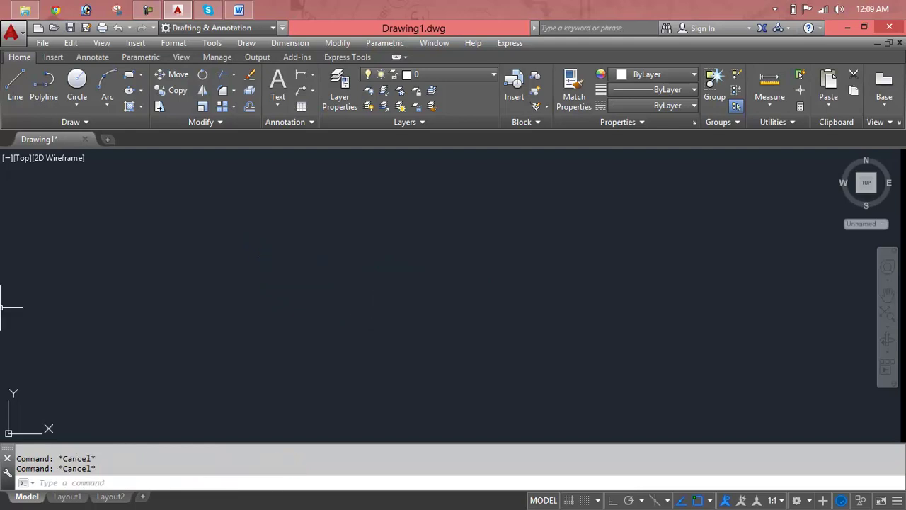
click(259, 252)
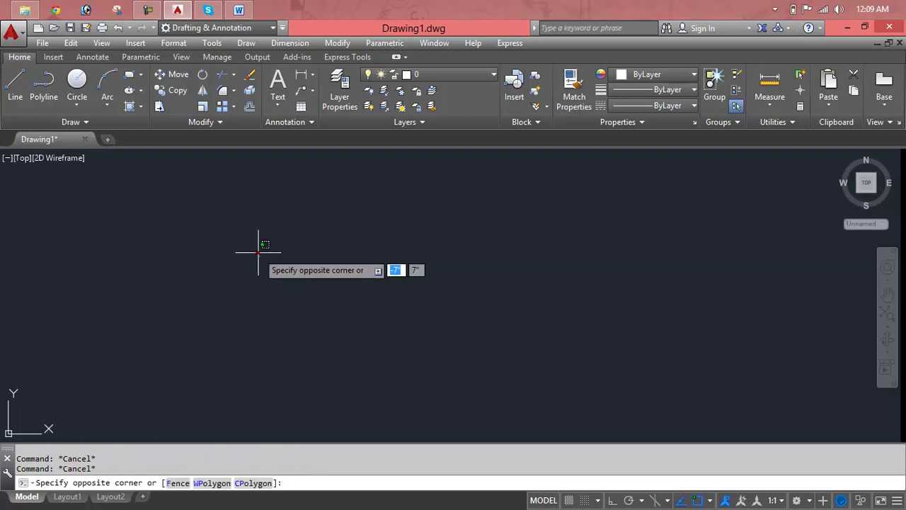
click(262, 258)
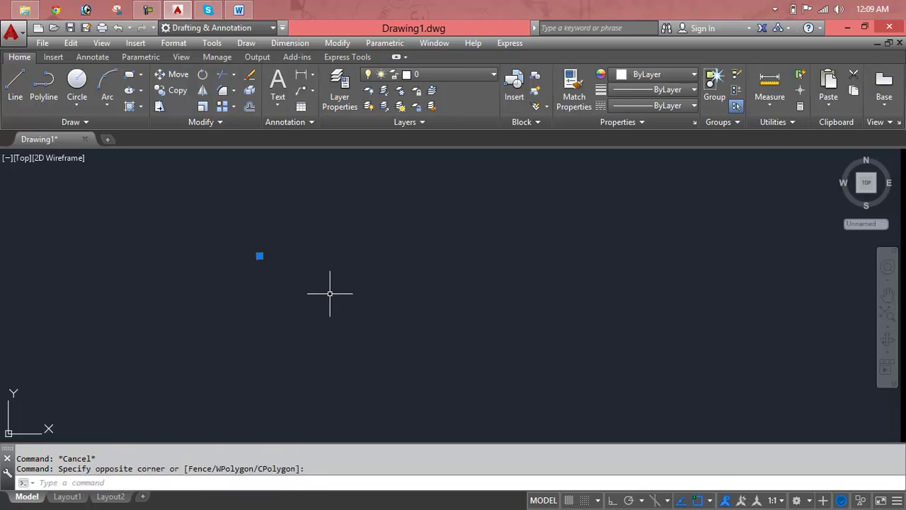
key(Delete)
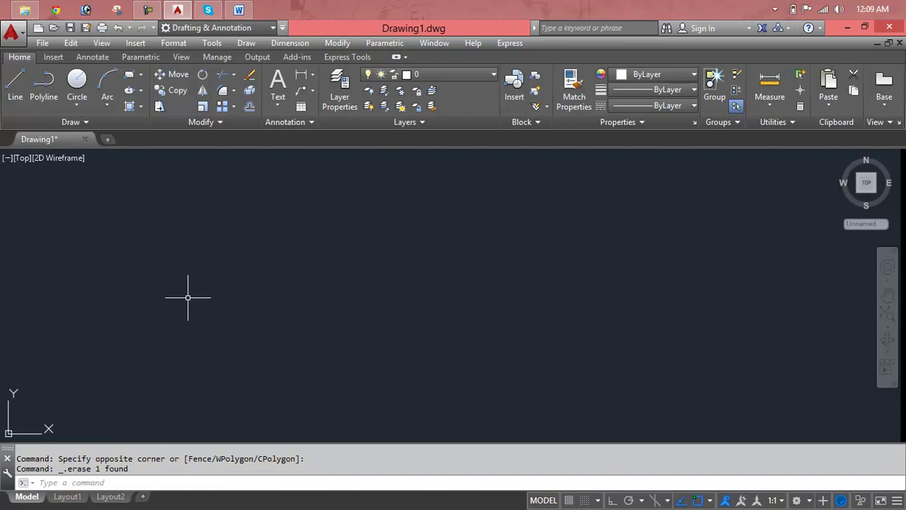
text(po)
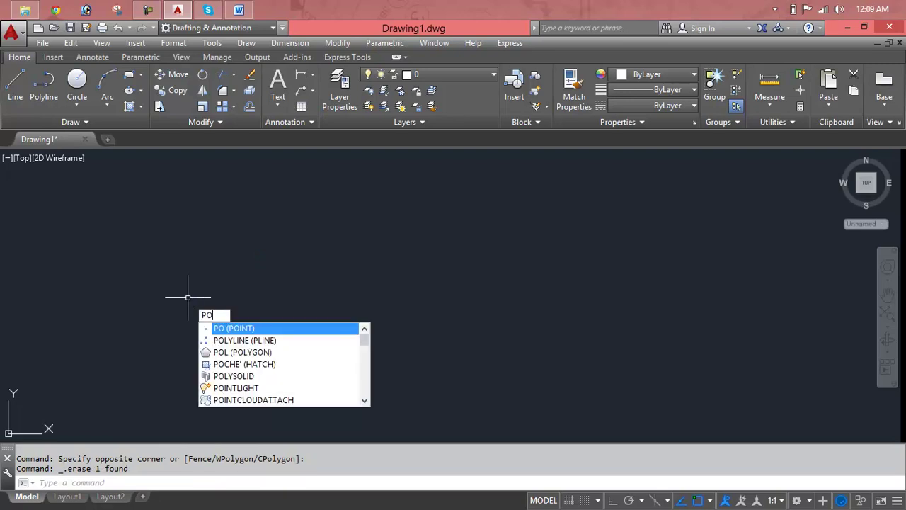
key(Return)
click(159, 225)
click(183, 238)
click(177, 249)
click(180, 208)
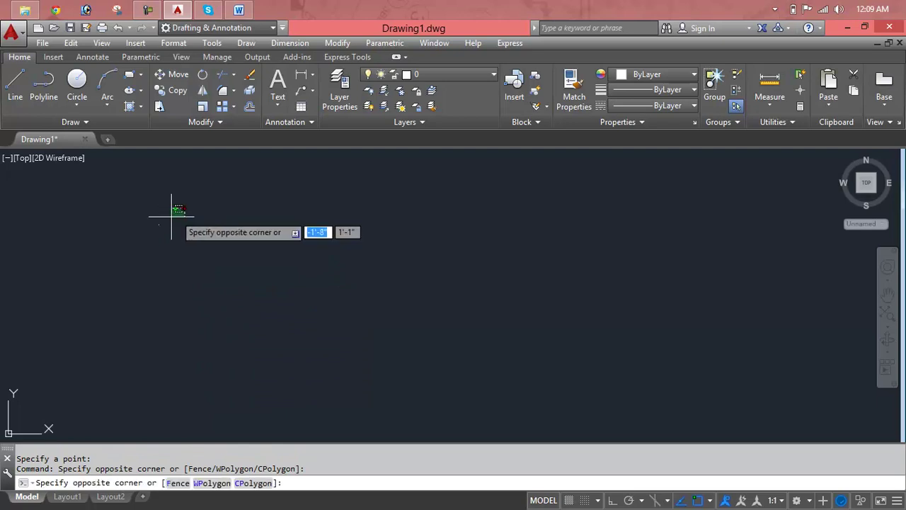
click(124, 250)
key(Delete)
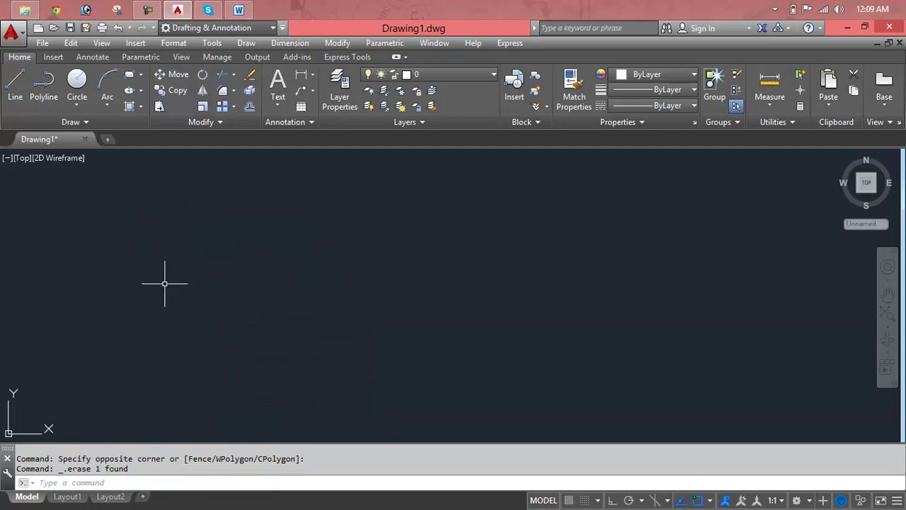
click(277, 44)
mouse_move(246, 44)
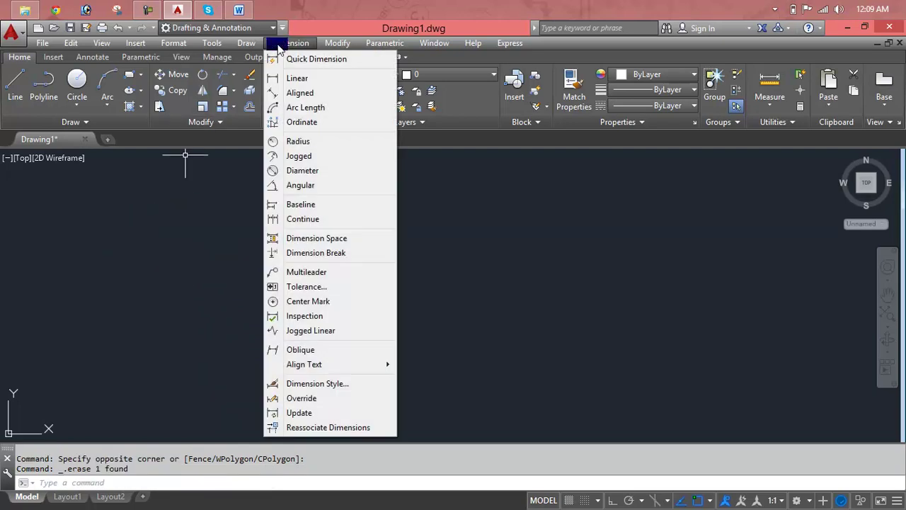
- Use Multiple Points to place sixteen dot points scattered across the drawing area
click(85, 121)
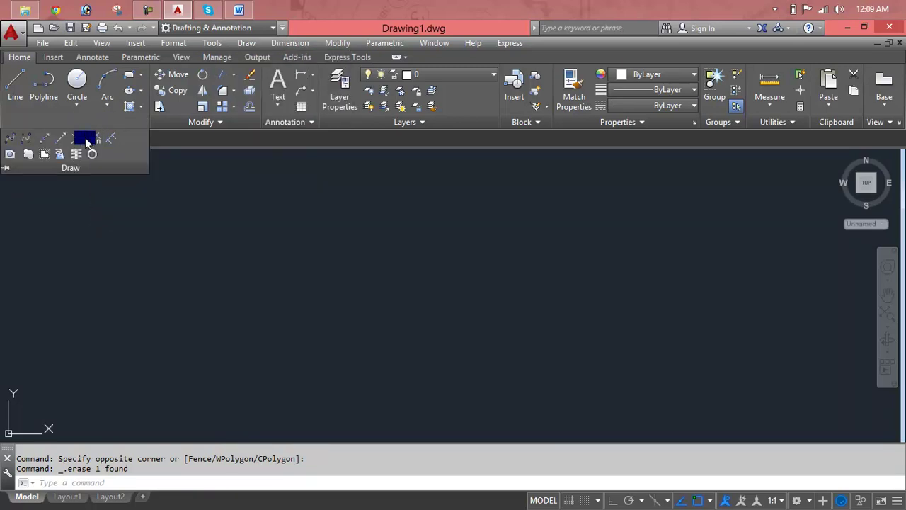
click(75, 137)
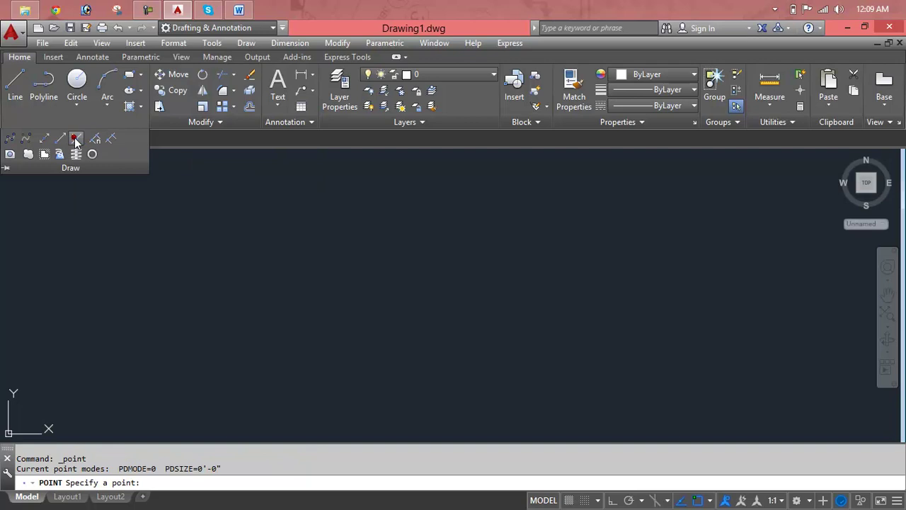
click(135, 223)
click(203, 257)
click(211, 191)
click(161, 265)
click(228, 284)
click(281, 267)
click(353, 230)
click(389, 288)
click(426, 214)
click(449, 293)
click(486, 213)
click(551, 286)
click(559, 242)
click(614, 307)
click(630, 269)
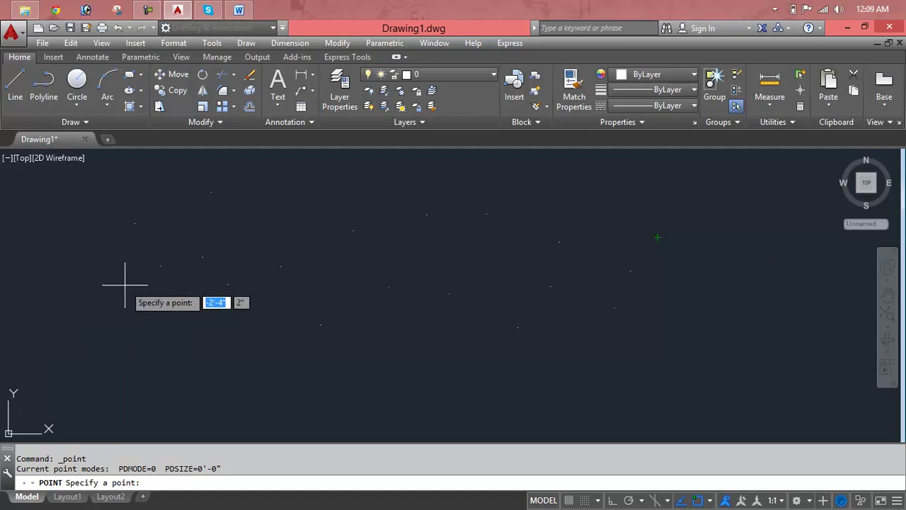
click(102, 254)
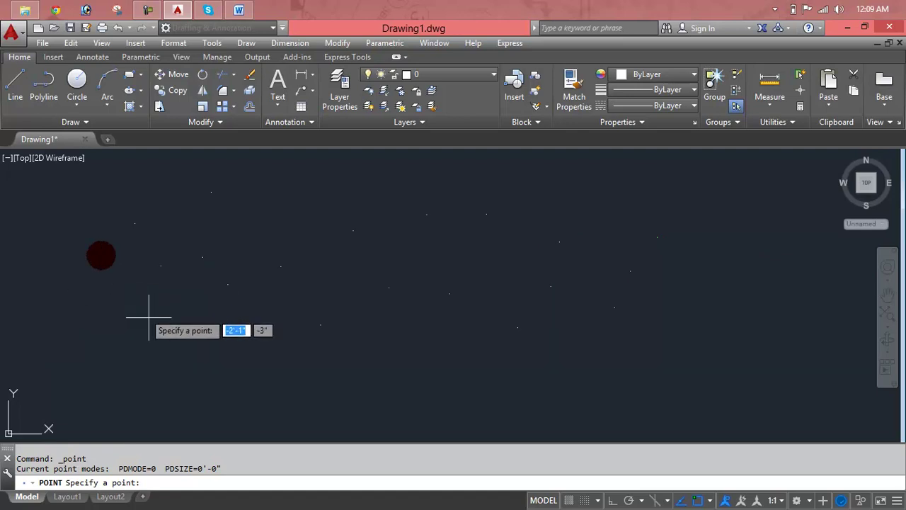
- In Point Style, choose the circled, boxed cross symbol at 5% size relative to screen
click(174, 43)
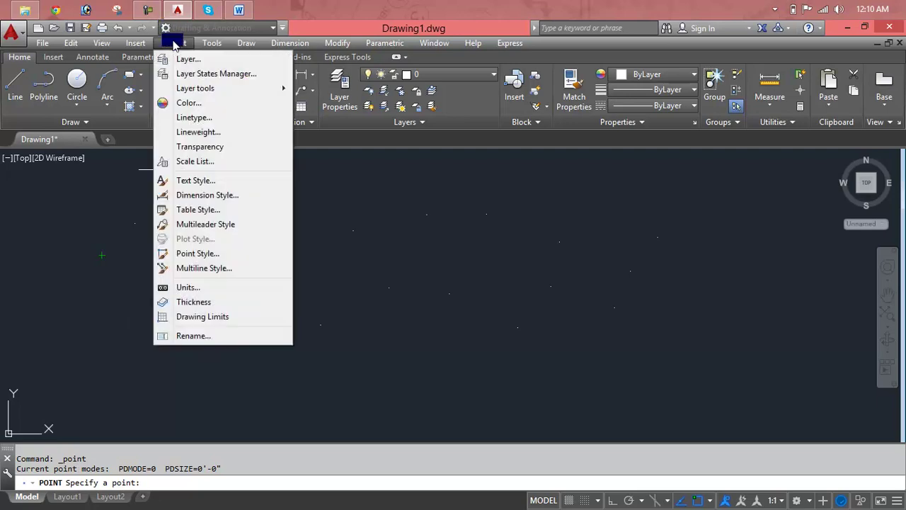
click(208, 251)
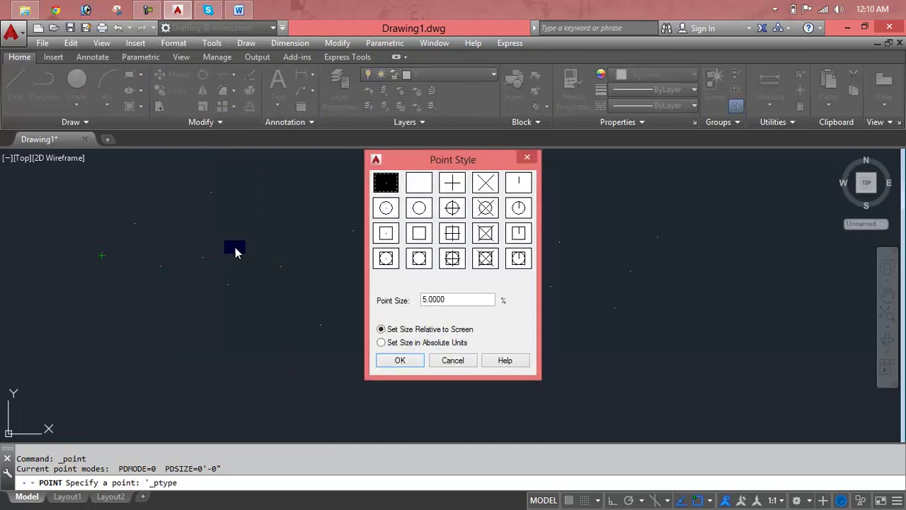
click(420, 259)
click(452, 258)
click(453, 208)
click(452, 233)
click(453, 257)
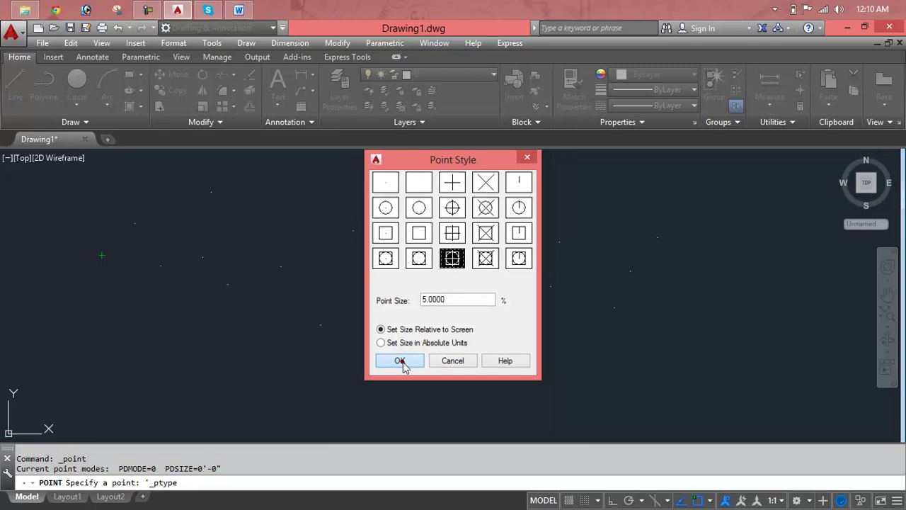
click(402, 360)
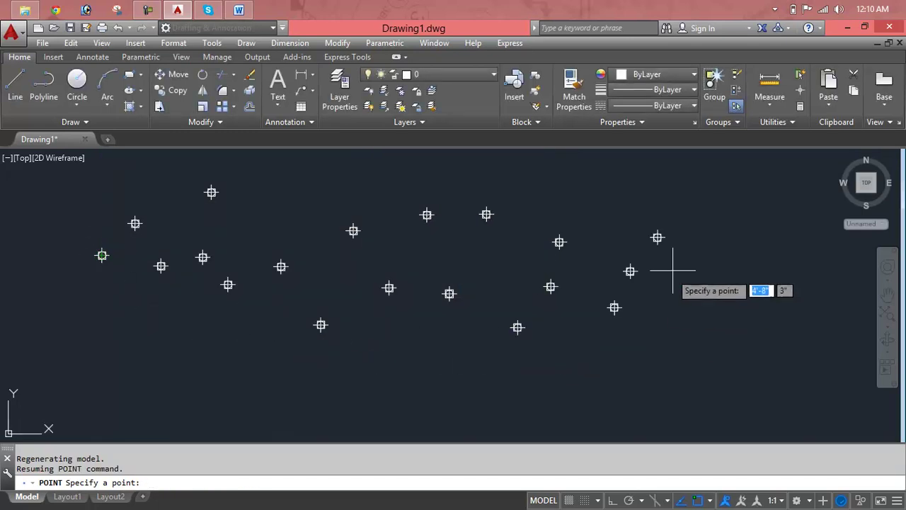
- Add two more points, then run PO to place a point right of the others
click(426, 215)
click(485, 214)
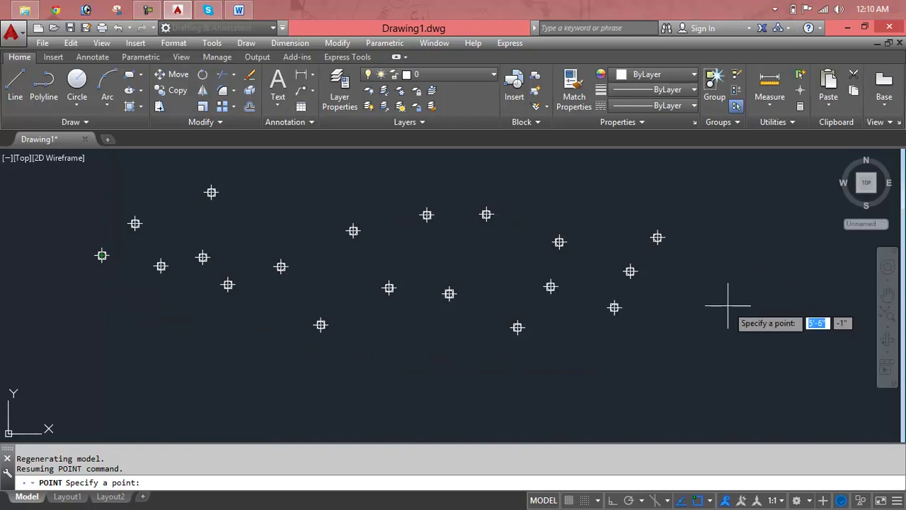
text(po)
key(Return)
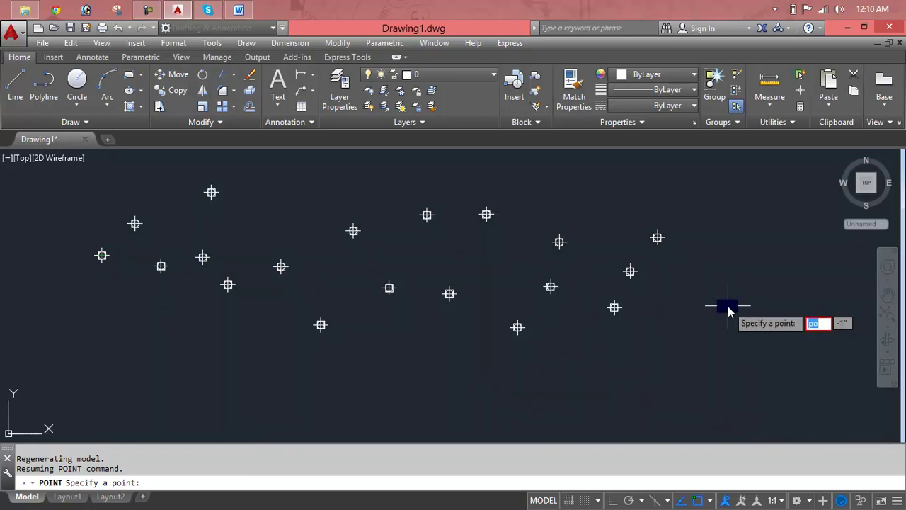
key(Escape)
key(Escape)
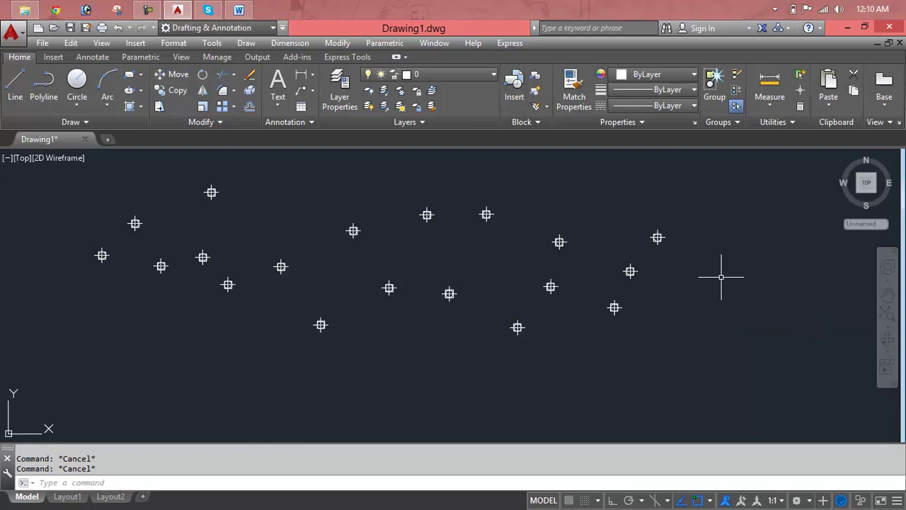
text(po)
key(Return)
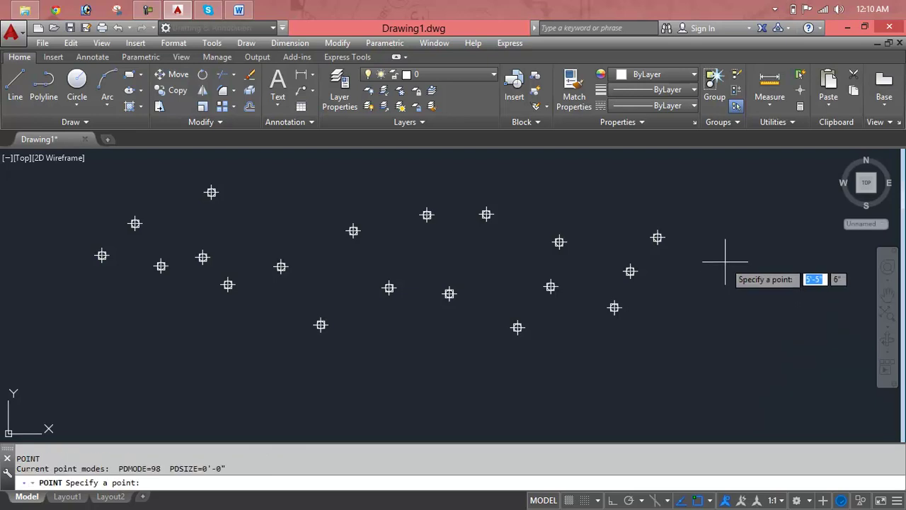
click(722, 276)
click(768, 329)
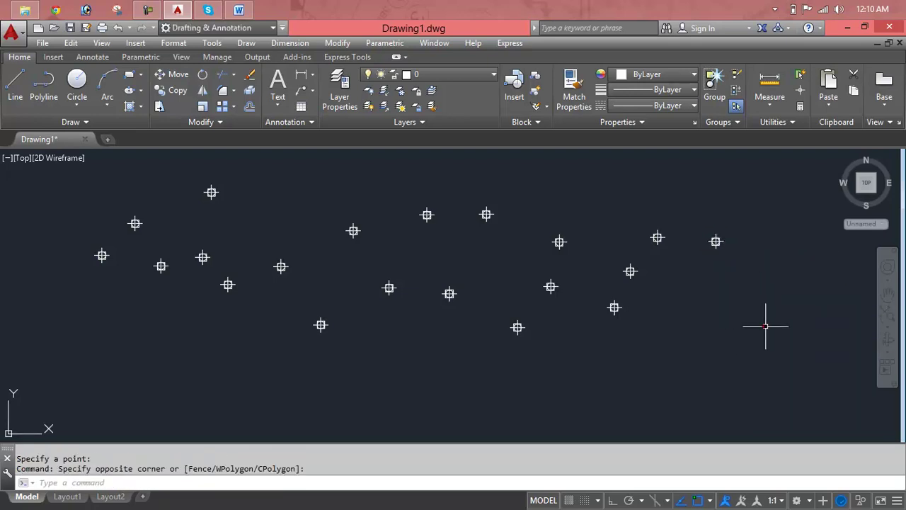
click(736, 275)
click(730, 253)
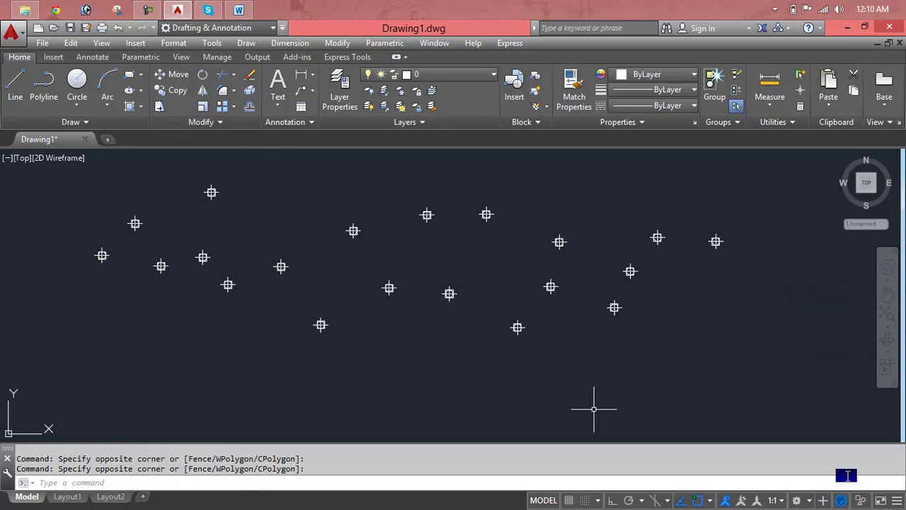
- Enter the MULTIPLE command, then cancel its prompt with Esc
text(b)
key(Escape)
key(Escape)
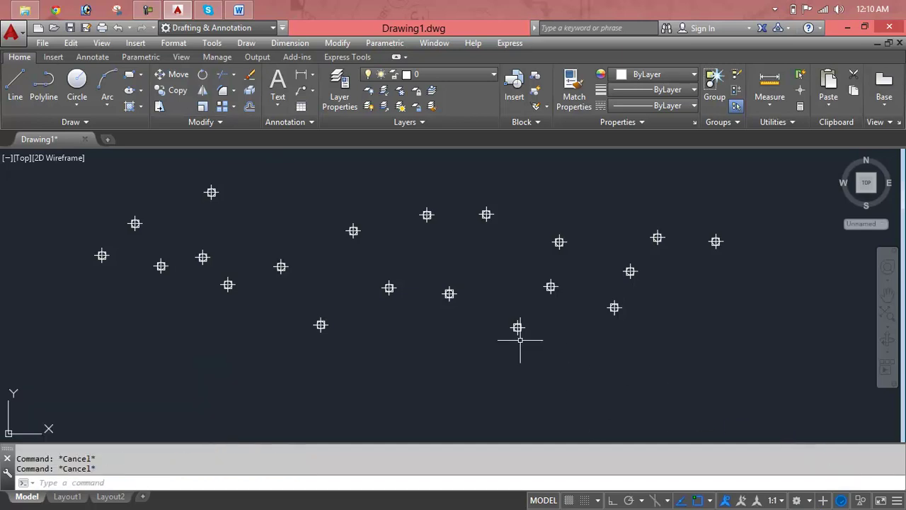
text(p)
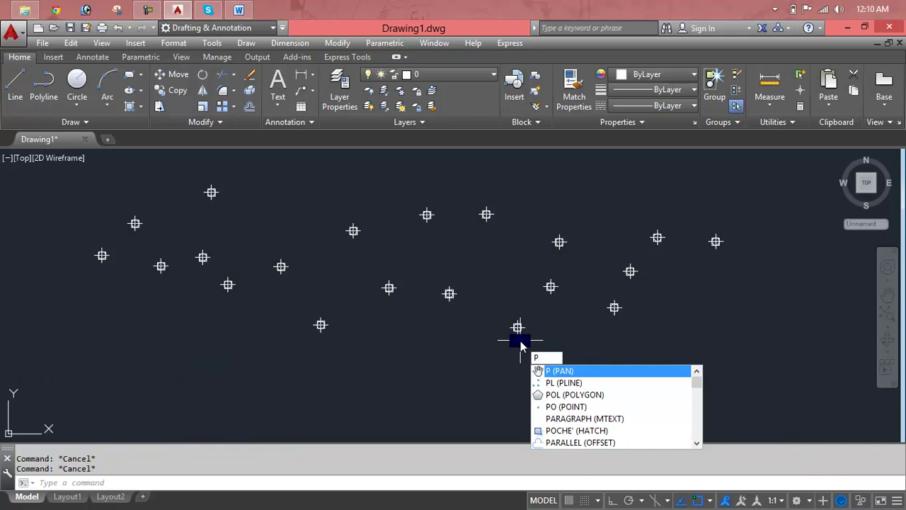
text(o)
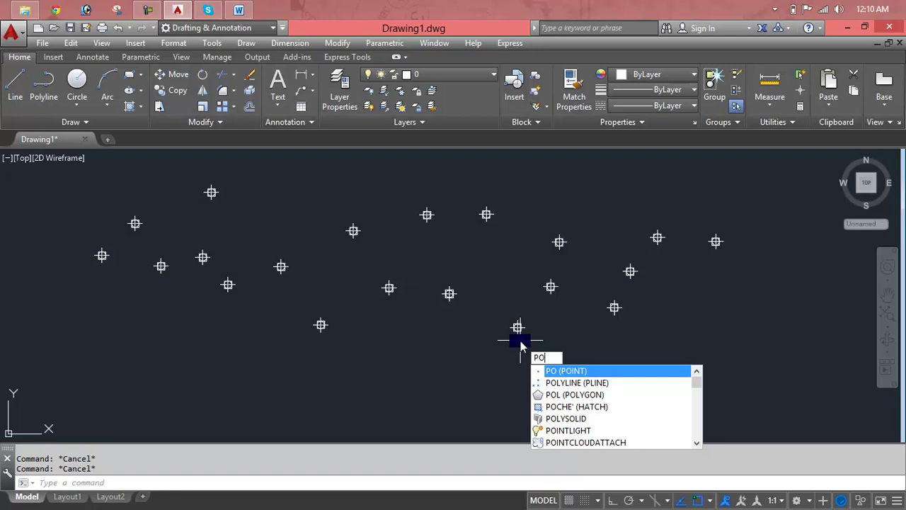
key(BackSpace)
text(MULTILINETEXT)
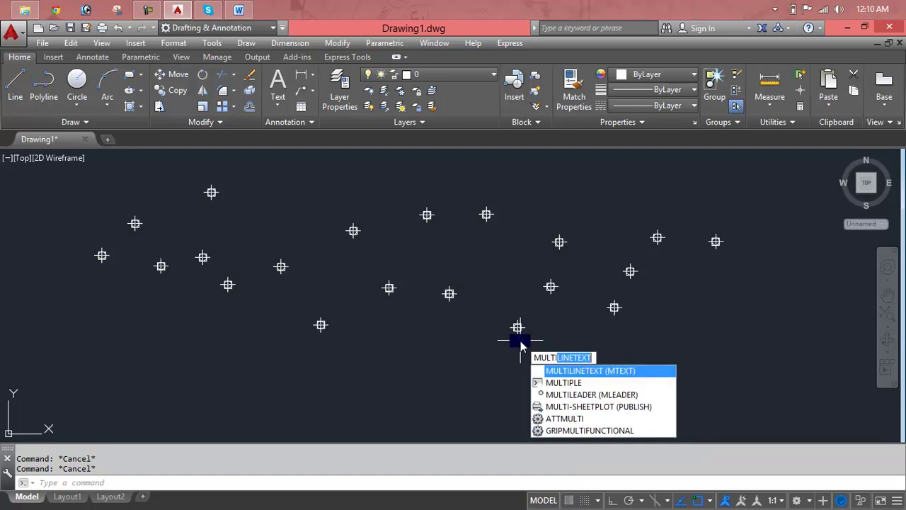
text(p)
key(Return)
text(p)
key(Escape)
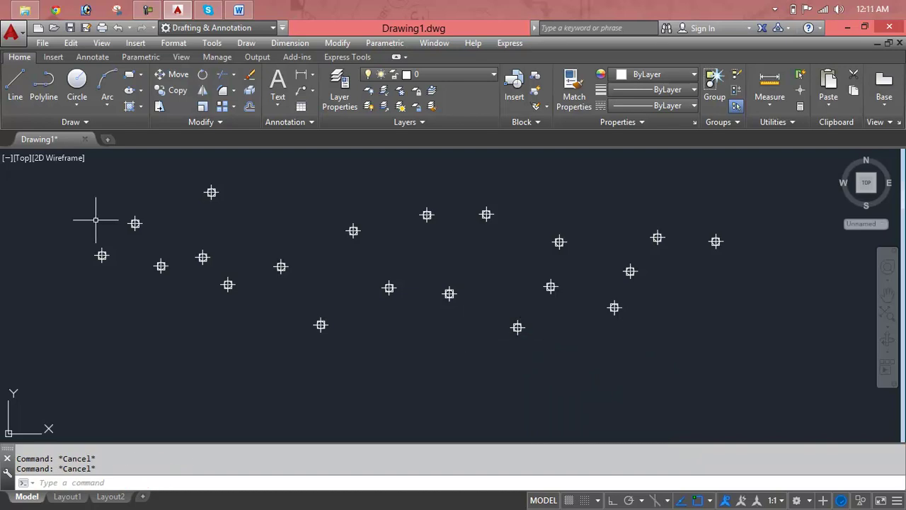
click(104, 123)
- Window-select all the scattered points and delete them
click(757, 208)
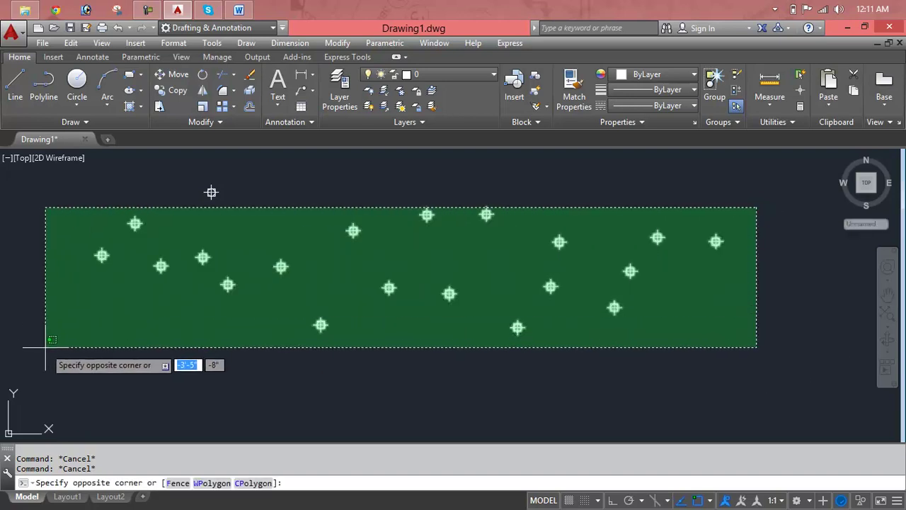
click(45, 347)
key(Delete)
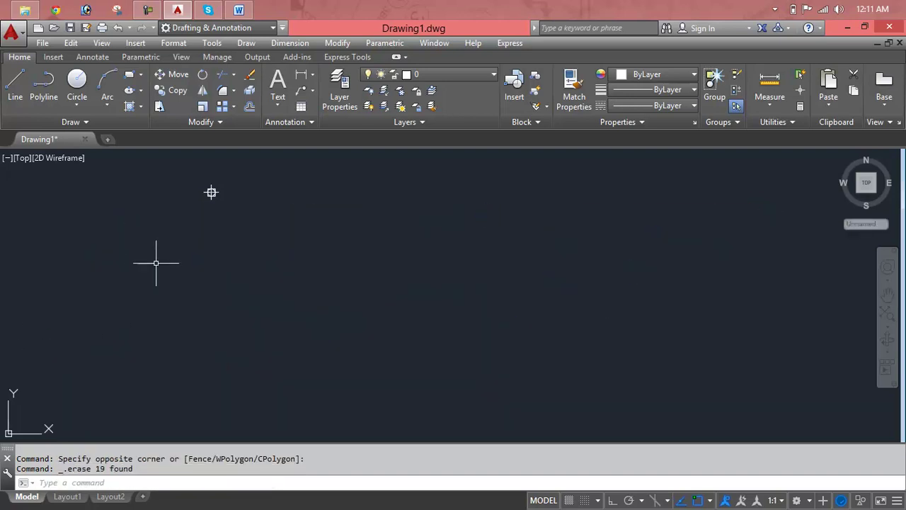
click(233, 177)
click(186, 208)
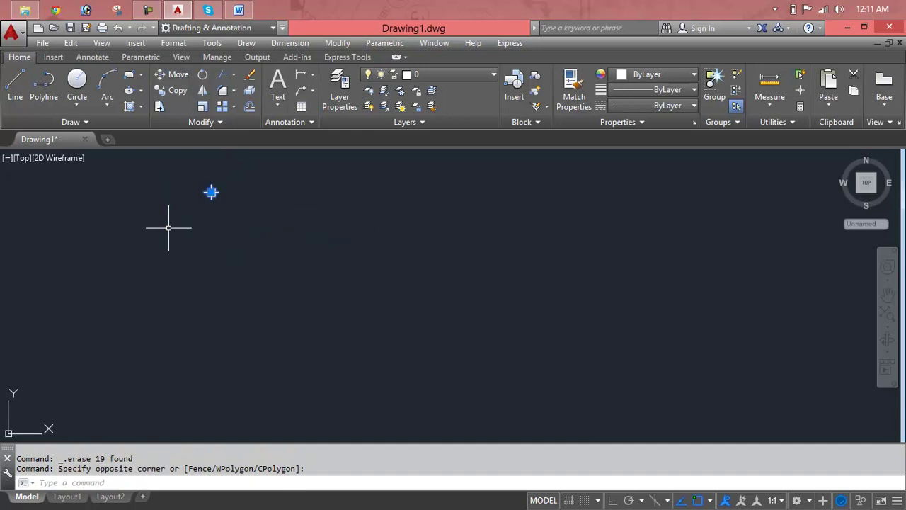
key(Escape)
key(Escape)
- Draw a 10' horizontal line with Ortho (F8) on, then pan to centre it
text(l)
key(Return)
click(25, 270)
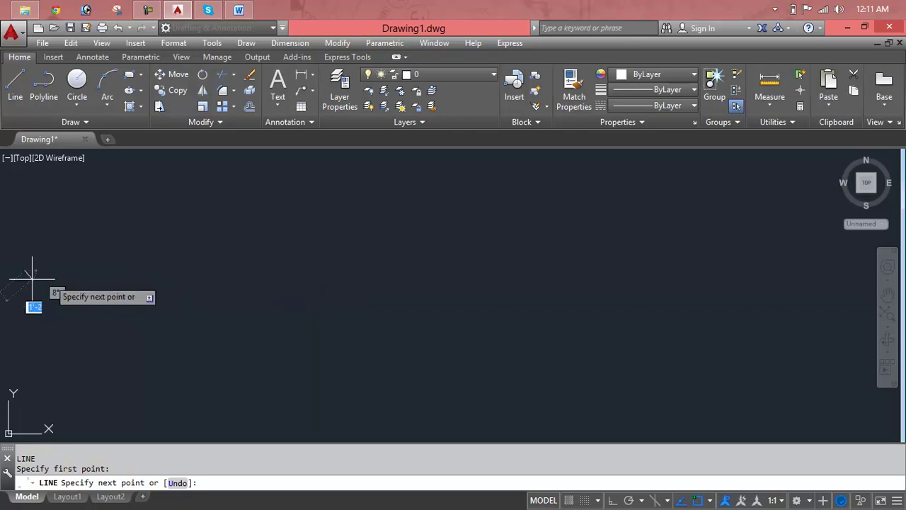
key(F8)
text(10)
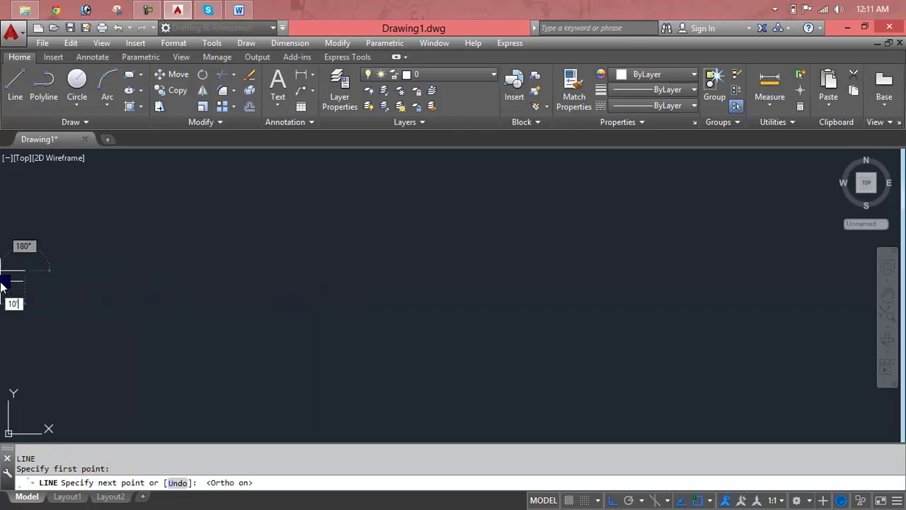
key(Return)
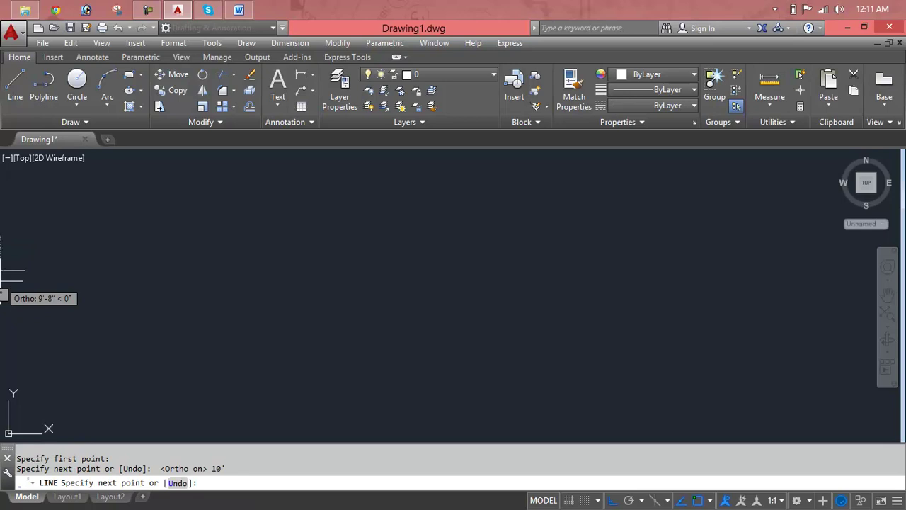
key(Escape)
middle_drag(4, 273, 835, 272)
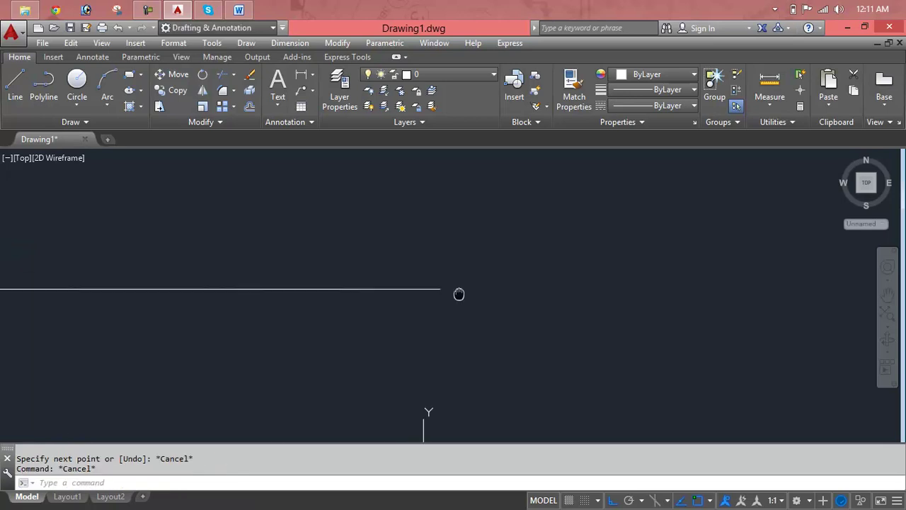
key(Escape)
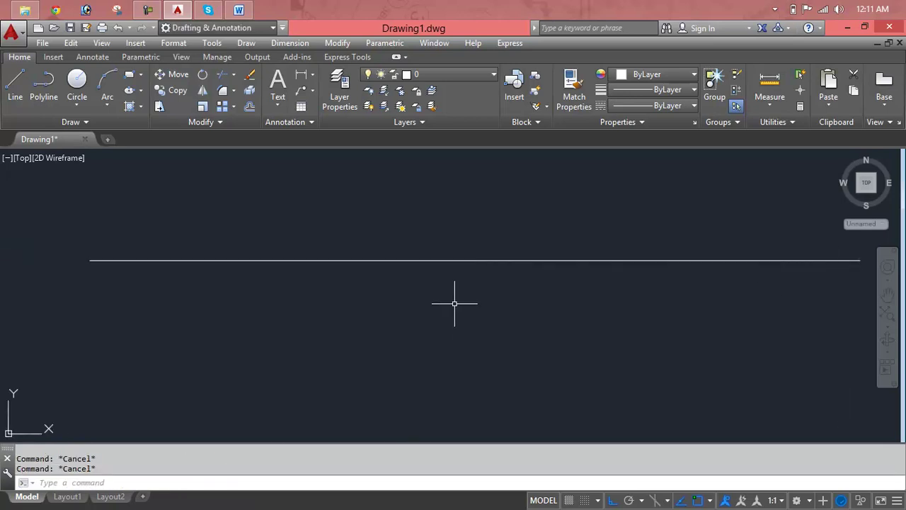
- Measure the line endpoint to endpoint with DIST, confirming 10'-0"
text(di)
key(Return)
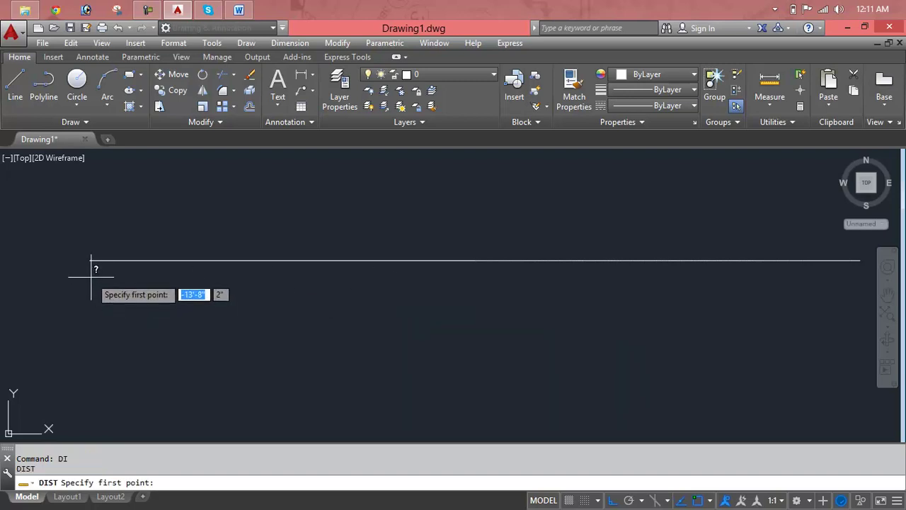
click(88, 260)
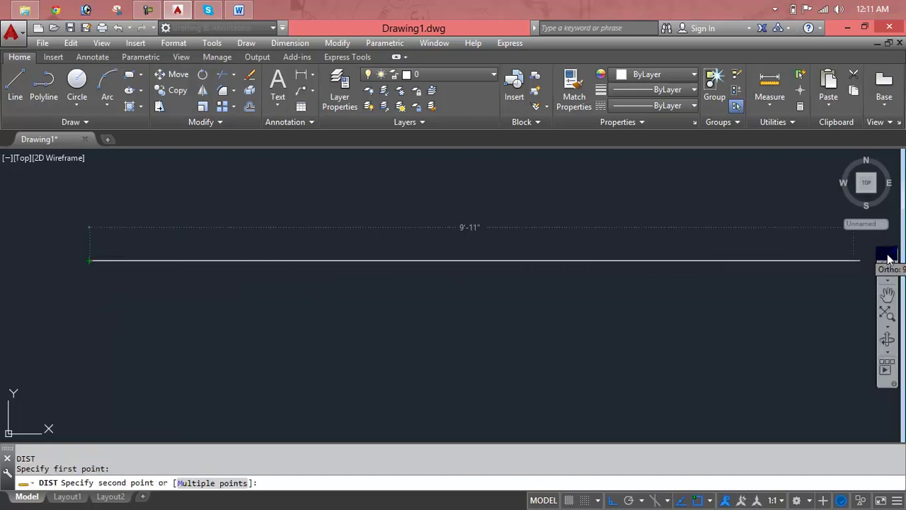
click(860, 259)
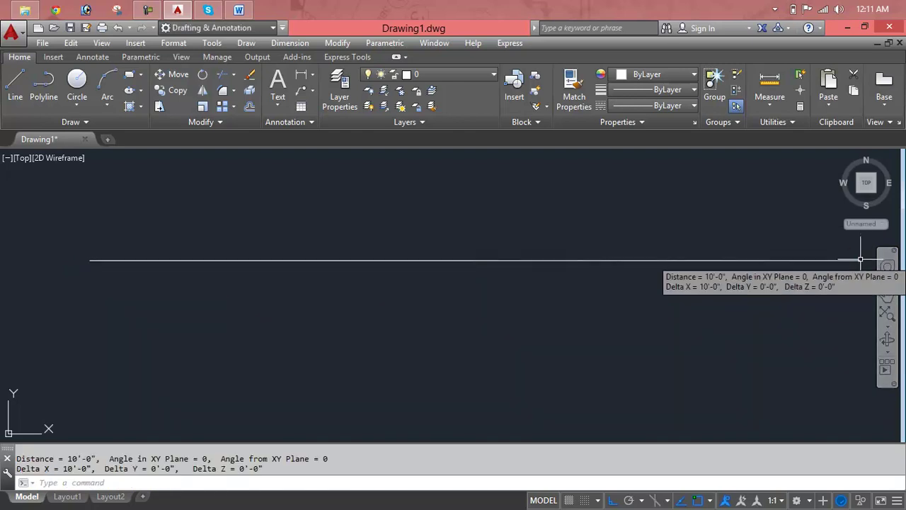
key(Escape)
key(Escape)
middle_drag(704, 290, 677, 299)
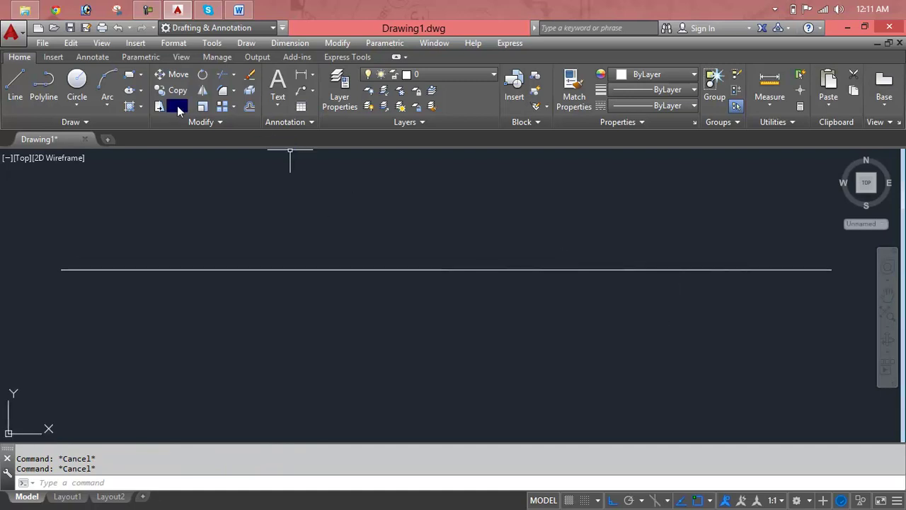
- Run Draw > Point > Divide on the 10' line with 5 segments
click(85, 121)
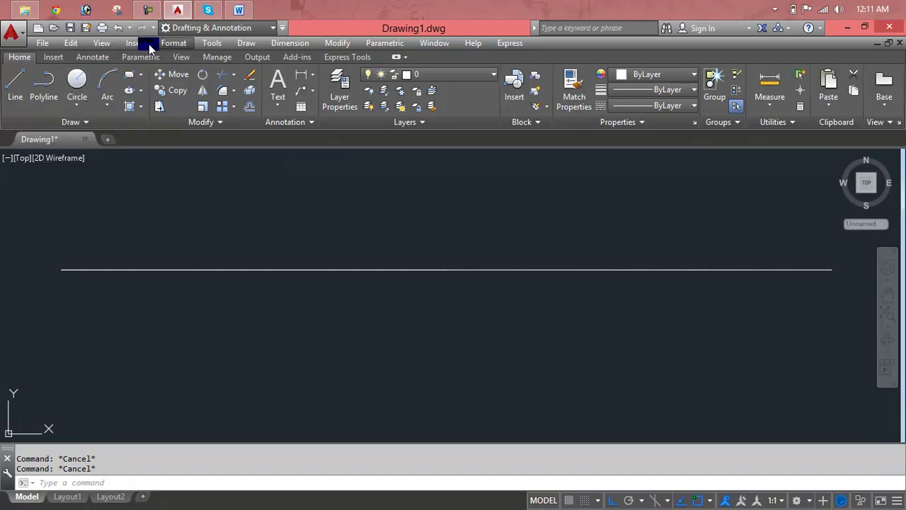
click(245, 43)
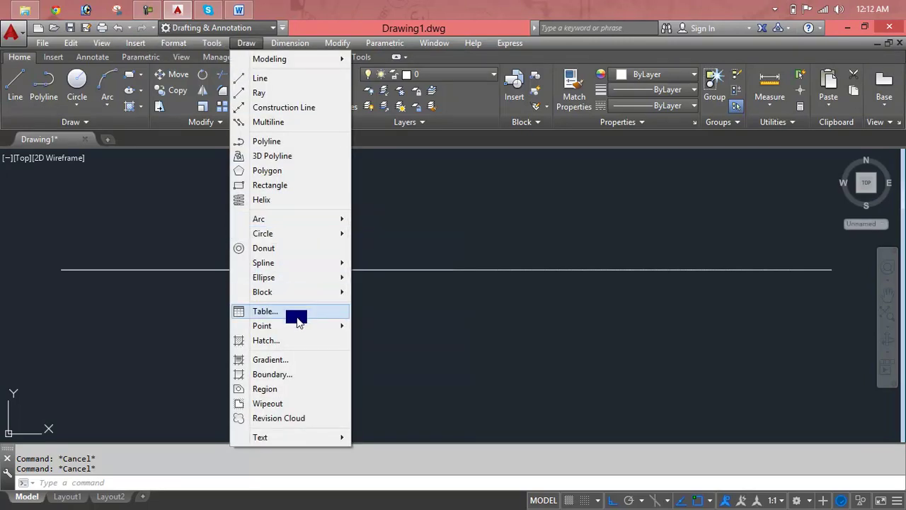
mouse_move(262, 326)
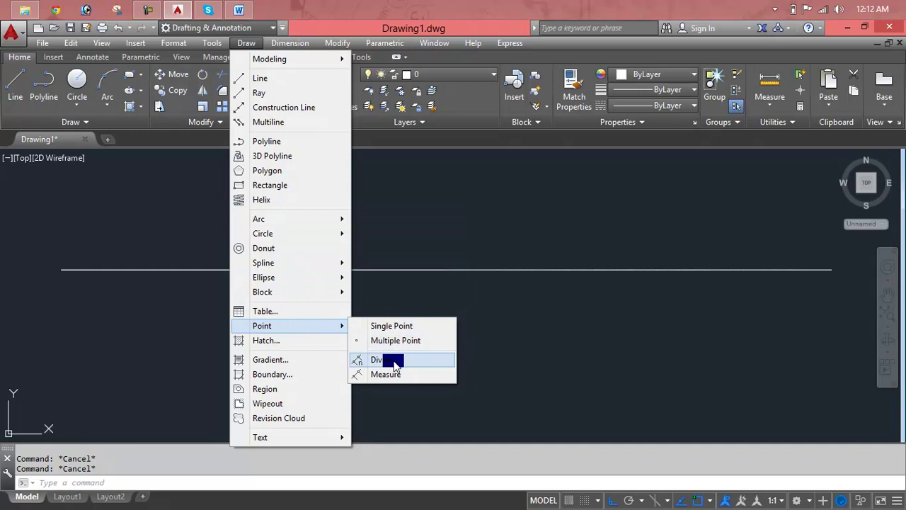
click(382, 360)
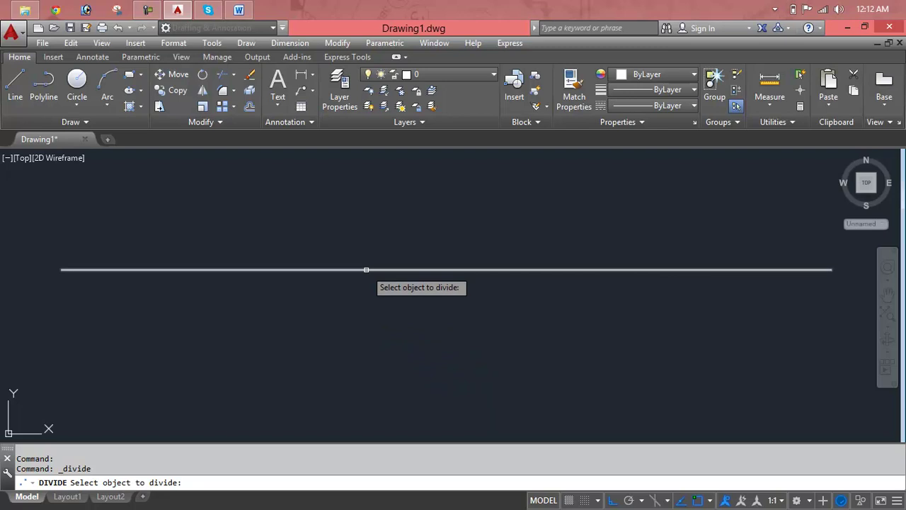
click(366, 270)
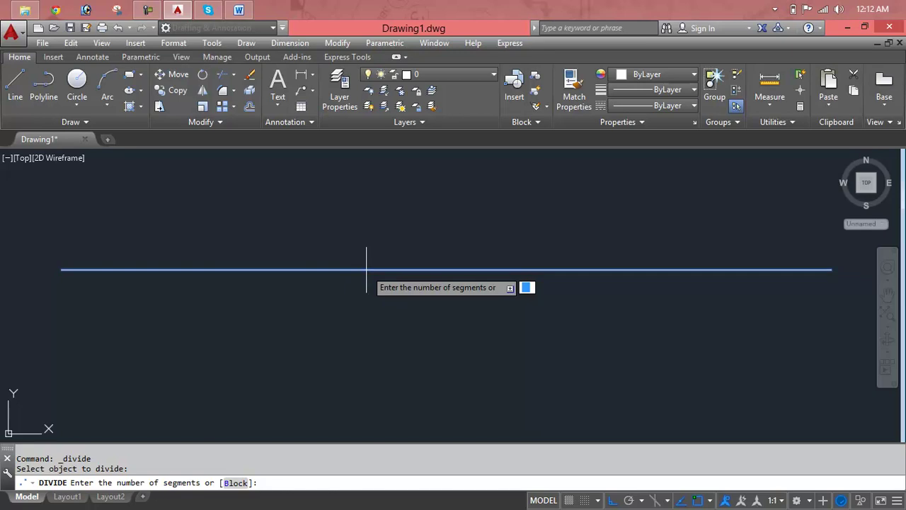
text(5)
key(Return)
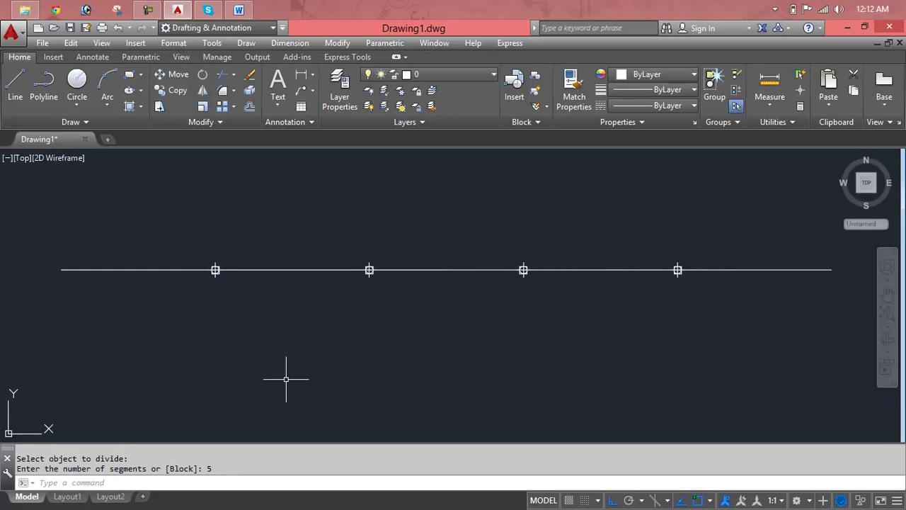
- Draw a small square below the divided line with RECTANG
middle_drag(286, 378, 294, 313)
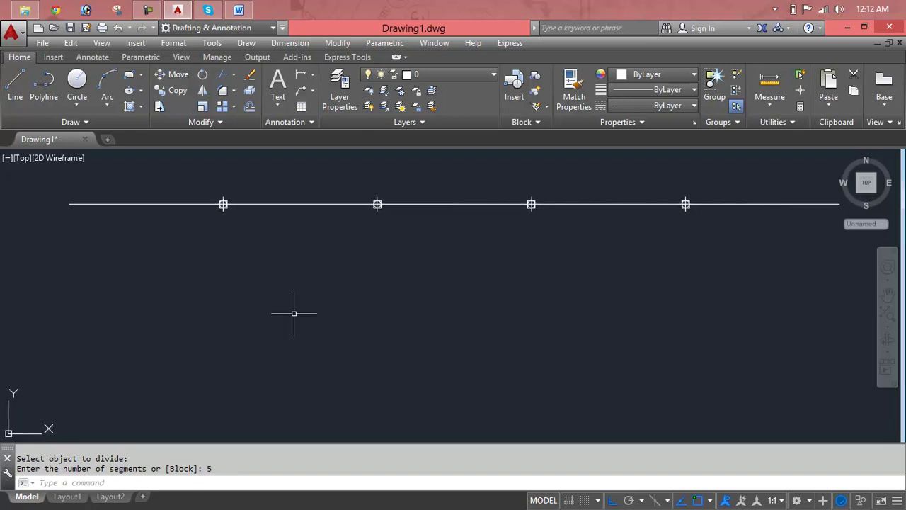
key(Escape)
key(Escape)
text(rec)
key(Return)
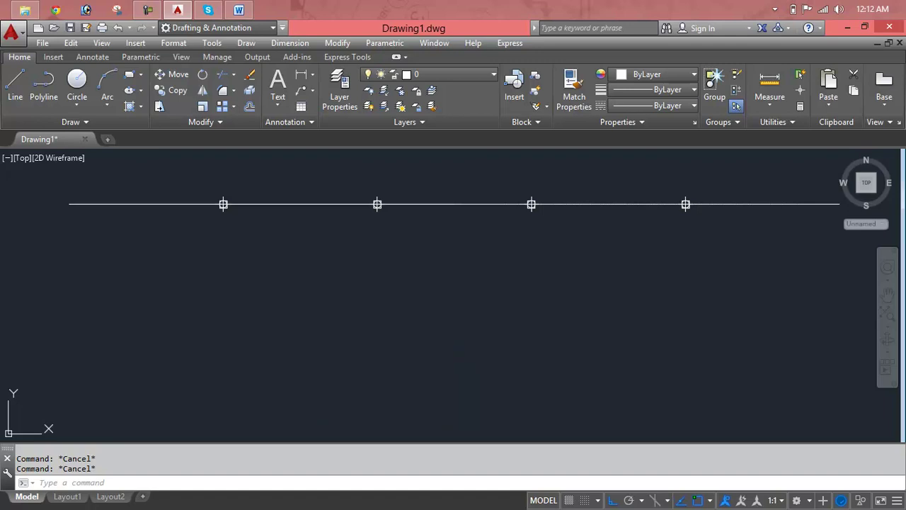
click(287, 300)
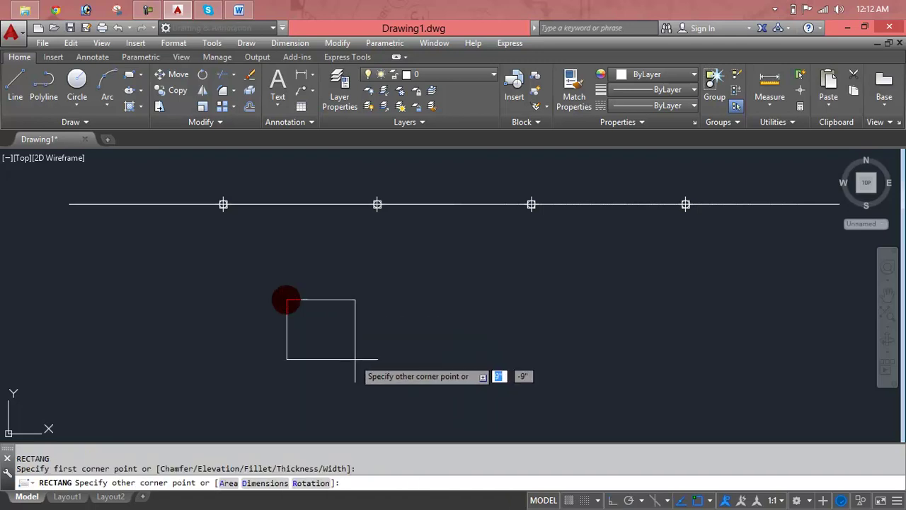
click(324, 339)
key(Escape)
key(Escape)
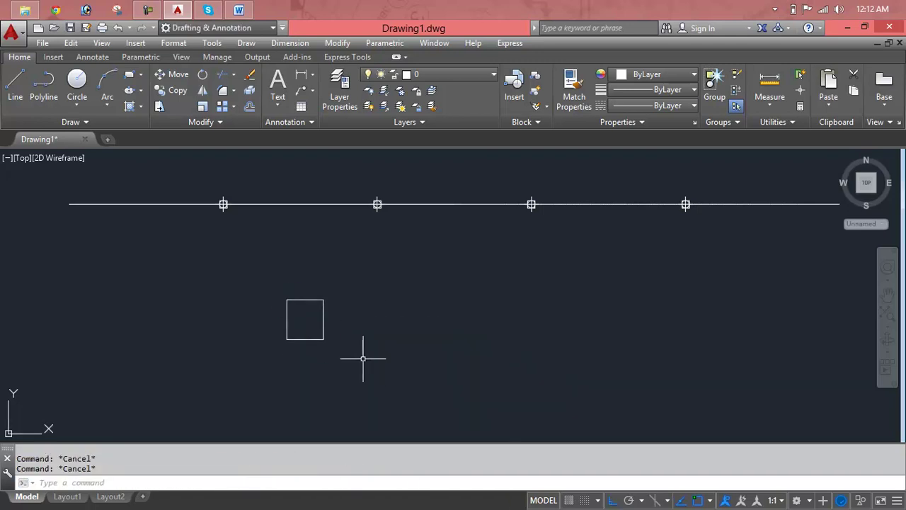
- Draw vertical and horizontal lines through the square's opposite edge midpoints
text(c)
key(Return)
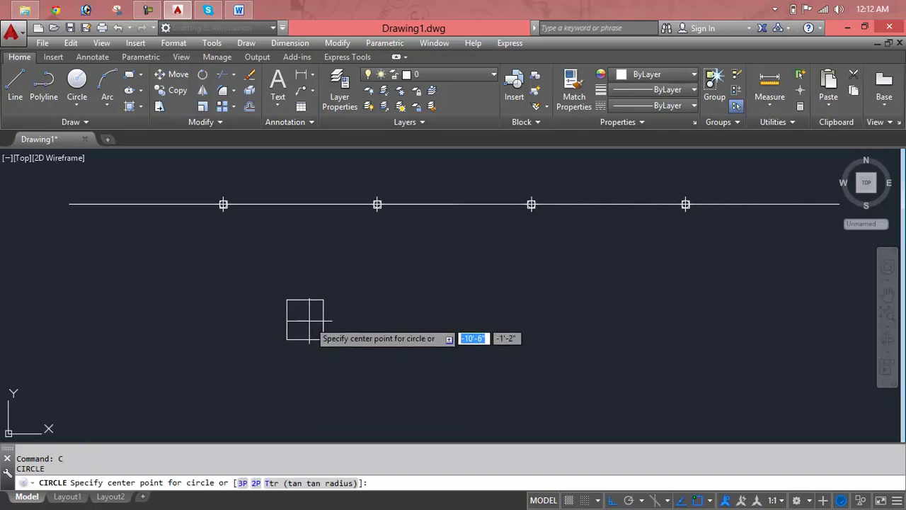
key(Escape)
text(l)
key(Return)
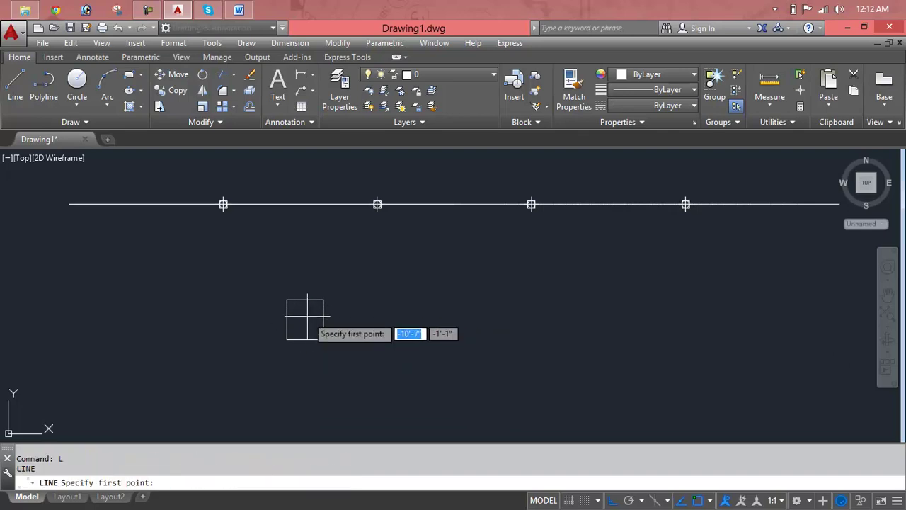
click(304, 301)
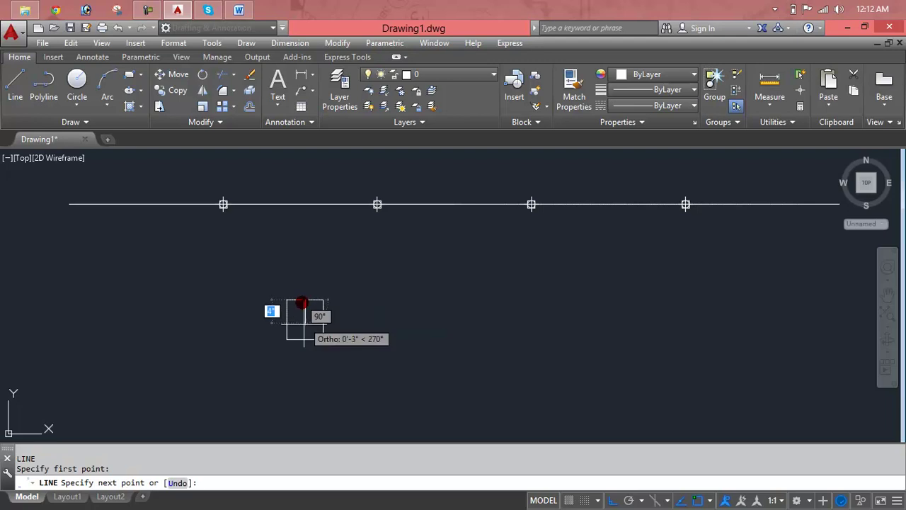
click(305, 340)
key(Return)
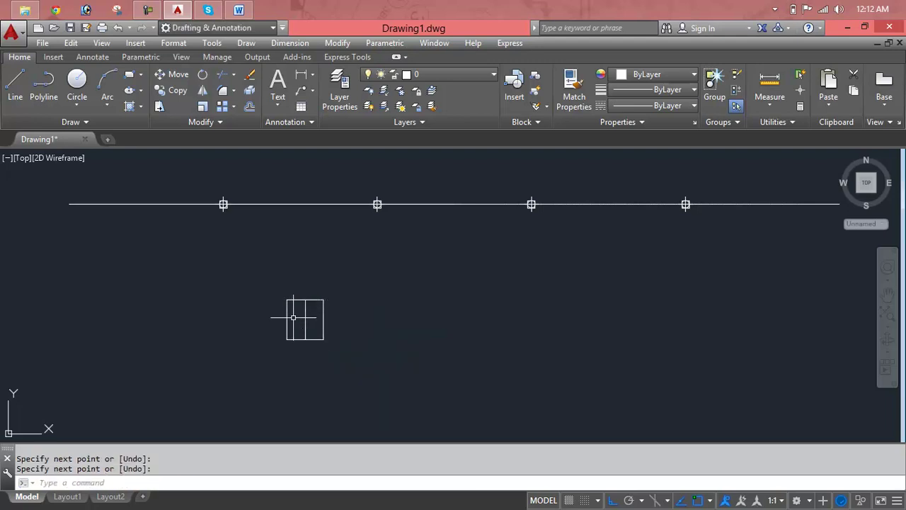
key(Return)
click(287, 320)
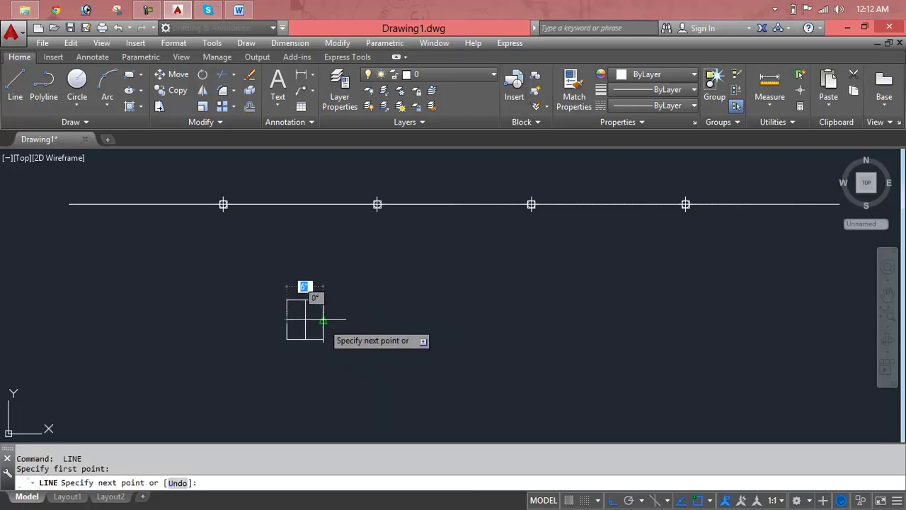
click(323, 320)
key(Escape)
key(Escape)
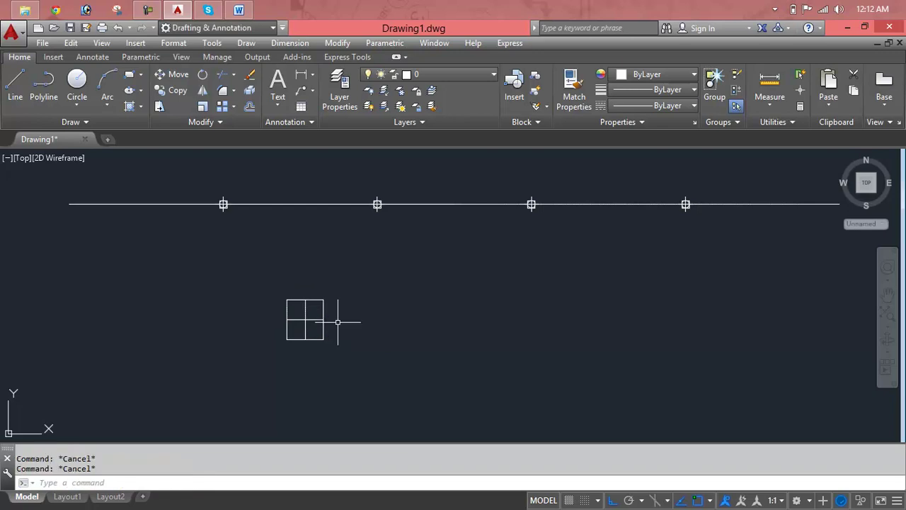
- Draw trial circles at the square's centre, undo both, and zoom in on the square
text(c)
key(Return)
click(304, 320)
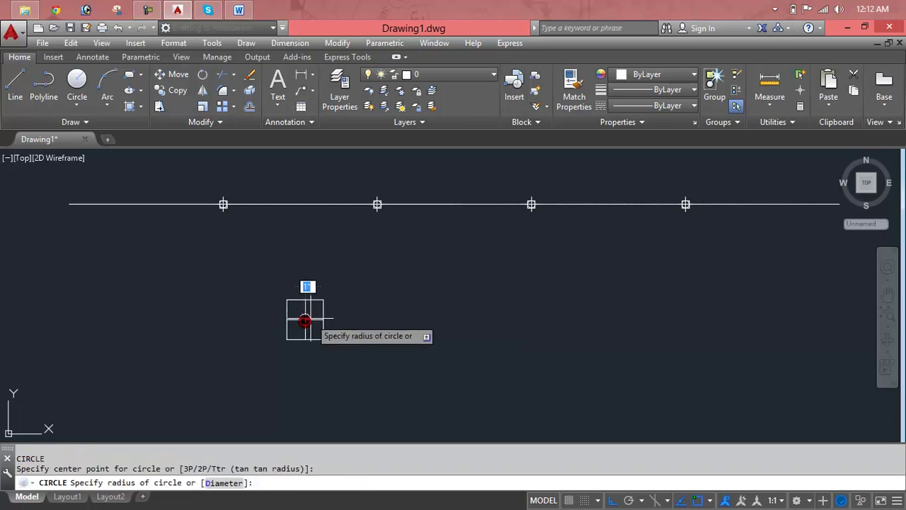
click(323, 310)
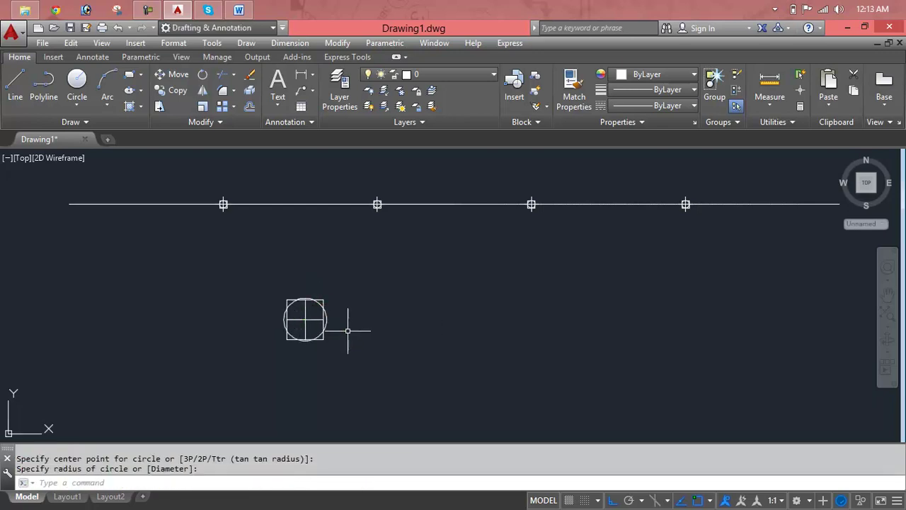
key(ctrl+z)
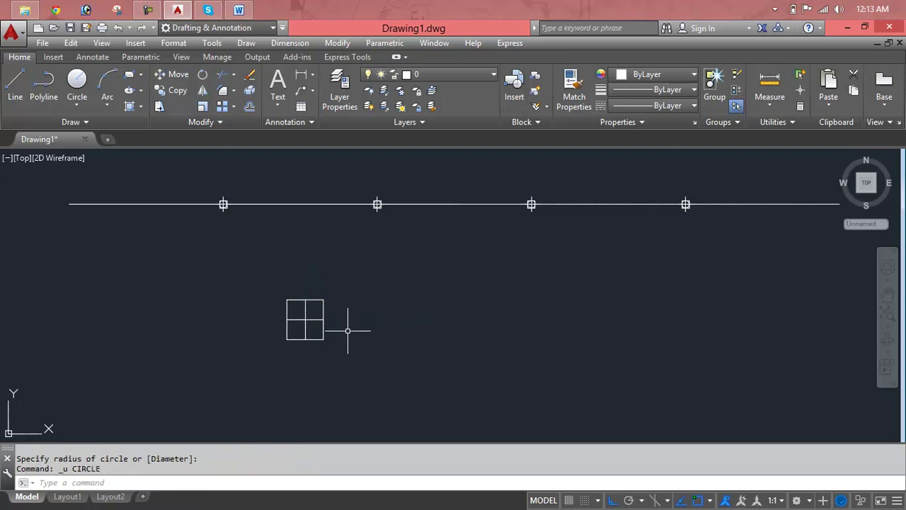
text(c)
key(Return)
click(305, 320)
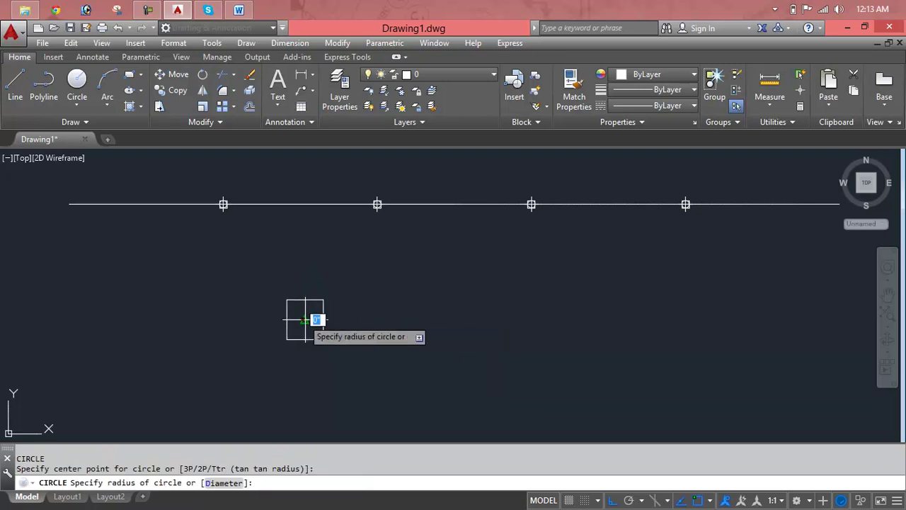
click(319, 309)
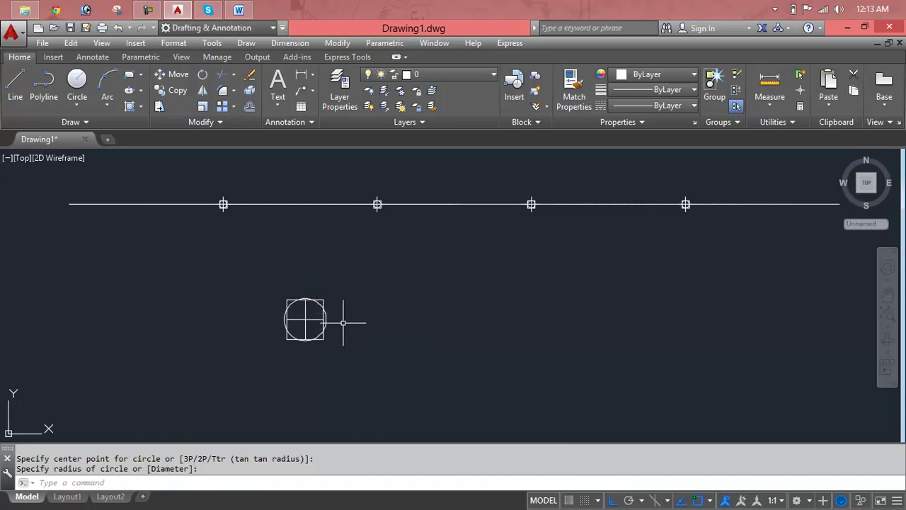
key(ctrl+z)
scroll(279, 313, up, 8)
middle_drag(512, 349, 496, 293)
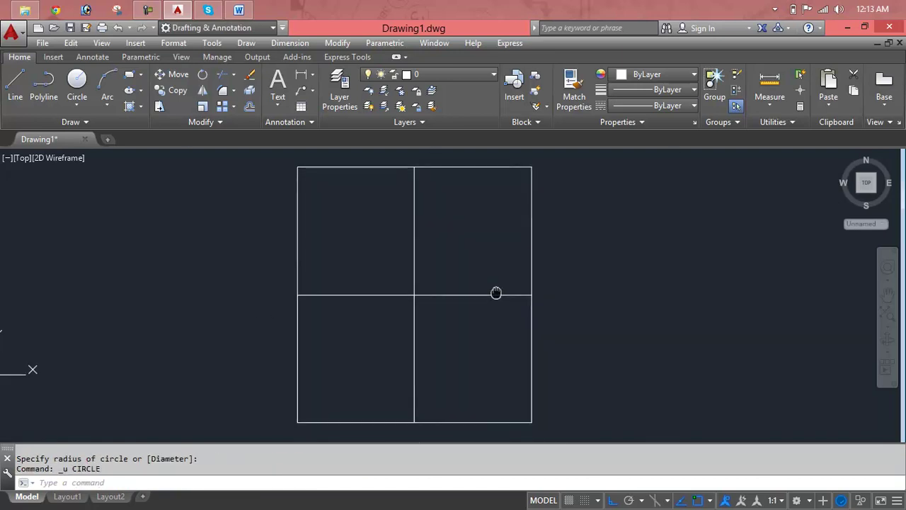
- Draw two concentric circles at the square's centre, the inner one radius 1"
text(c)
key(Return)
click(415, 295)
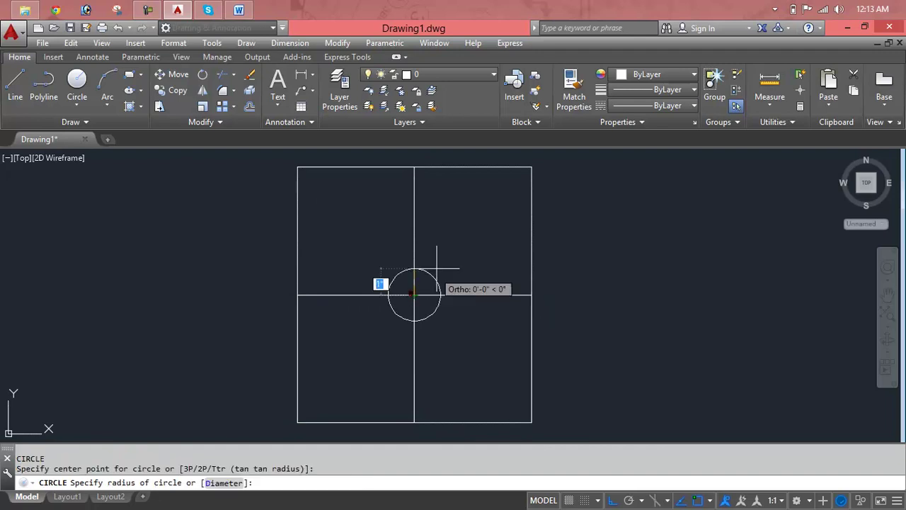
click(515, 202)
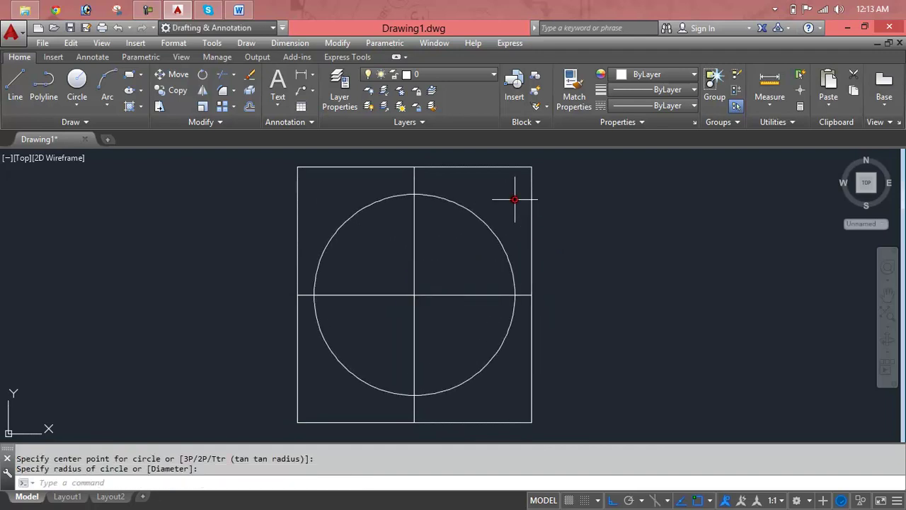
key(Return)
click(415, 294)
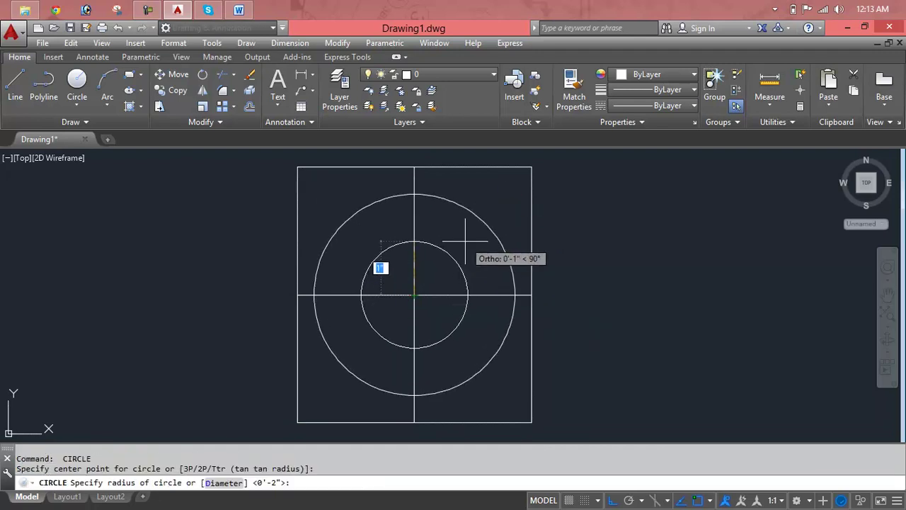
key(Return)
scroll(466, 242, down, 5)
middle_drag(453, 266, 442, 363)
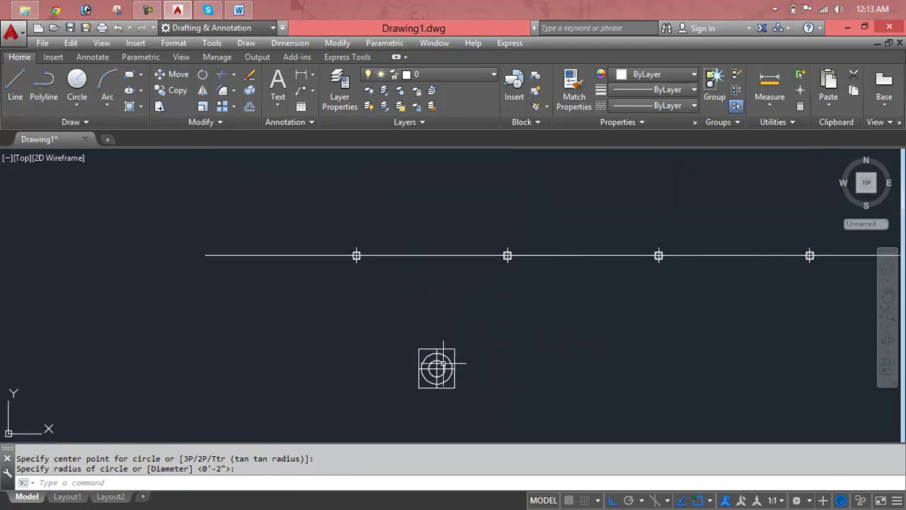
scroll(443, 363, down, 2)
key(Escape)
key(Escape)
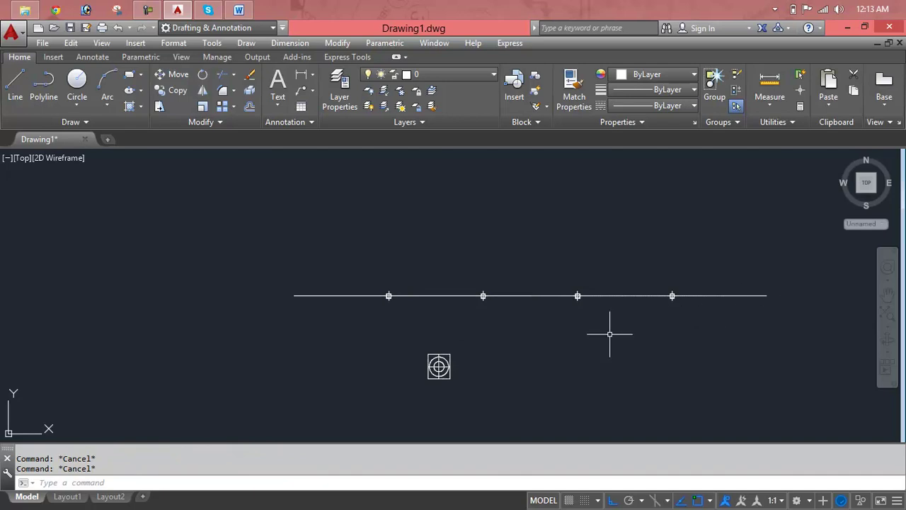
- Copy the square-and-circles symbol from its centre onto the line's four division points
text(CP)
key(Return)
click(514, 354)
click(403, 383)
key(Return)
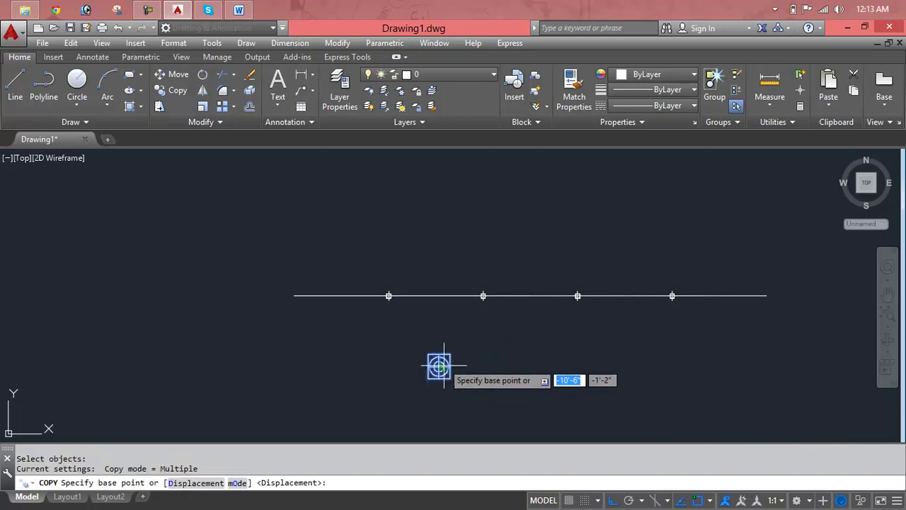
scroll(438, 365, up, 2)
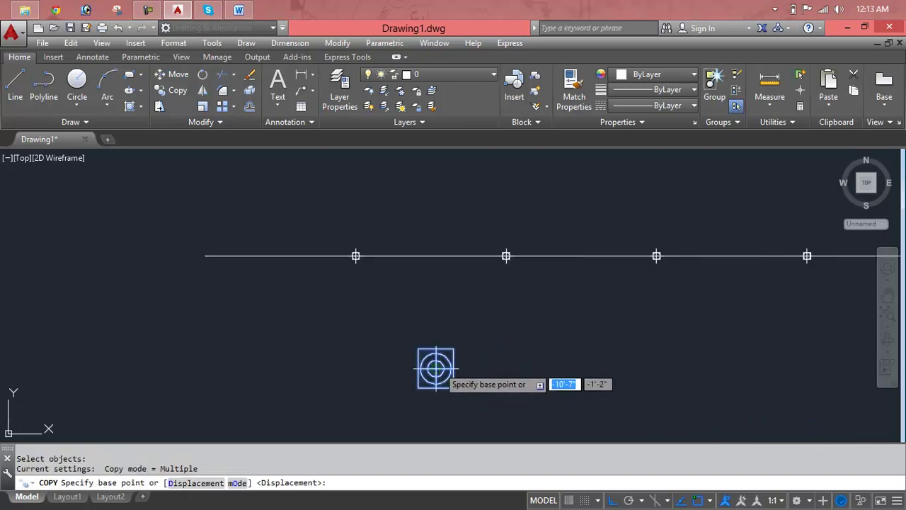
click(435, 368)
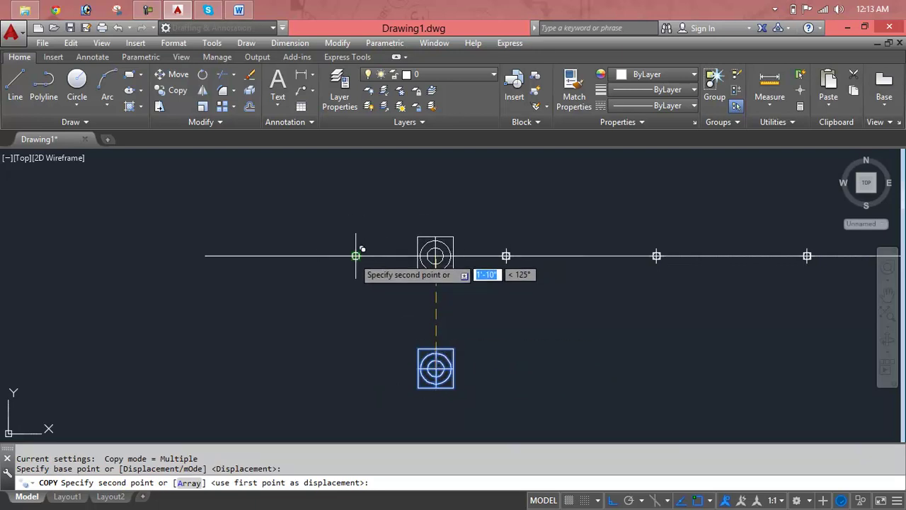
click(356, 256)
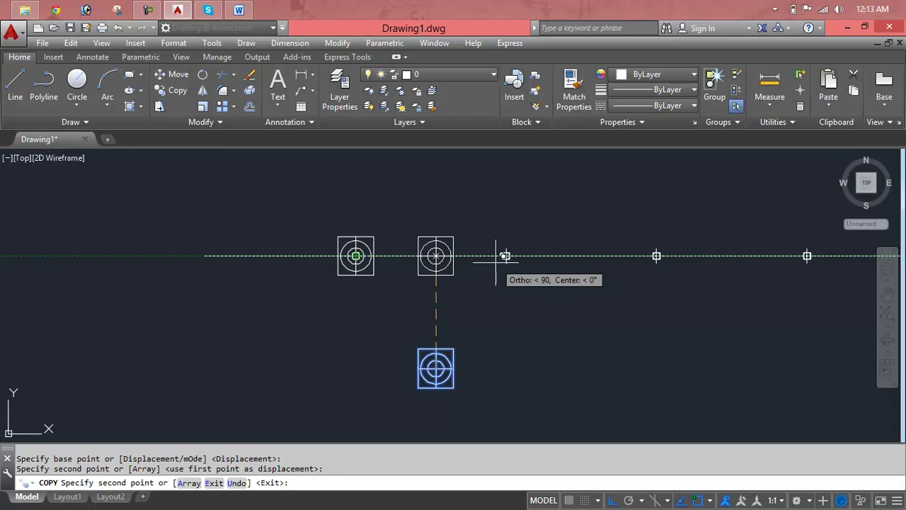
click(507, 255)
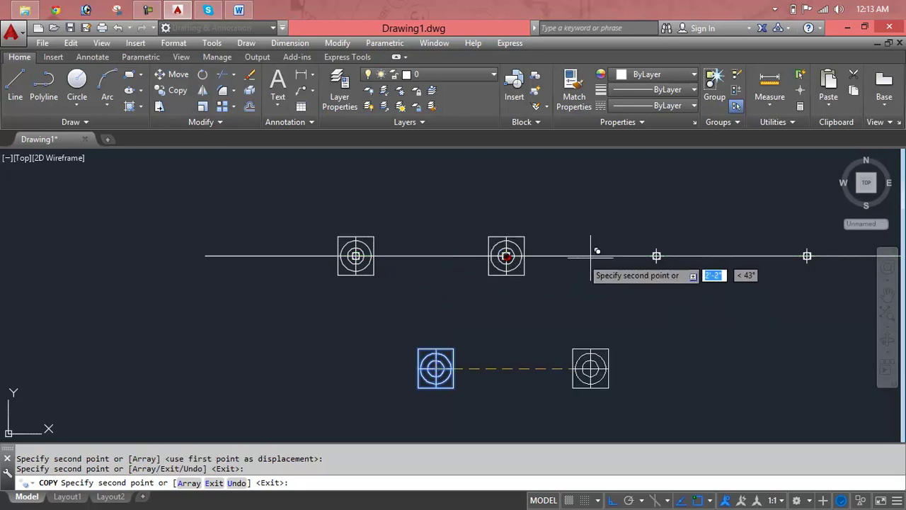
click(657, 255)
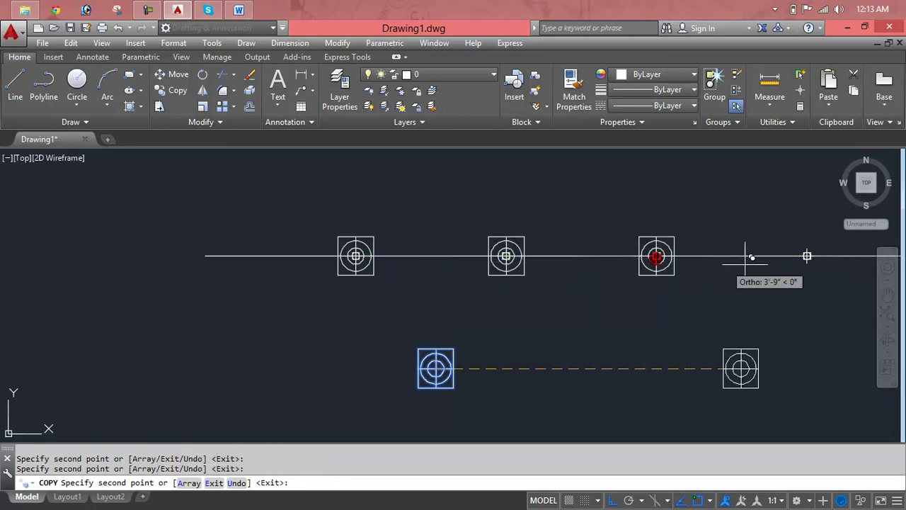
click(807, 255)
key(Escape)
key(Escape)
key(Escape)
- Erase the original symbol below the line and pan the drawing left
click(549, 339)
click(354, 416)
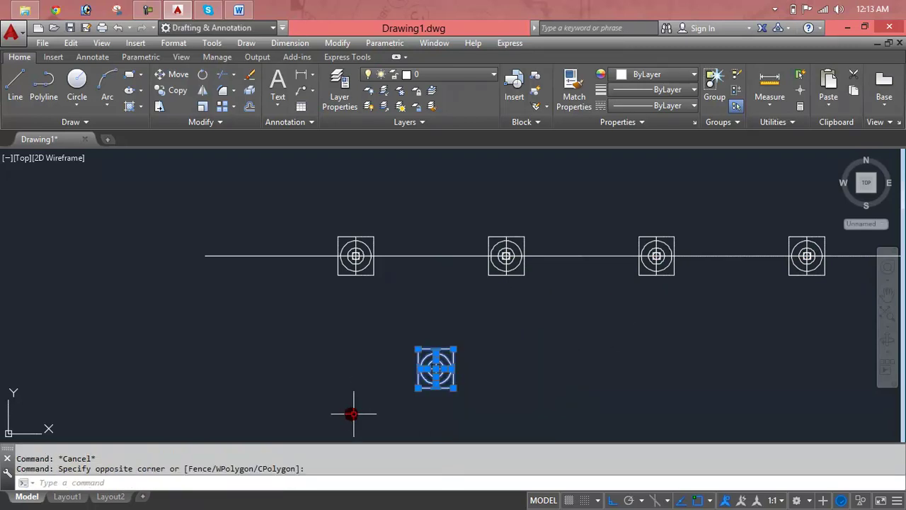
key(Delete)
scroll(550, 347, down, 2)
middle_drag(550, 347, 244, 345)
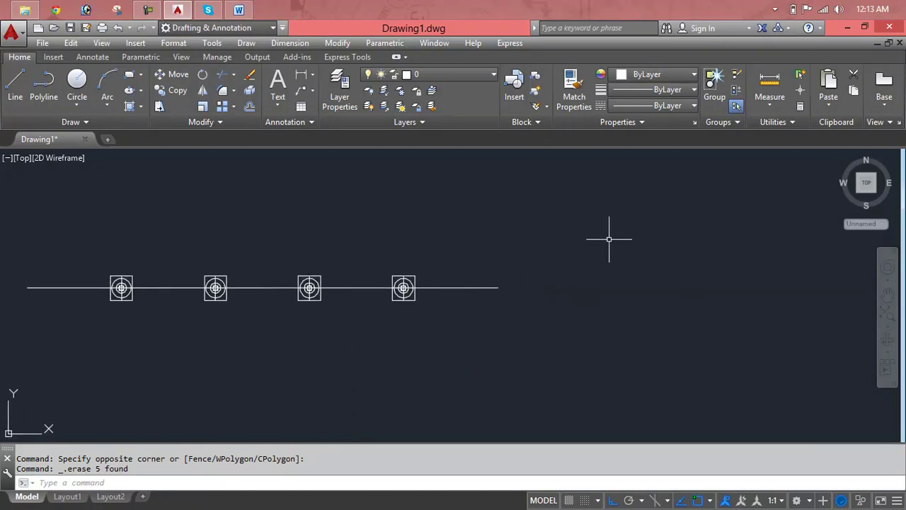
- Erase the divided line and its four symbol copies
click(642, 219)
click(14, 373)
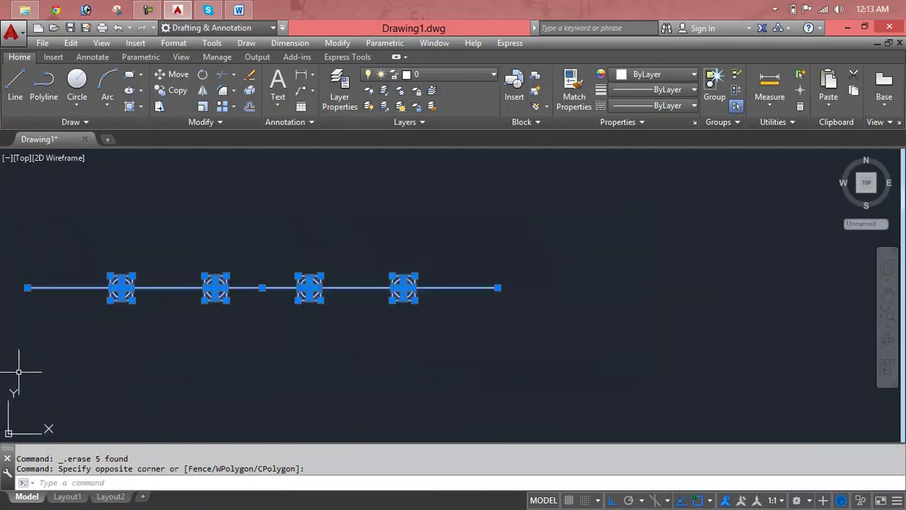
key(Delete)
key(Escape)
key(Escape)
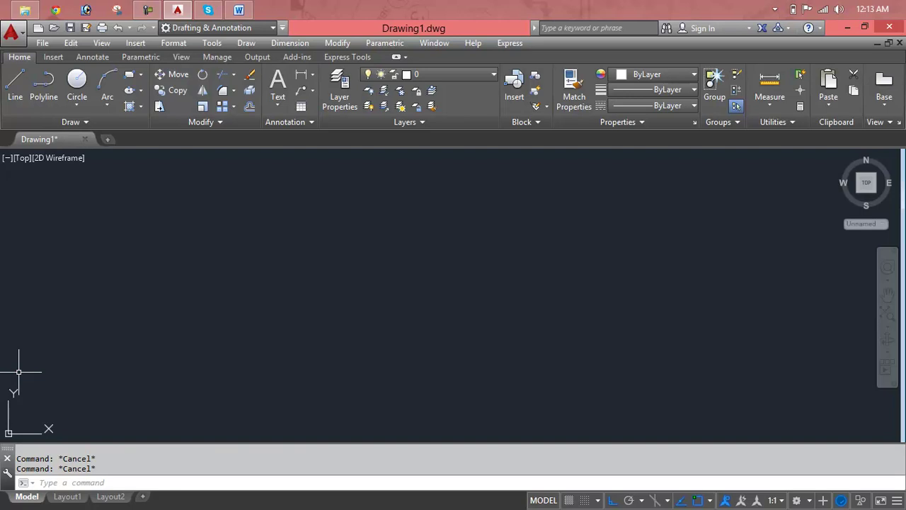
text(d)
key(Escape)
- Draw a 10' wide by 6' tall rectangle with REC
text(rec)
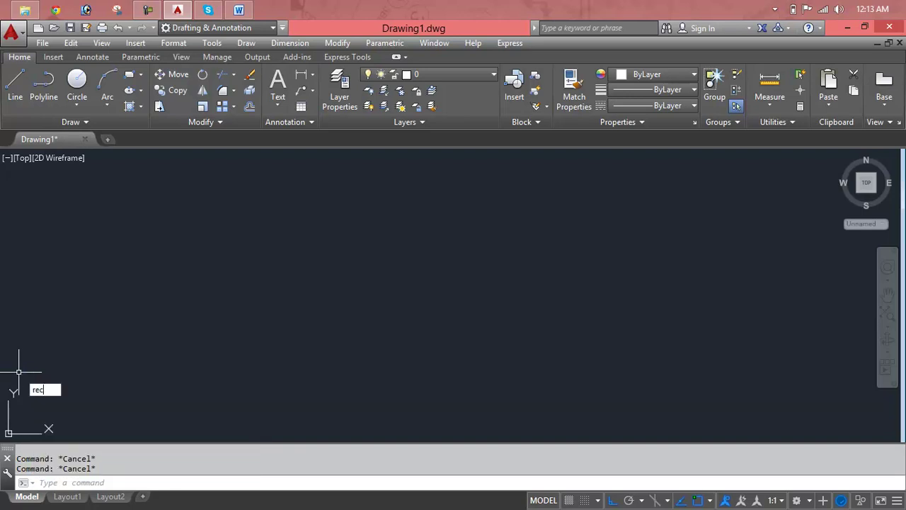
key(Return)
click(86, 221)
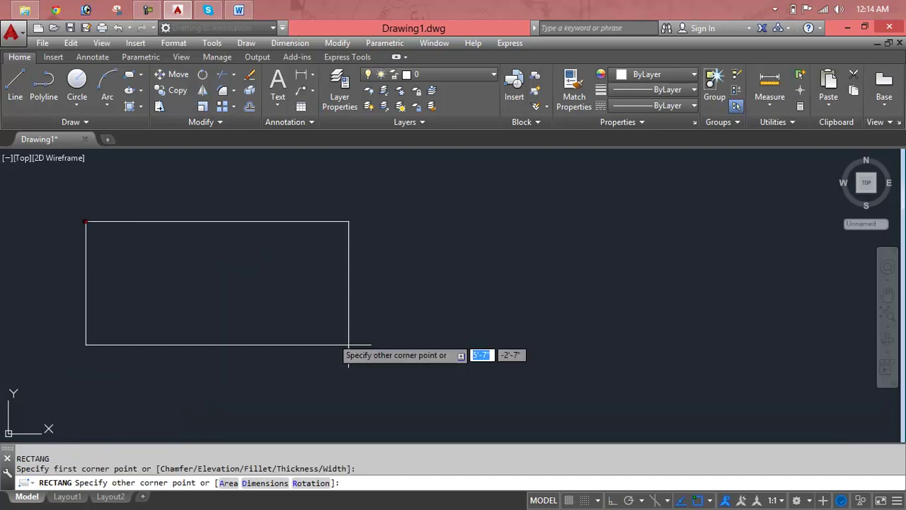
text(@)
text(10)
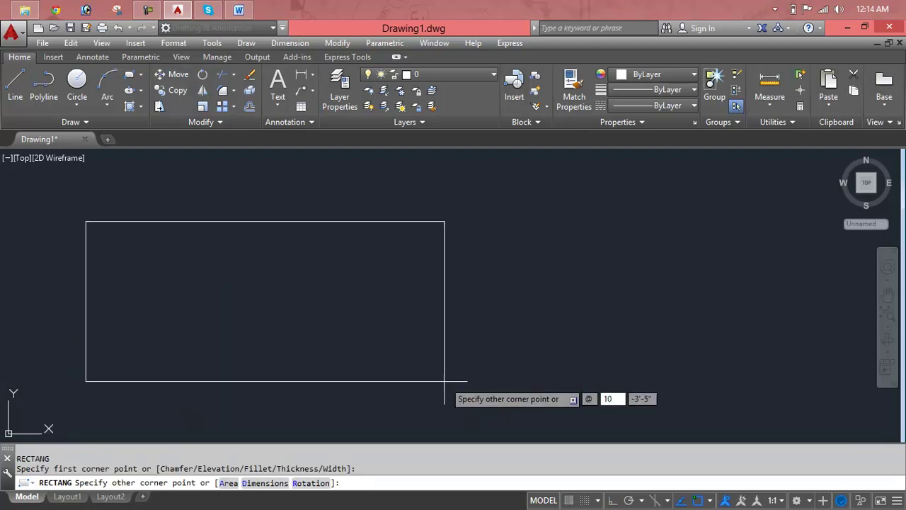
key(Tab)
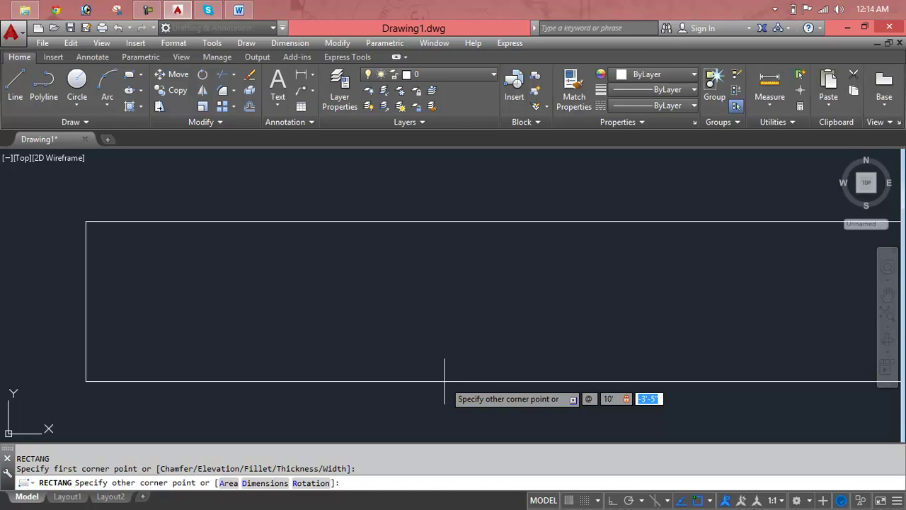
text(6)
key(Return)
- Zoom All so the whole rectangle is in view
key(Escape)
key(Escape)
text(z)
key(Return)
text(a)
key(Return)
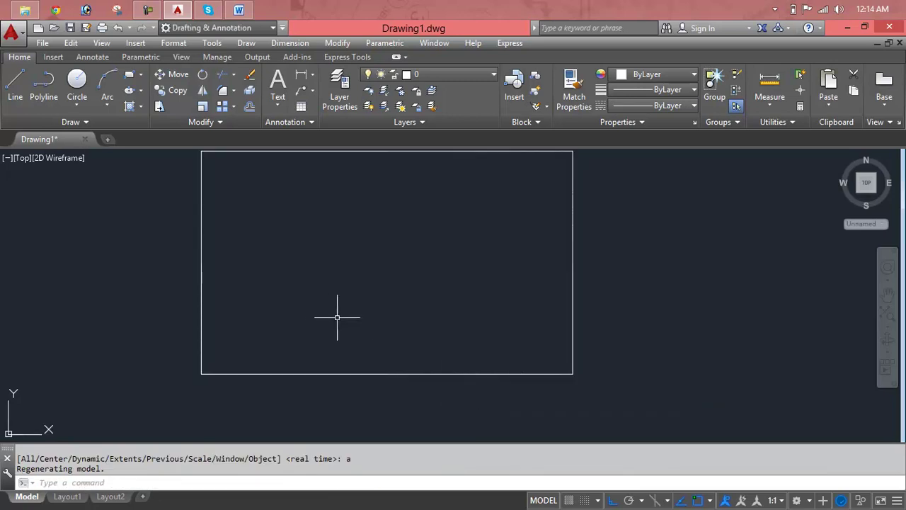
middle_drag(338, 312, 340, 338)
key(Escape)
key(Escape)
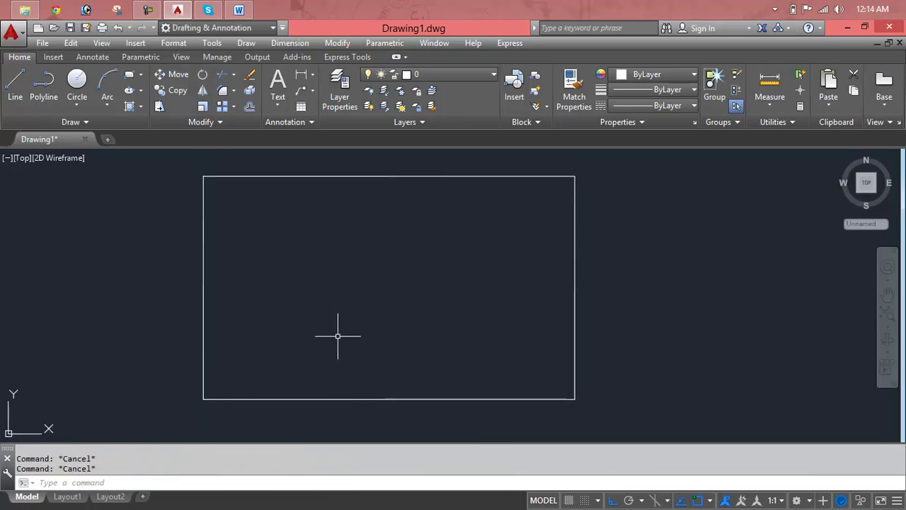
- Divide the rectangle's outline into 15 equal segments with DIV
text(d)
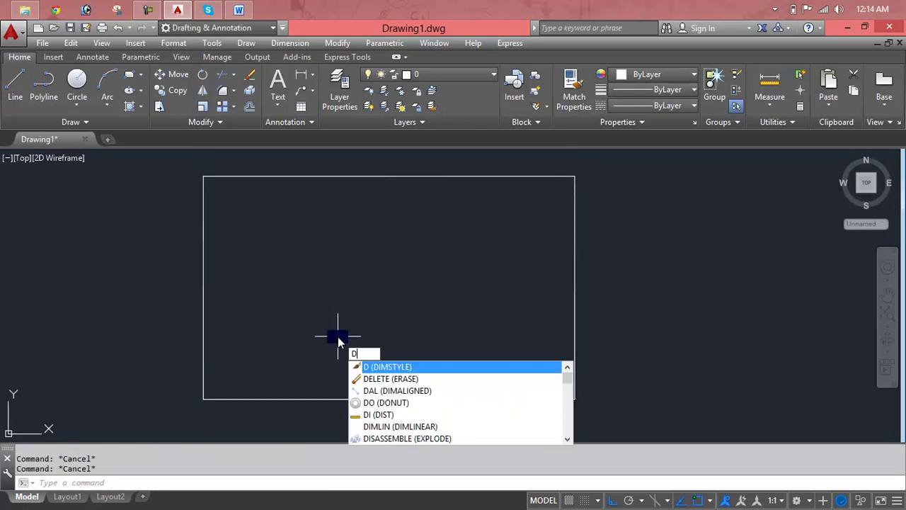
text(i)
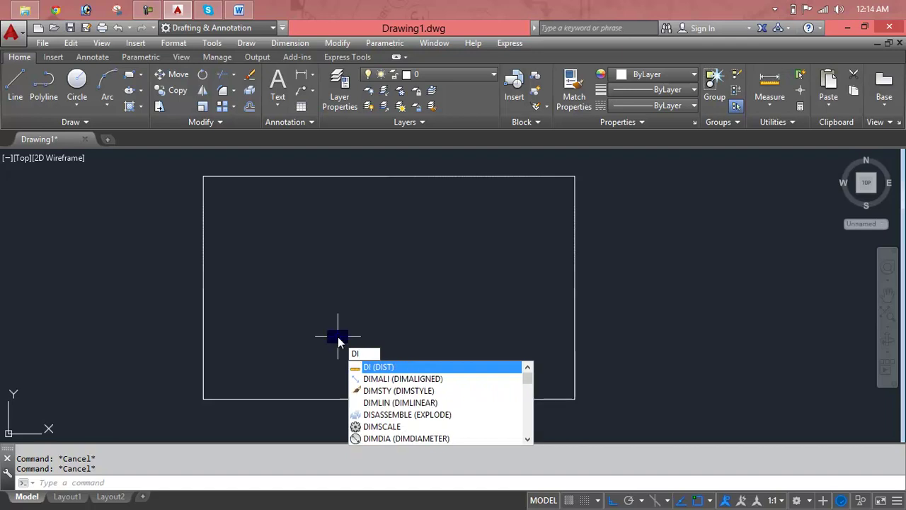
text(v)
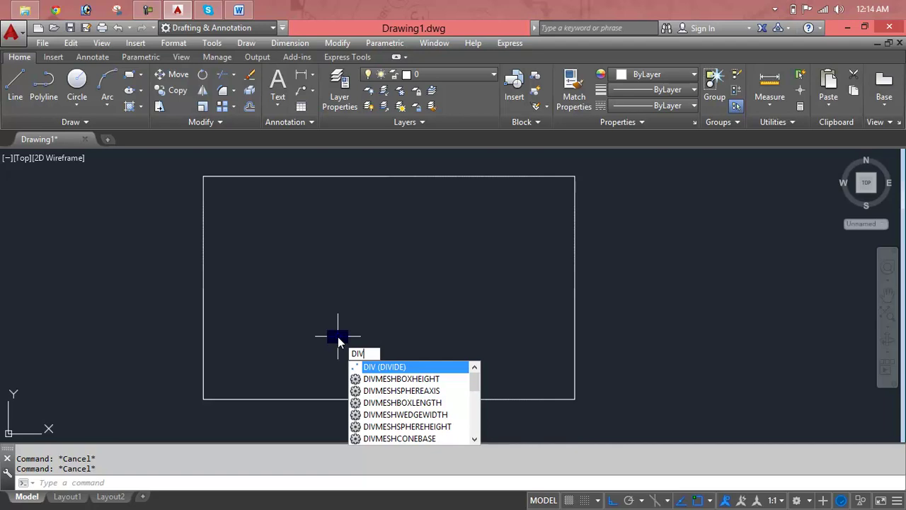
key(Return)
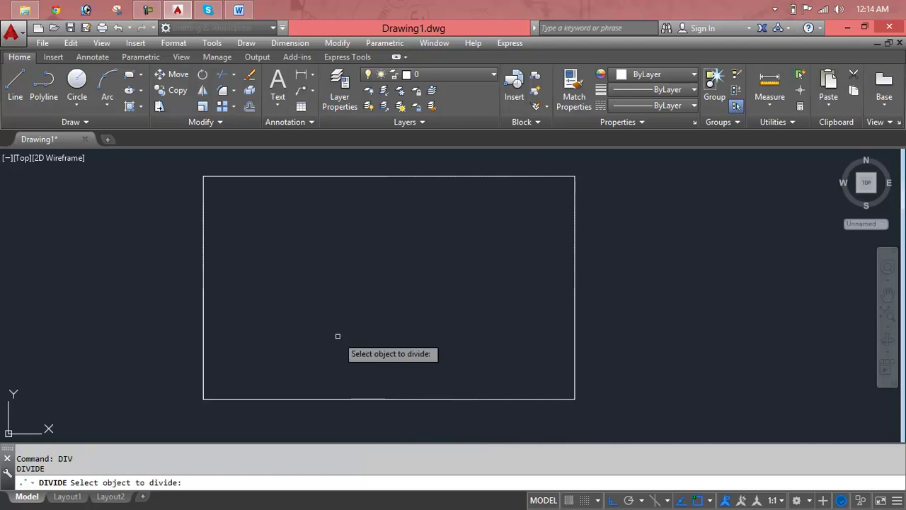
click(314, 176)
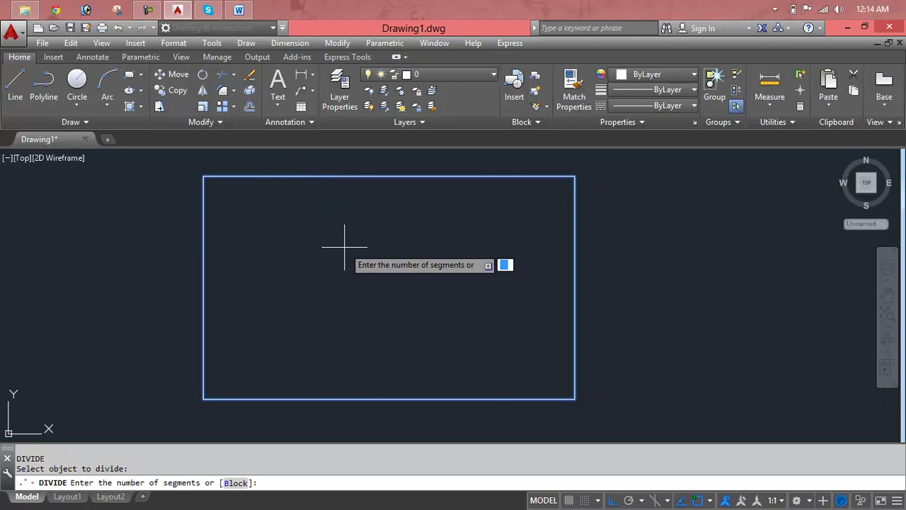
text(15)
key(Return)
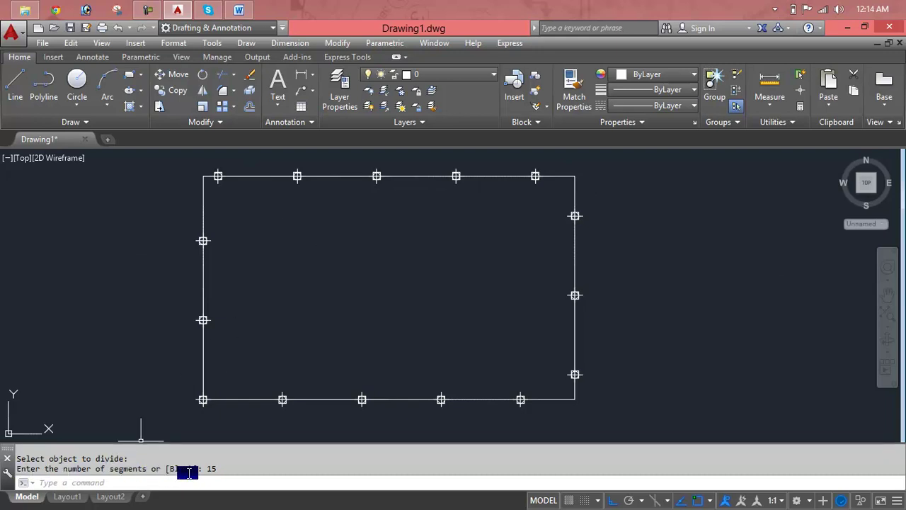
key(Escape)
key(Escape)
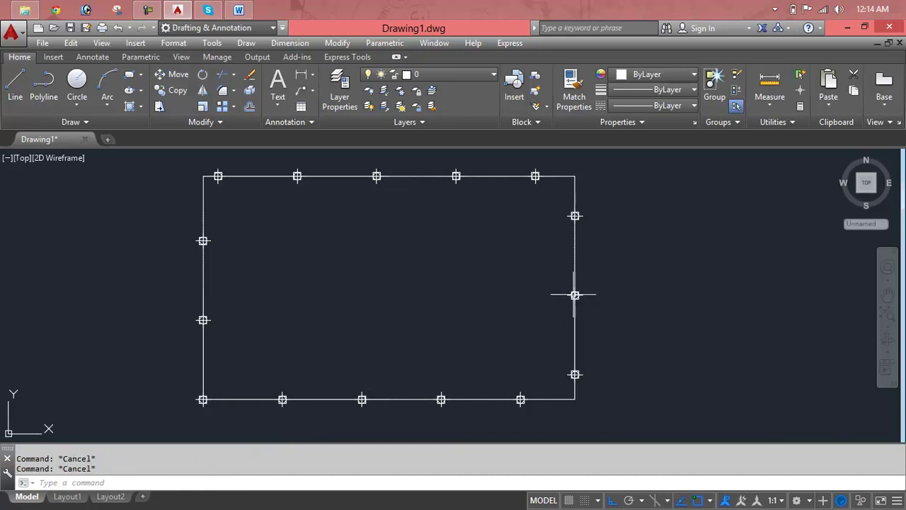
- Erase the rectangle, then undo back to the plain rectangle without division markers
click(631, 203)
click(509, 260)
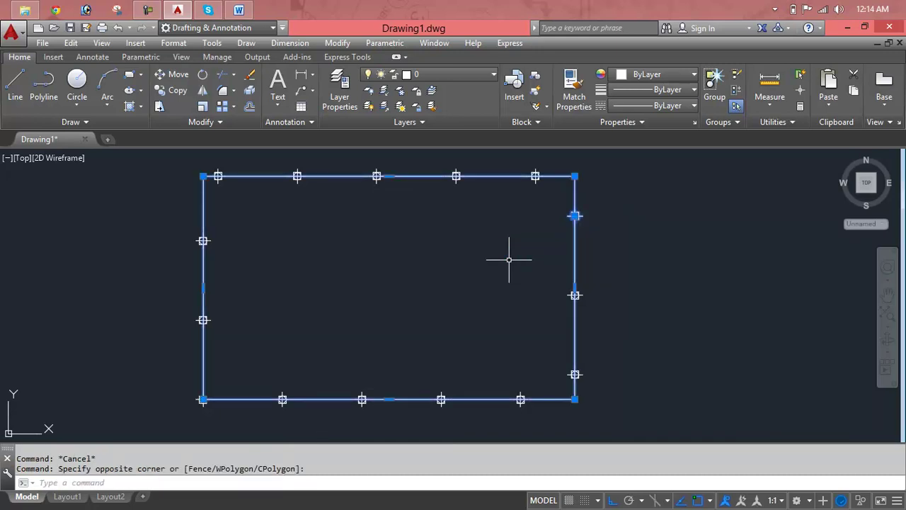
key(Delete)
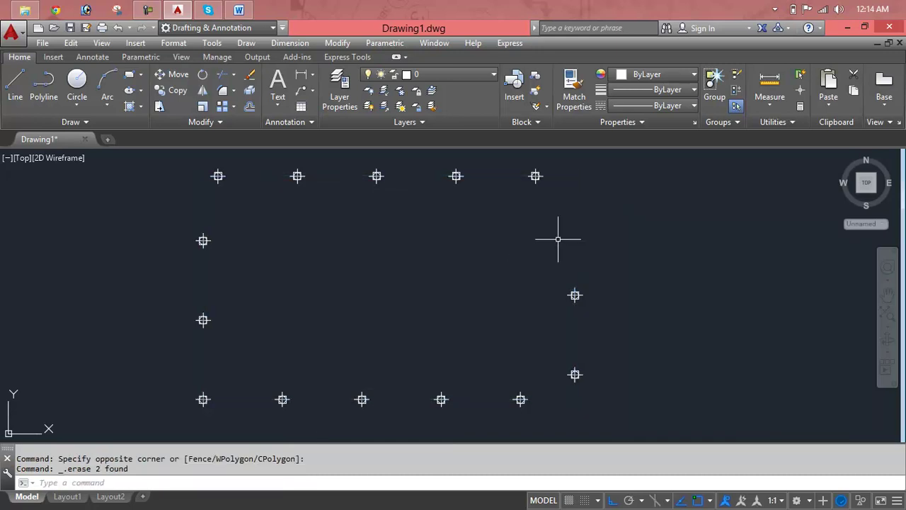
key(ctrl+z)
key(ctrl+z)
key(Escape)
key(Escape)
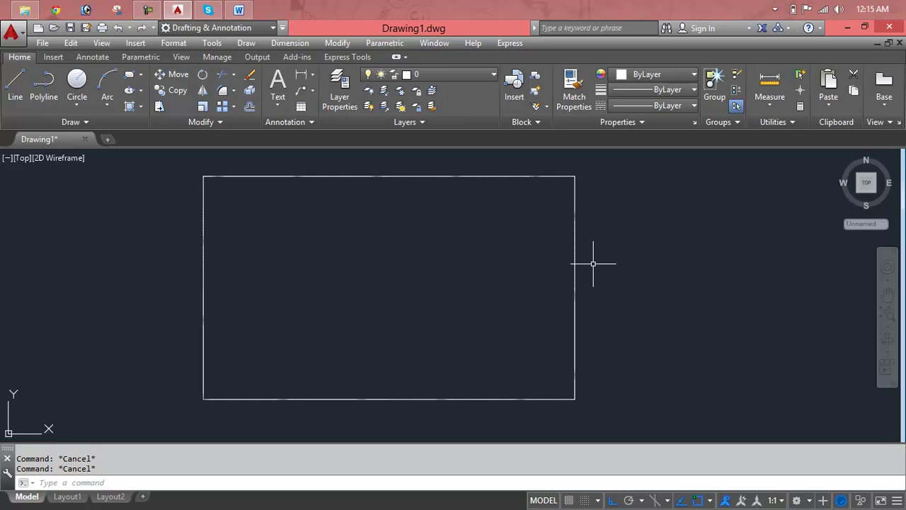
mouse_move(594, 265)
middle_down()
mouse_move(617, 281)
mouse_move(595, 257)
middle_up()
scroll(617, 281, down, 2)
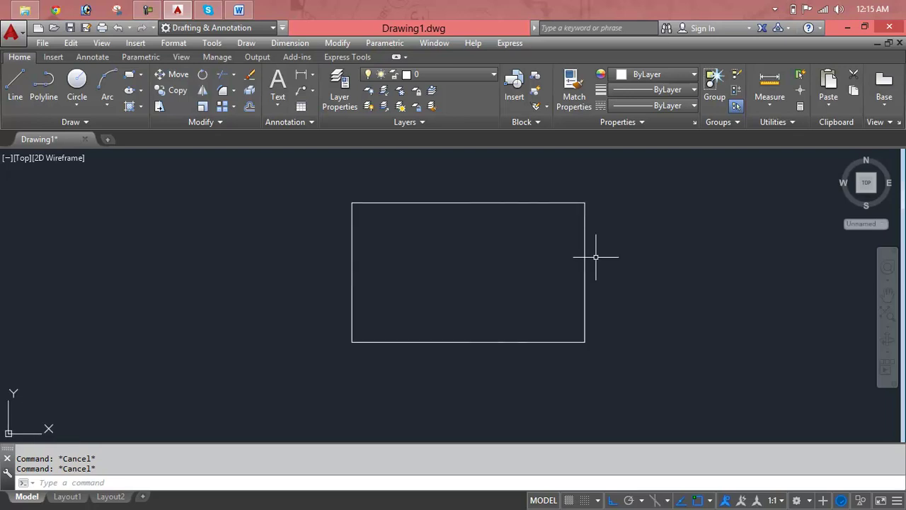
text(div)
key(Return)
click(585, 260)
click(586, 261)
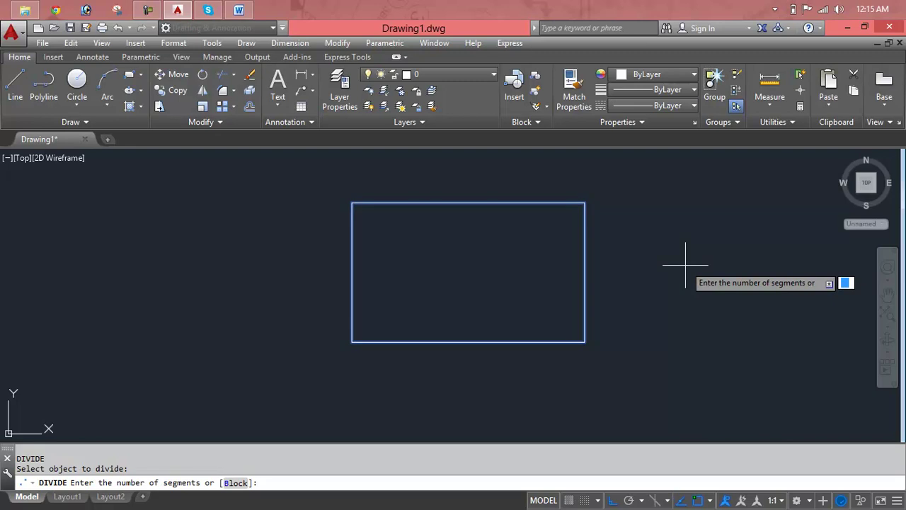
text(b)
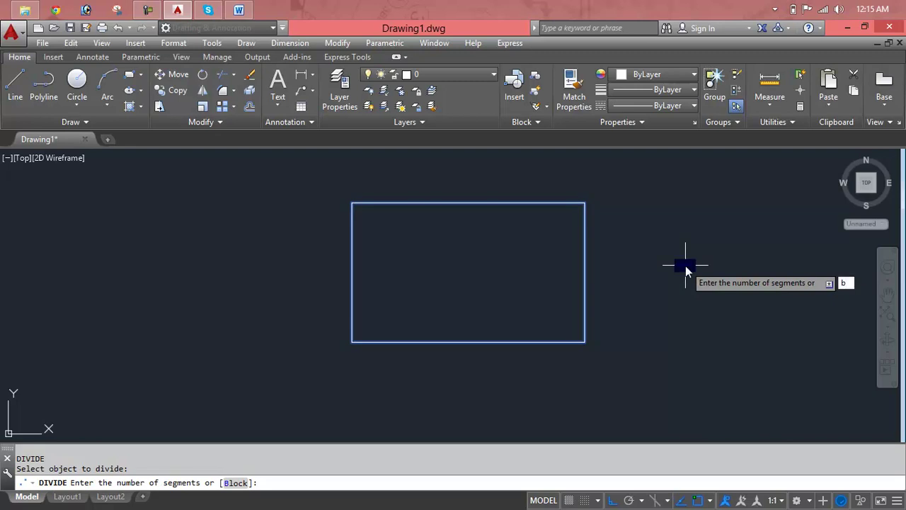
key(Return)
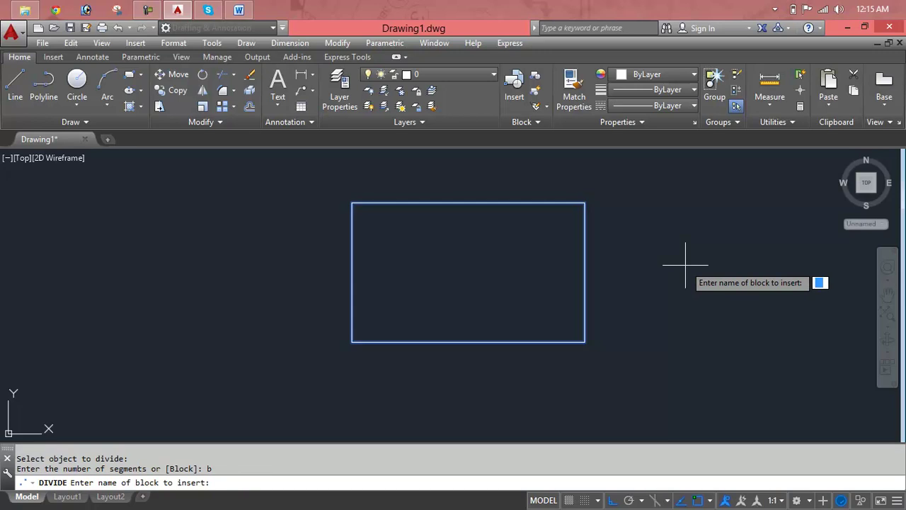
text(ab)
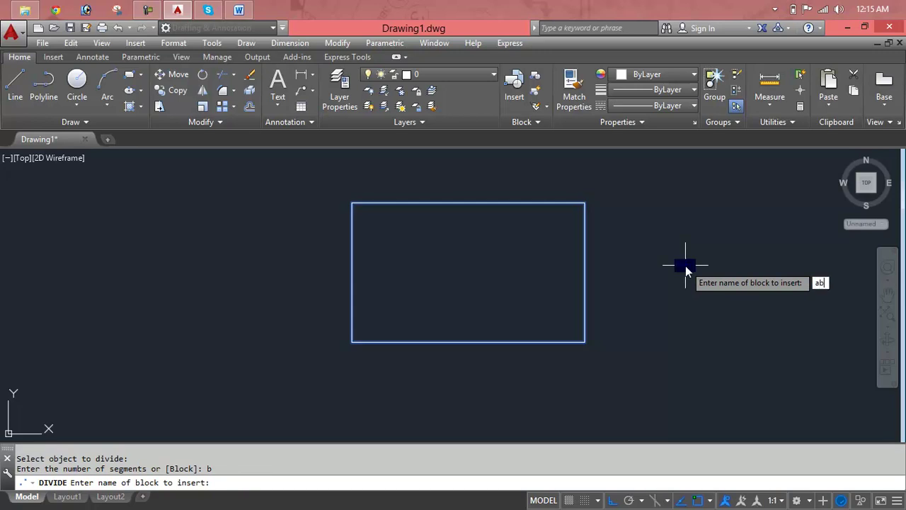
key(Return)
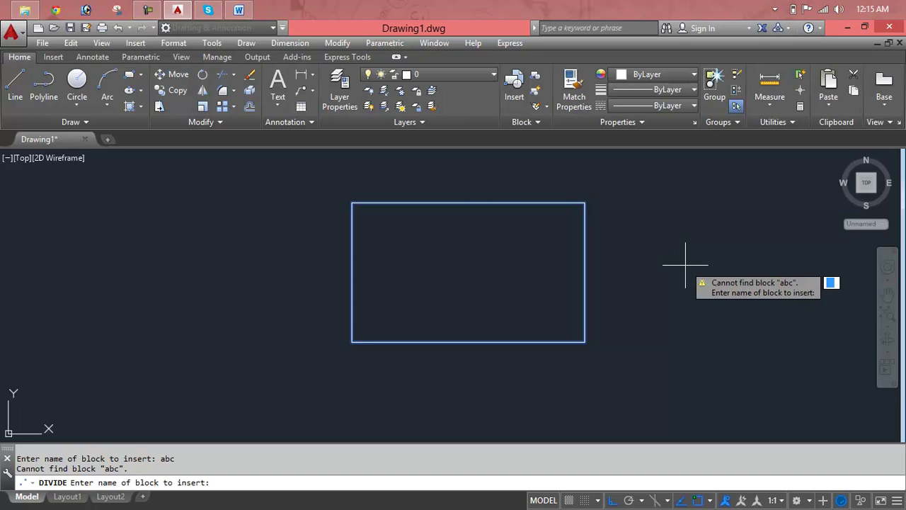
key(Escape)
key(Escape)
mouse_move(687, 265)
middle_down()
mouse_move(198, 267)
mouse_move(253, 312)
middle_up()
key(Escape)
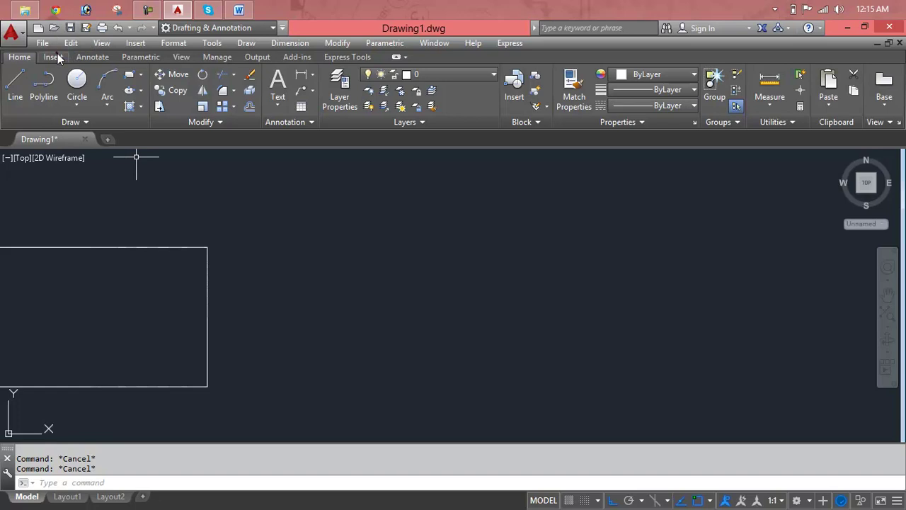
- Show the Insert ribbon tab and browse its Create Block and Block Definition tools
click(54, 56)
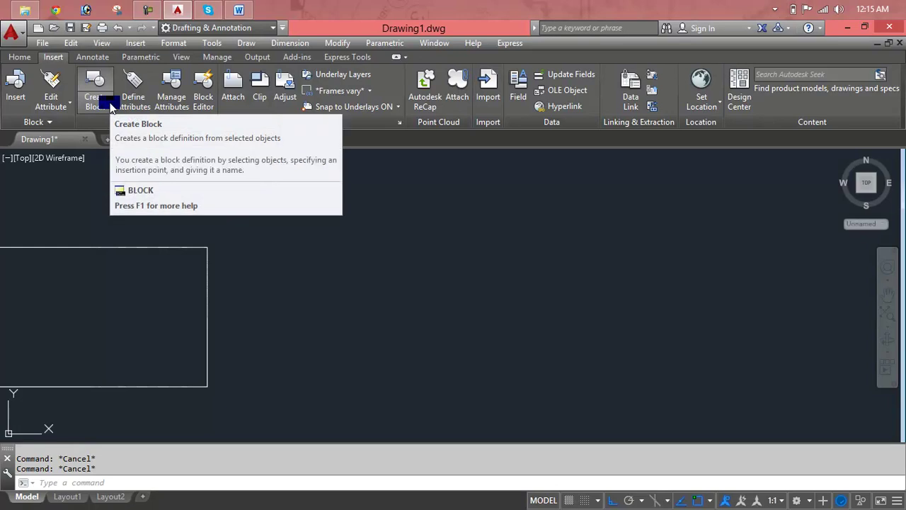
click(110, 105)
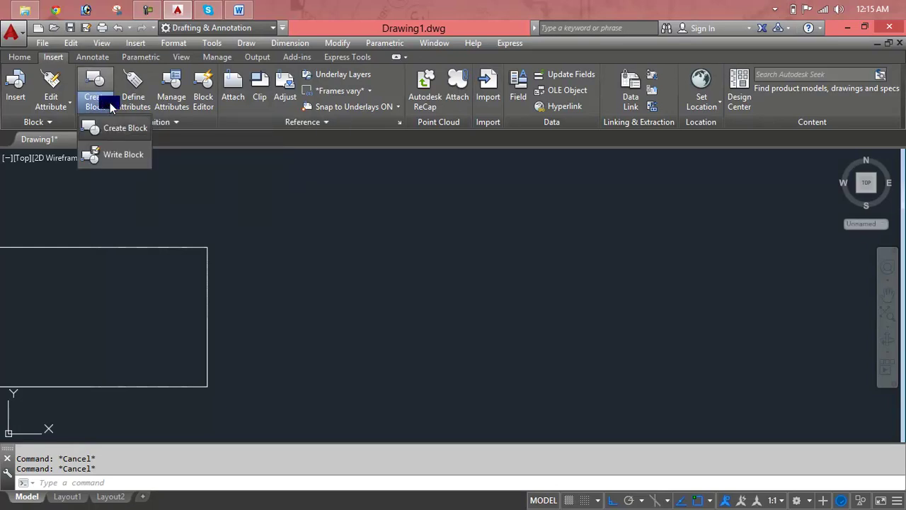
click(109, 105)
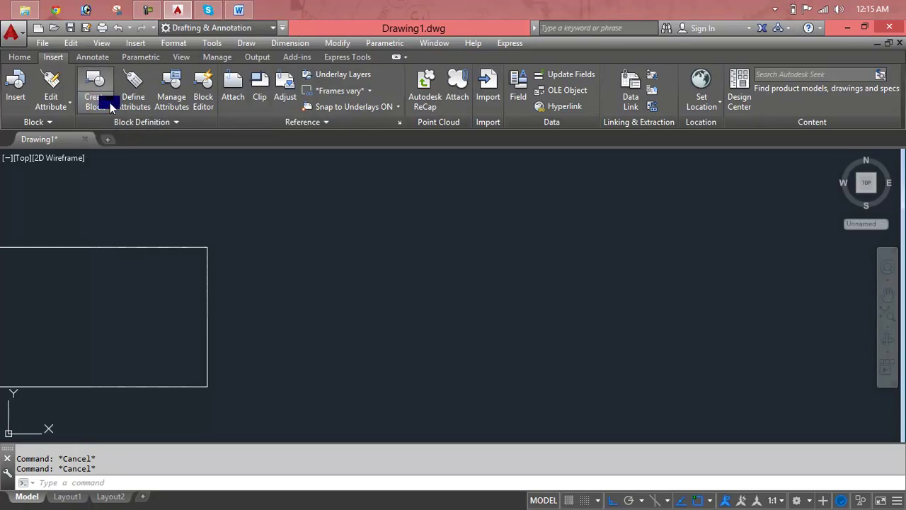
click(146, 121)
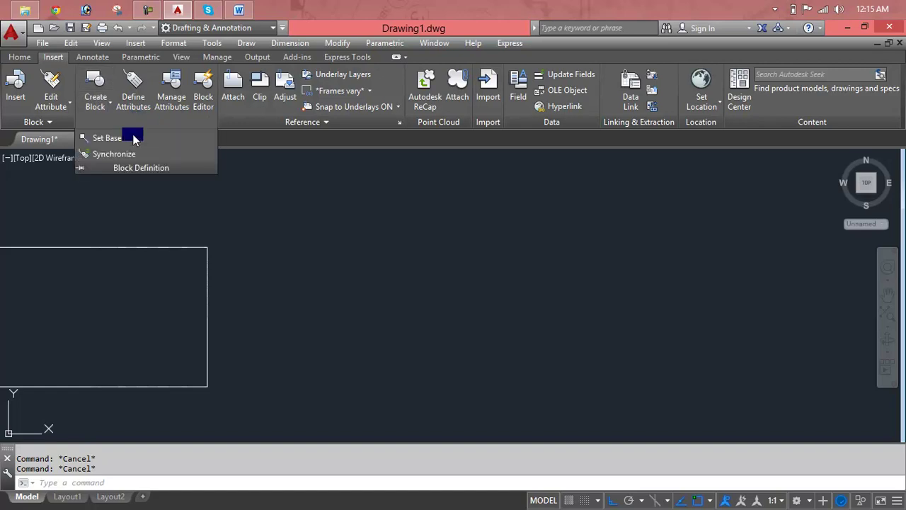
click(265, 170)
key(Escape)
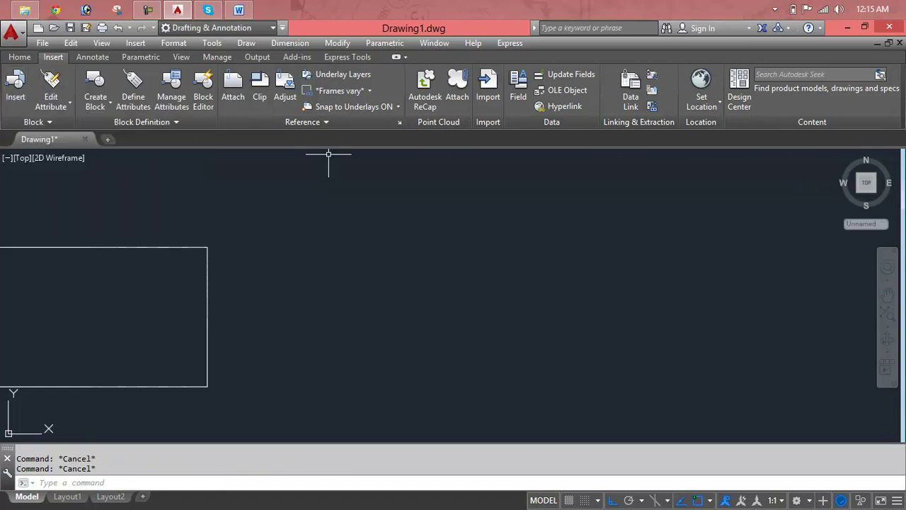
drag(144, 251, 279, 257)
key(Escape)
key(Escape)
mouse_move(253, 257)
middle_down()
mouse_move(520, 223)
mouse_move(473, 185)
middle_up()
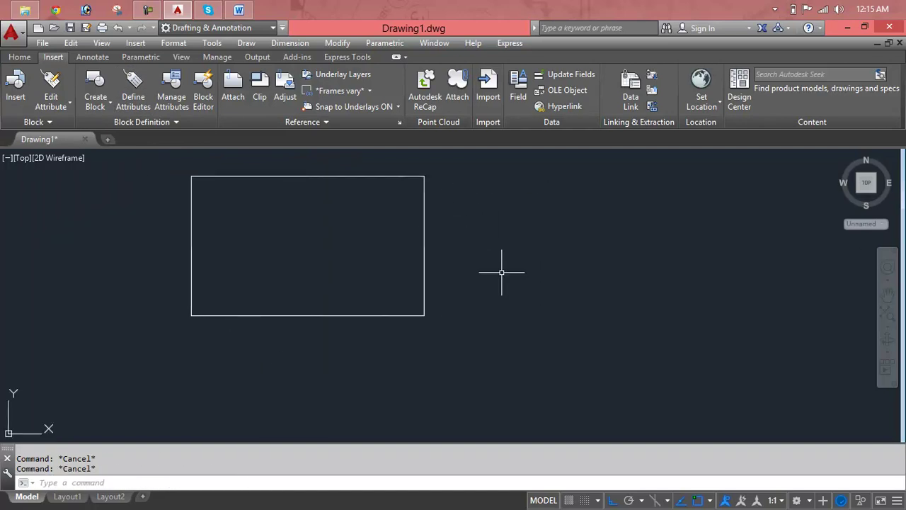
- Draw a small rectangle and zoom in on it
text(rec)
key(Return)
click(517, 241)
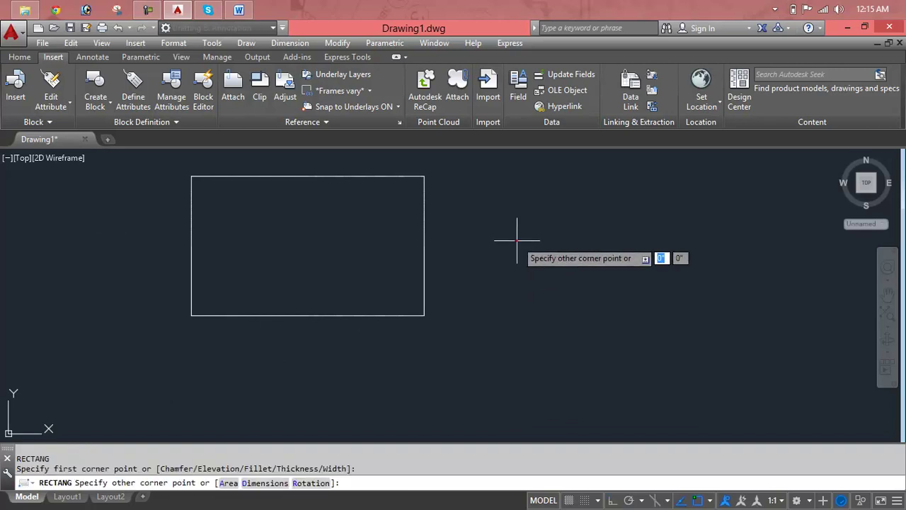
click(590, 303)
mouse_move(516, 257)
middle_down()
mouse_move(461, 263)
mouse_move(427, 298)
middle_up()
scroll(462, 259, up, 2)
scroll(462, 260, up, 4)
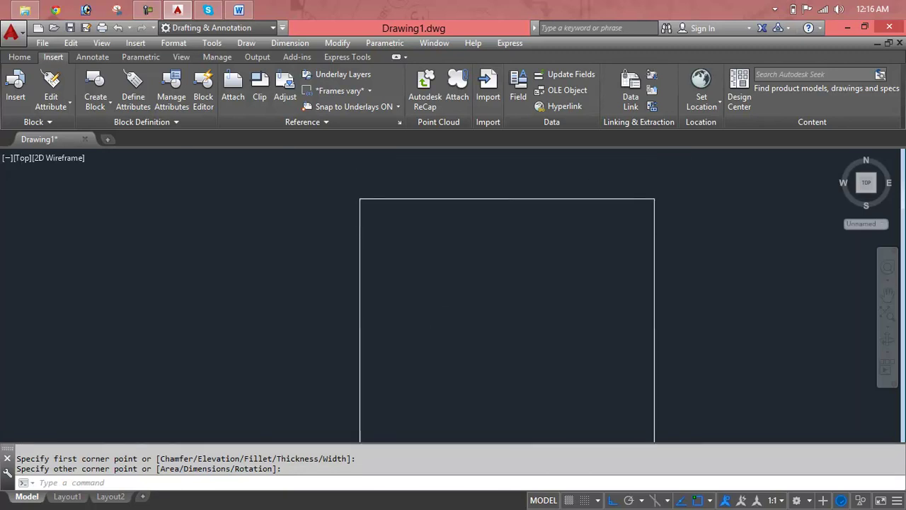
key(Escape)
key(Escape)
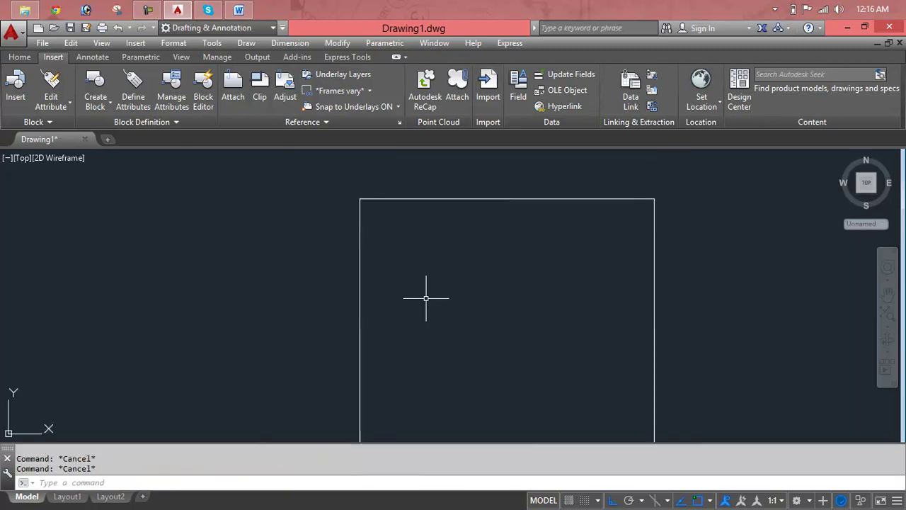
- Draw a vertical and a horizontal midline across the rectangle
text(L)
key(Return)
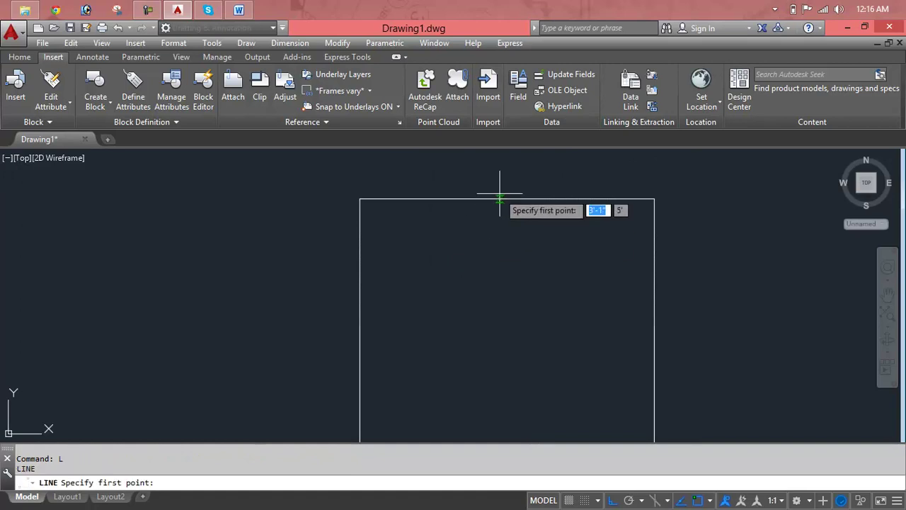
click(507, 200)
middle_drag(496, 333, 516, 263)
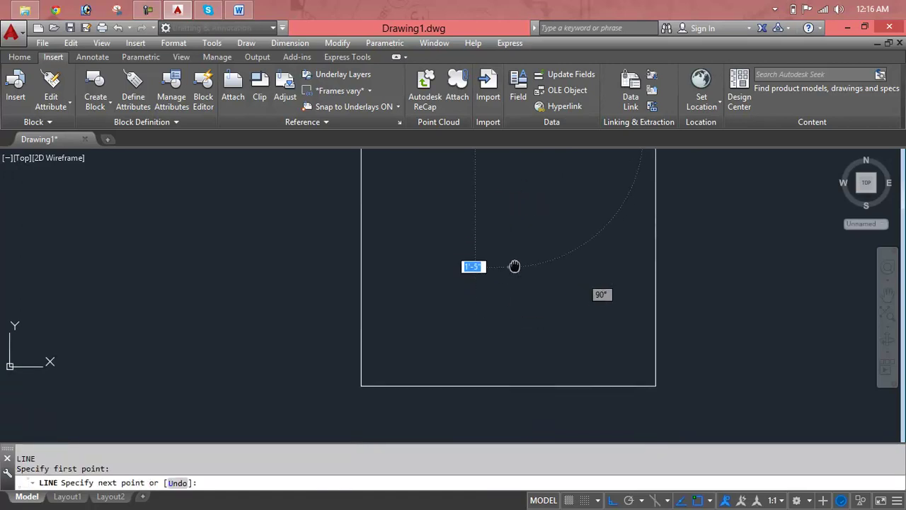
click(509, 351)
key(Return)
middle_drag(371, 202, 369, 278)
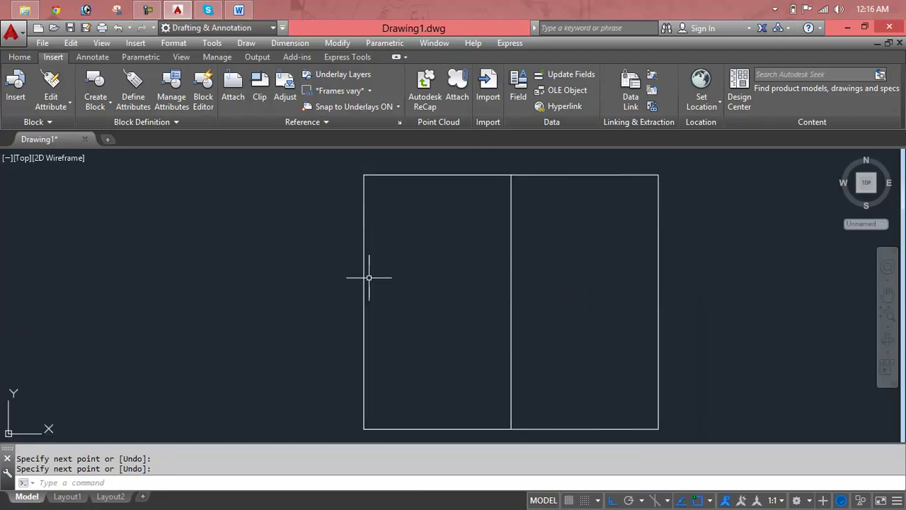
text(l)
key(Return)
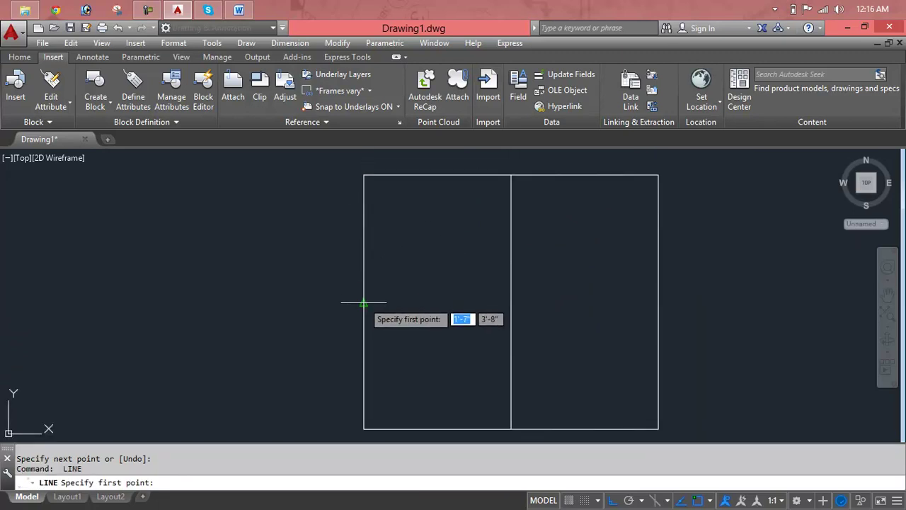
click(364, 302)
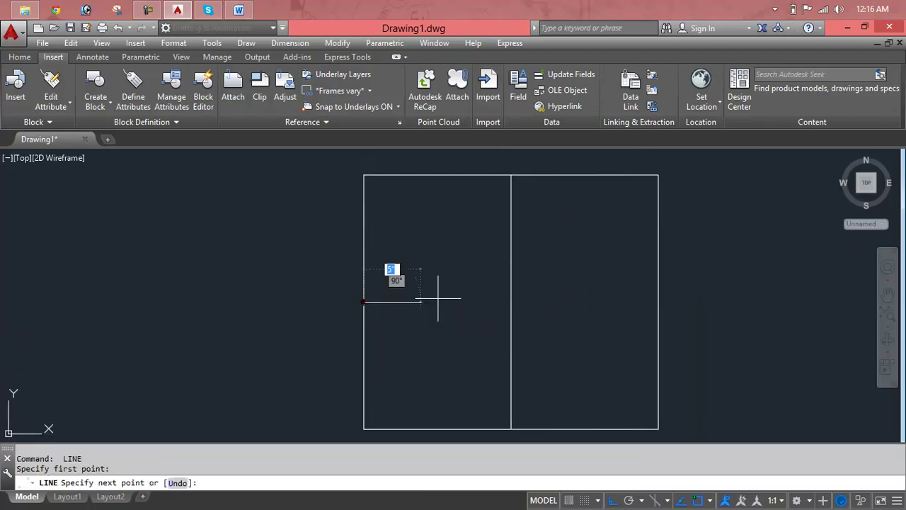
click(659, 303)
key(Return)
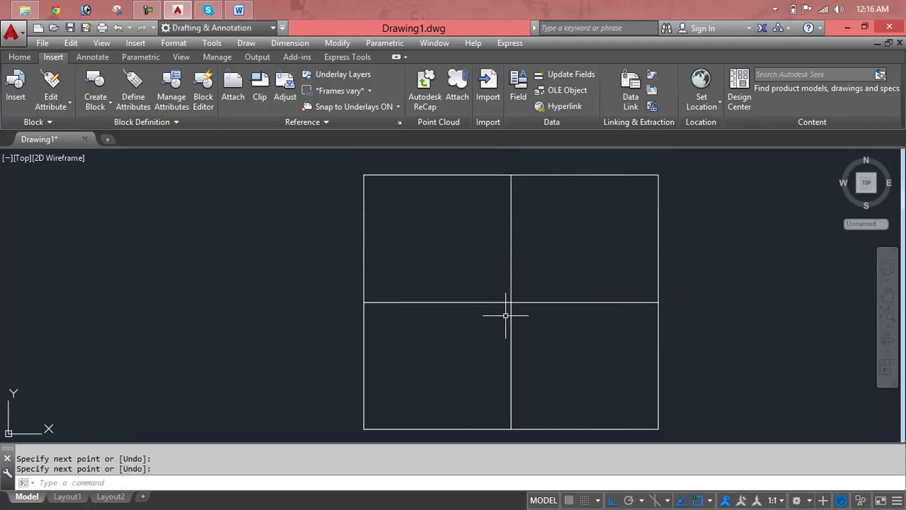
- Crossing-erase the rectangle and horizontal midline, keeping the vertical line
middle_drag(494, 316, 450, 326)
click(636, 264)
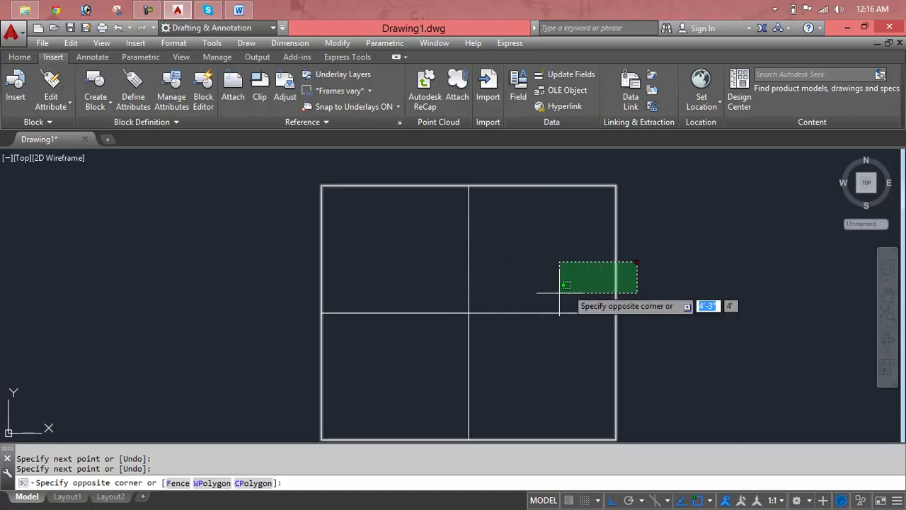
click(505, 328)
key(Delete)
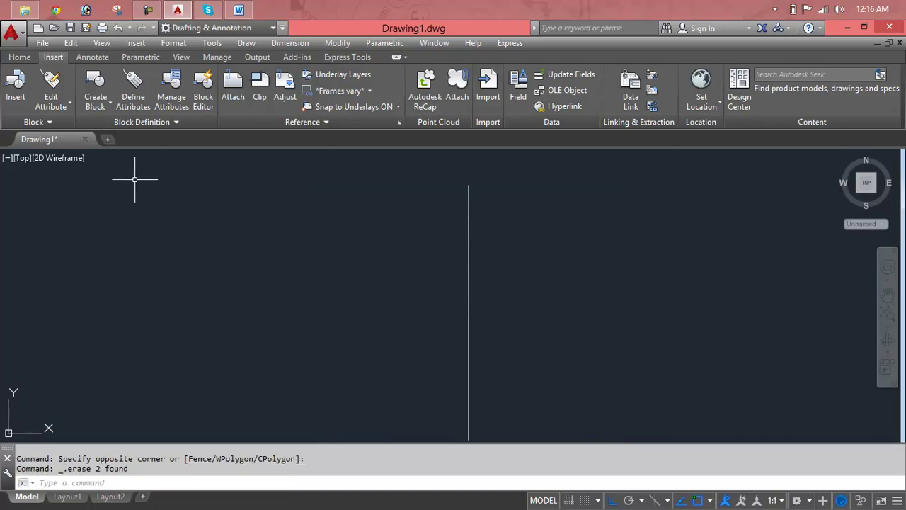
- Erase the vertical midline and make a first, abandoned attempt at a five-sided polygon
click(570, 228)
click(444, 283)
key(Delete)
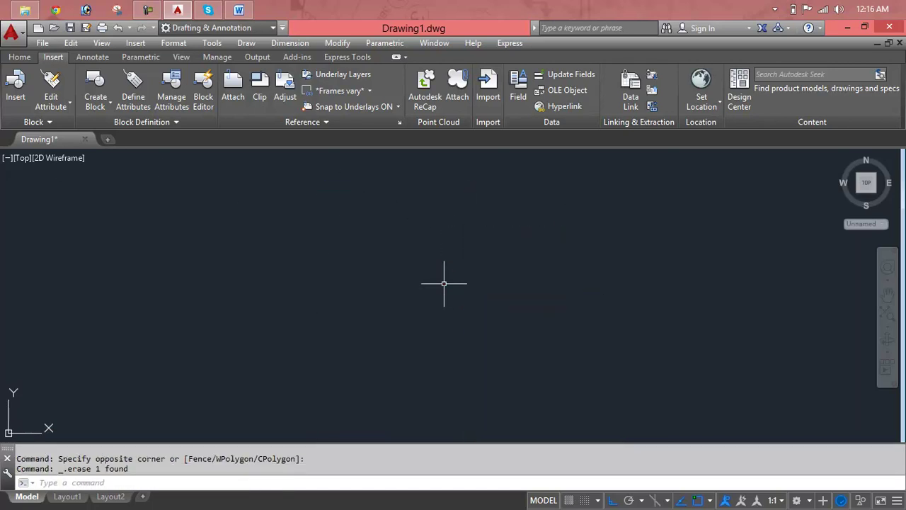
text(POL)
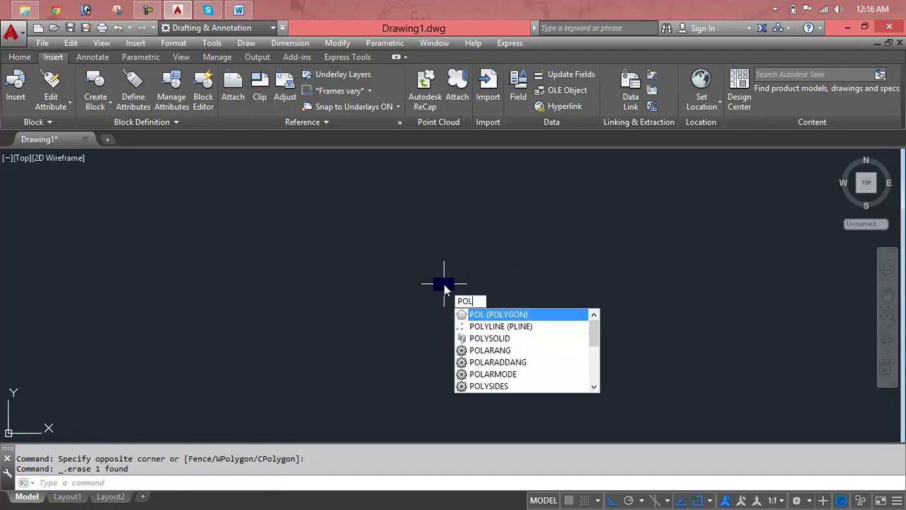
key(Return)
text(5)
key(Return)
click(329, 225)
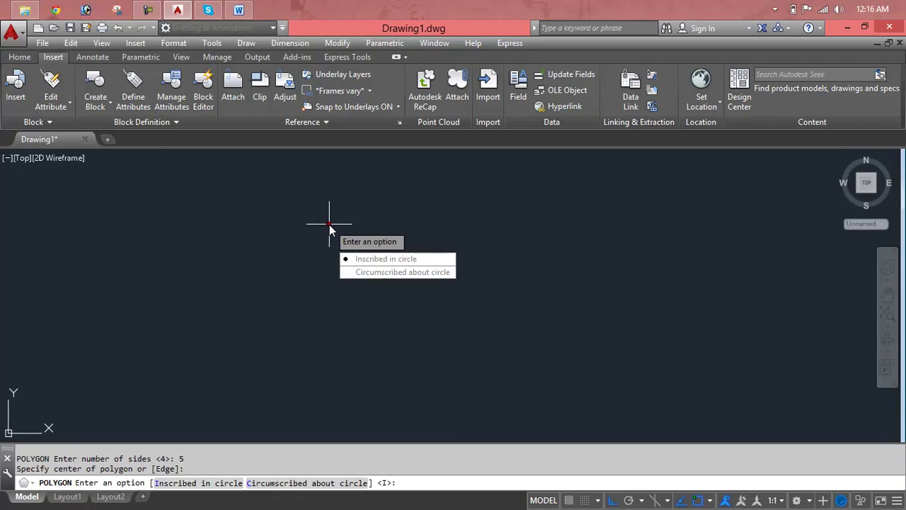
key(Return)
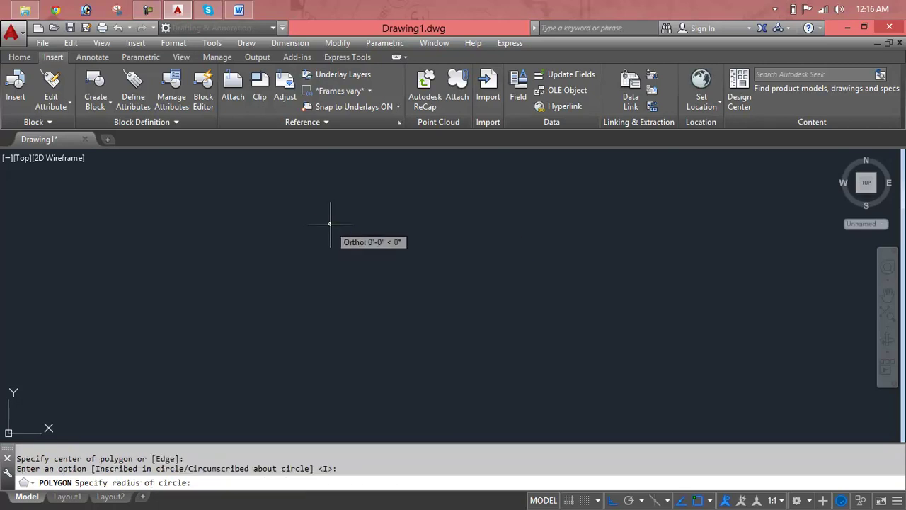
click(330, 225)
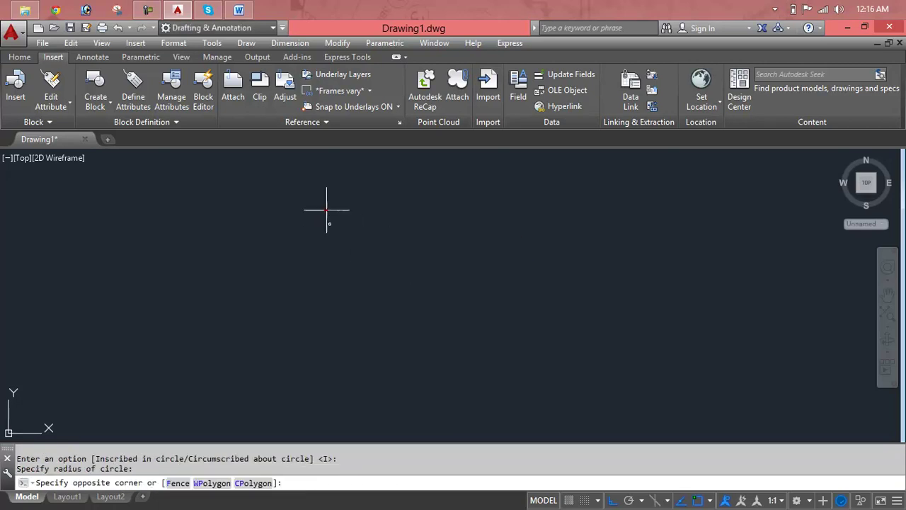
key(Delete)
- Draw a five-sided polygon inscribed in a circle, picking centre and radius
text(pol)
key(Return)
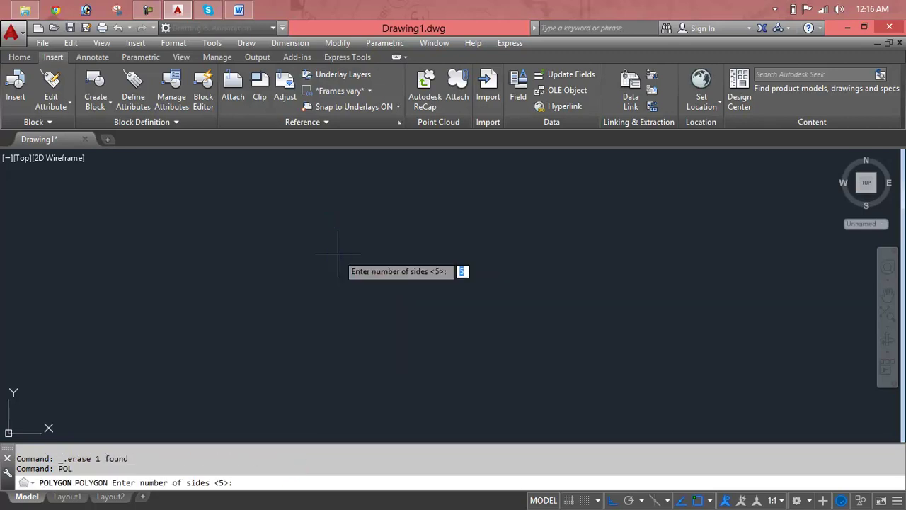
key(Return)
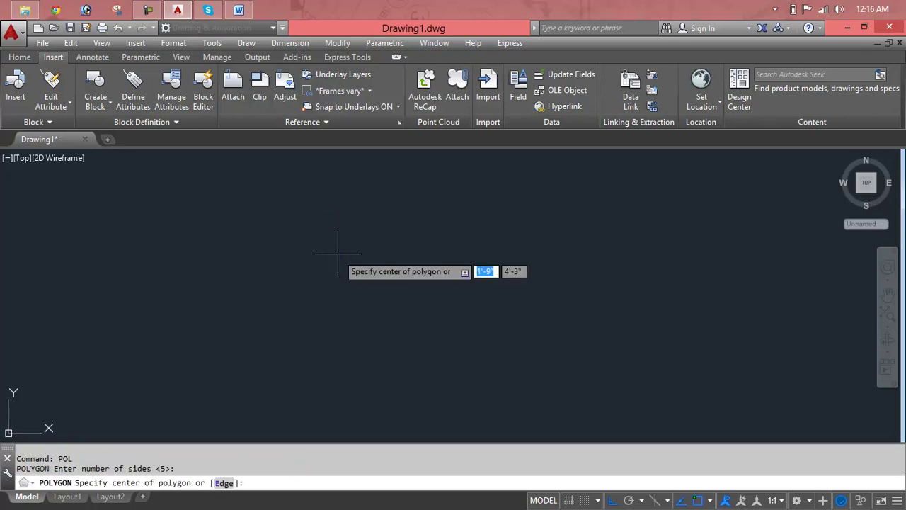
click(338, 253)
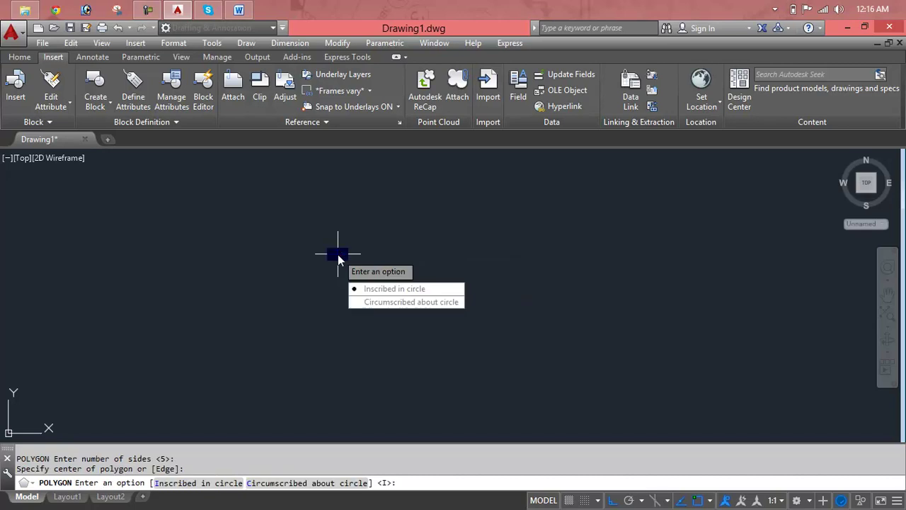
key(Return)
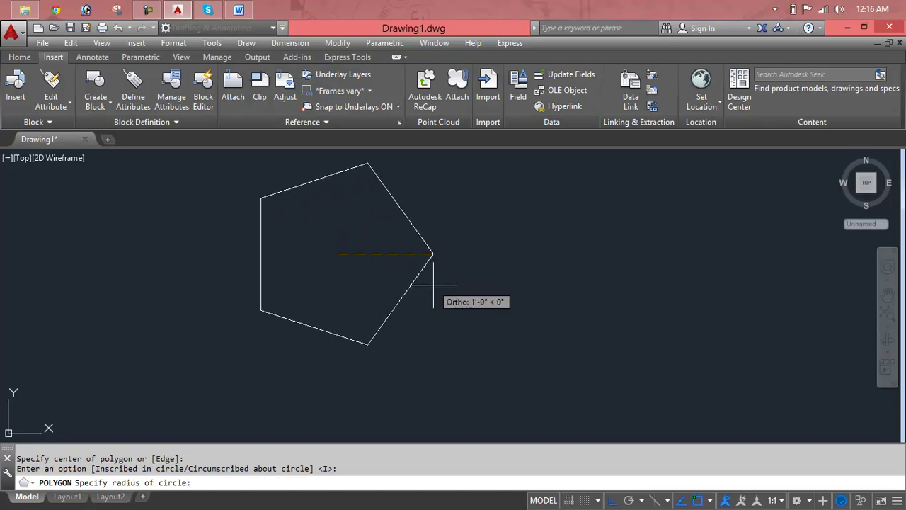
click(456, 298)
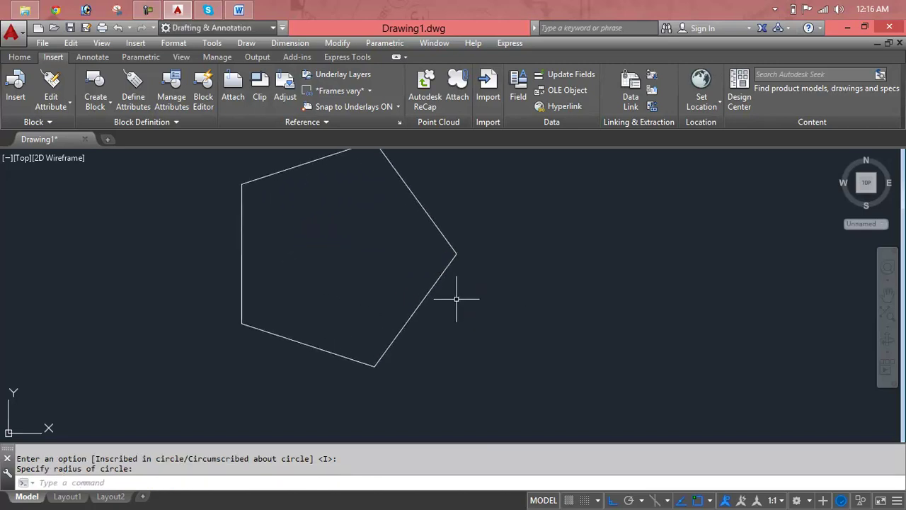
middle_drag(457, 299, 466, 345)
key(Escape)
key(Escape)
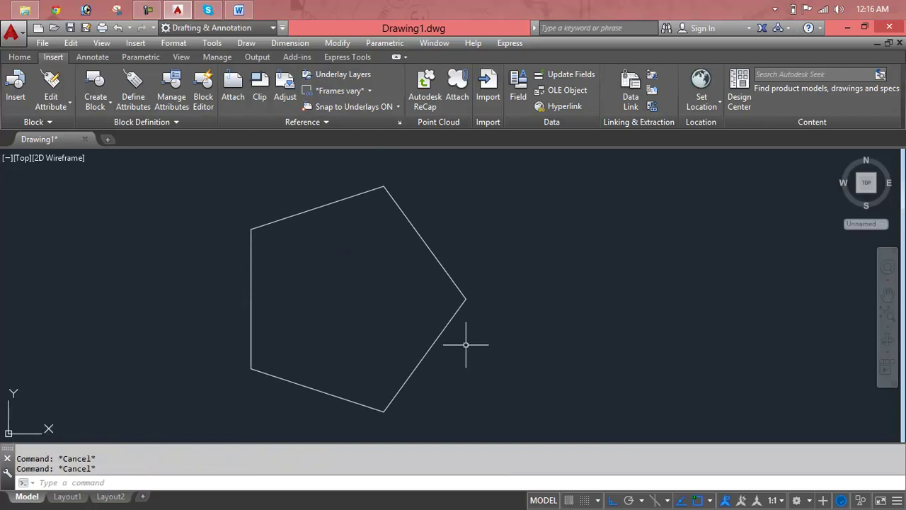
- Draw a polyline star joining the pentagon's five corners into a pentagram
text(PO)
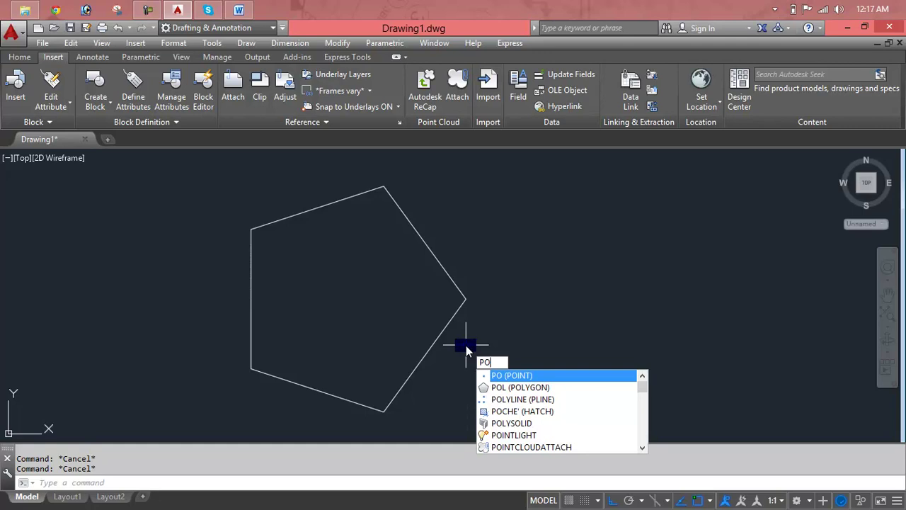
key(Down)
key(Down)
key(Return)
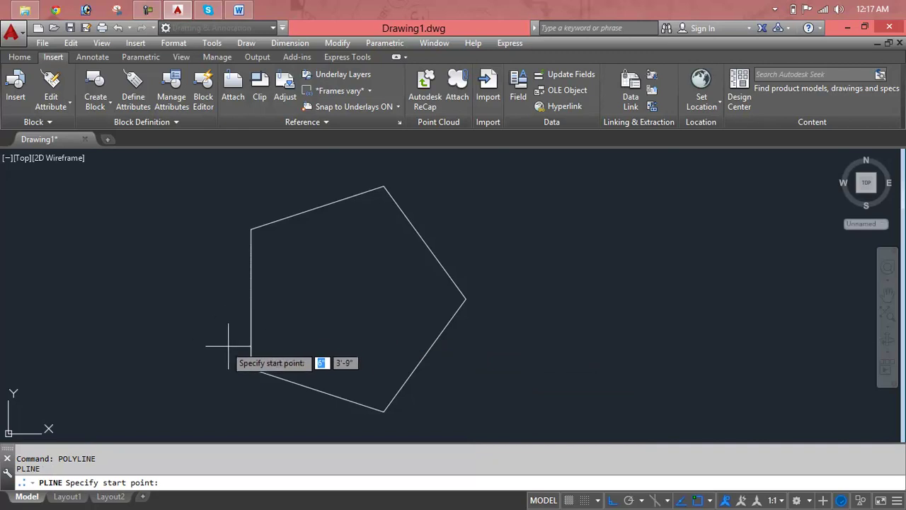
click(251, 369)
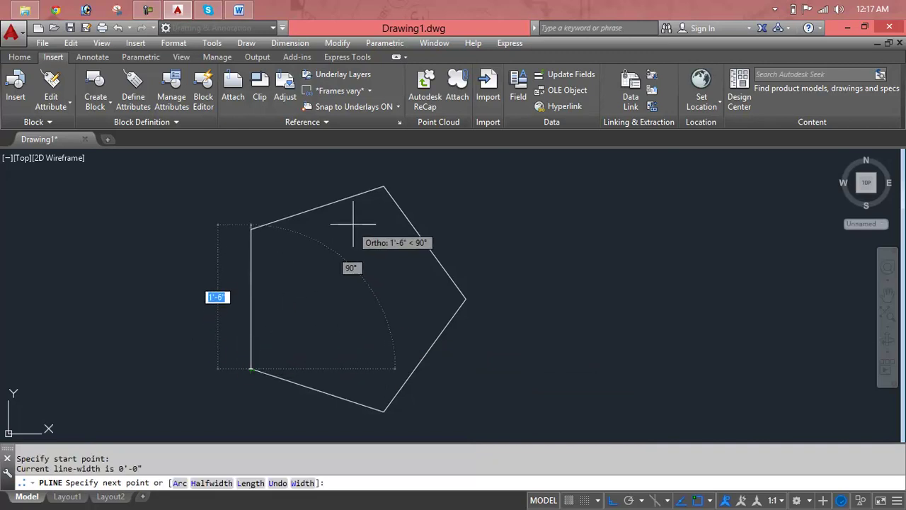
click(384, 188)
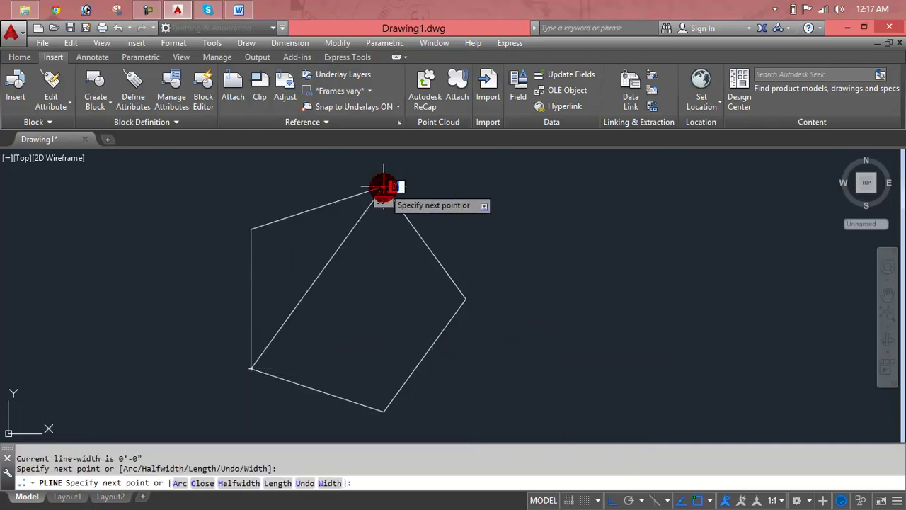
click(384, 412)
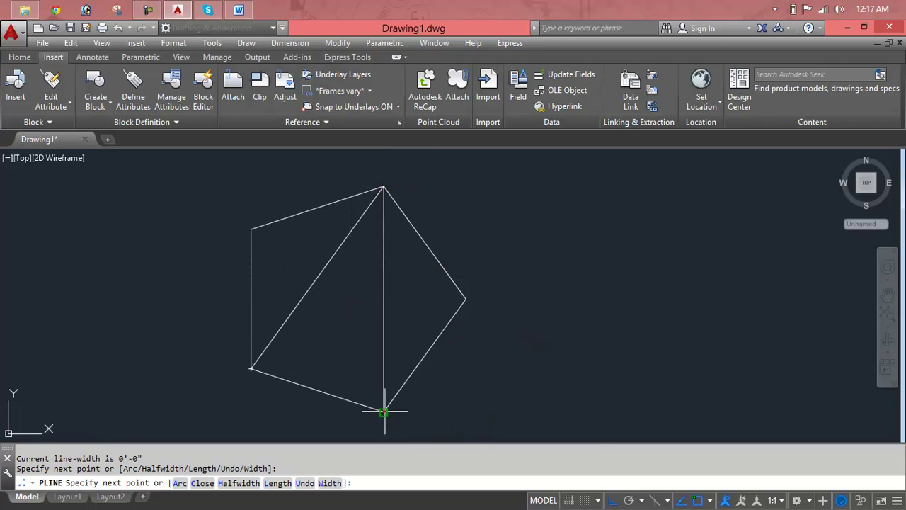
click(251, 229)
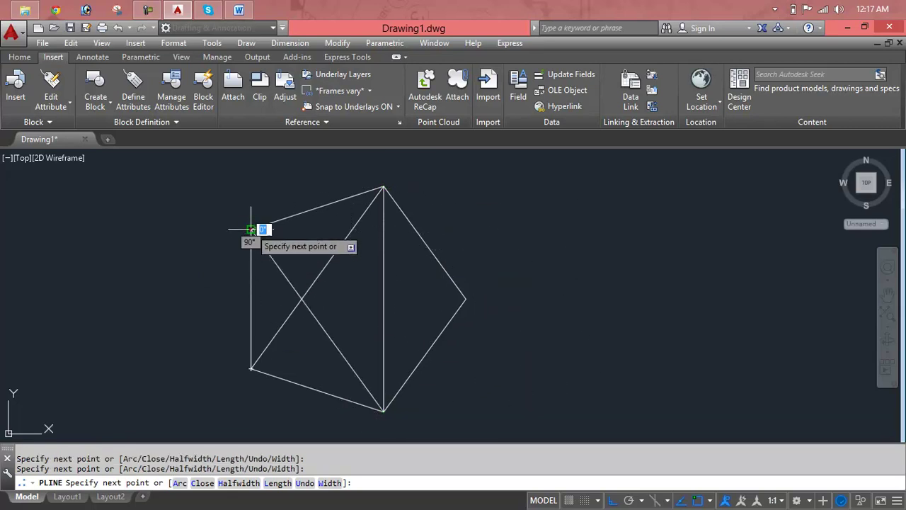
click(466, 299)
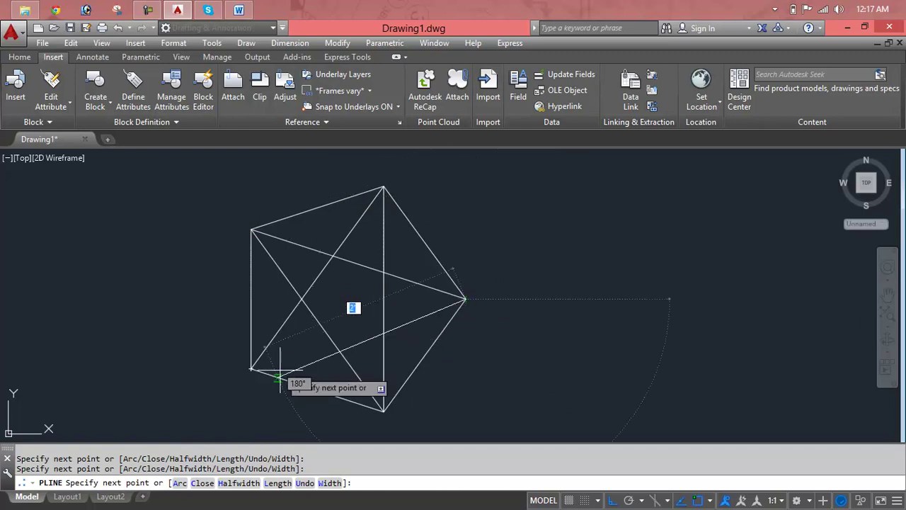
click(251, 369)
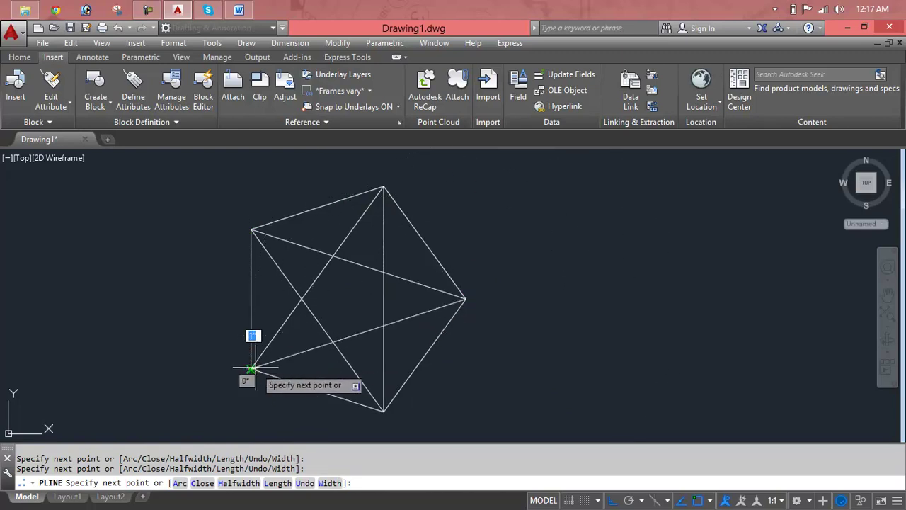
key(Escape)
click(451, 275)
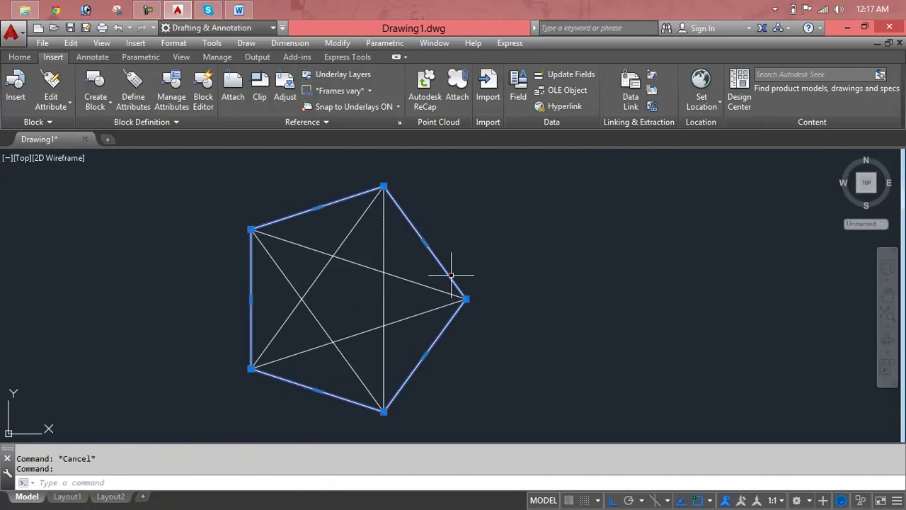
- Erase the pentagon and trim the star's first inner crossing lines
key(Delete)
text(tr)
key(Return)
key(Return)
click(372, 263)
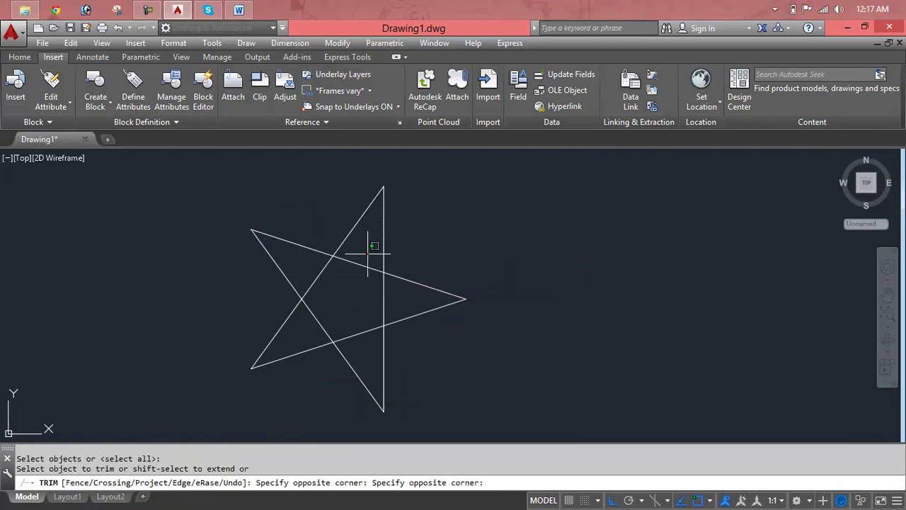
click(358, 287)
click(355, 296)
click(325, 310)
- Trim the remaining inner lines, leaving a clean five-pointed star outline
click(331, 309)
click(363, 333)
click(349, 304)
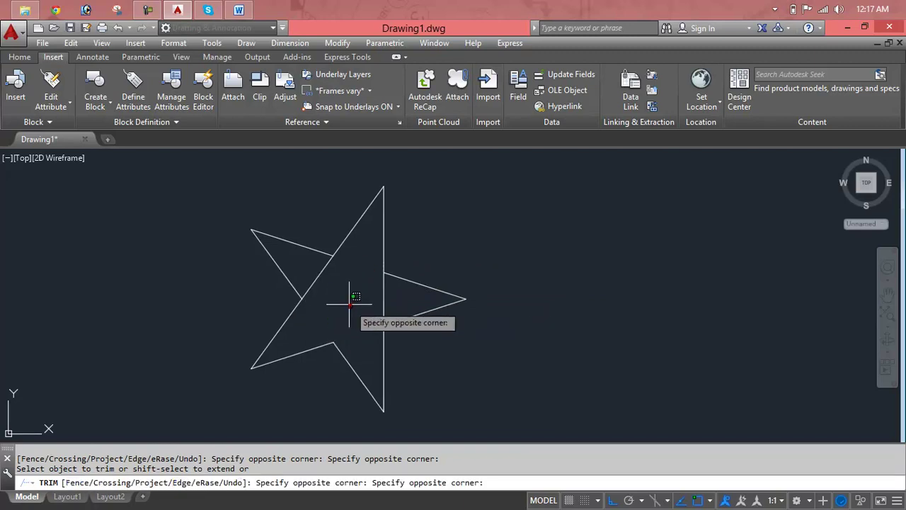
click(309, 270)
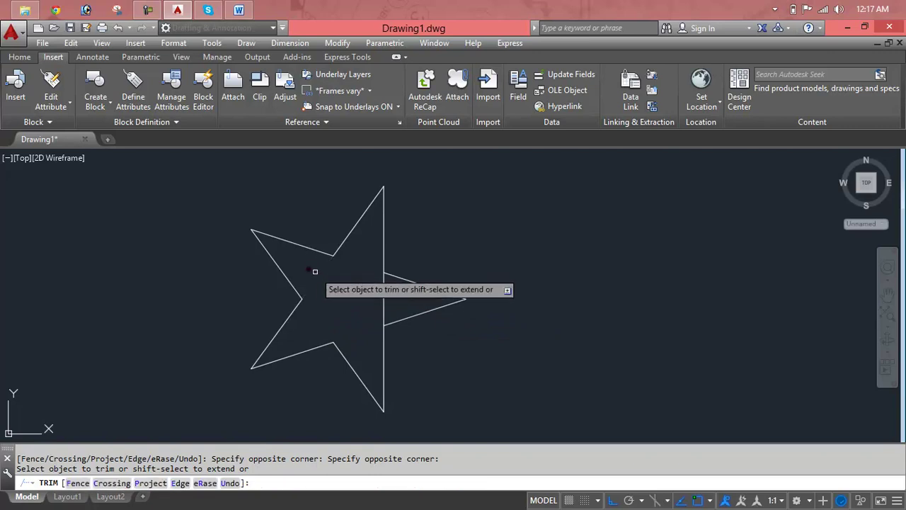
click(351, 282)
click(400, 299)
key(Escape)
key(Escape)
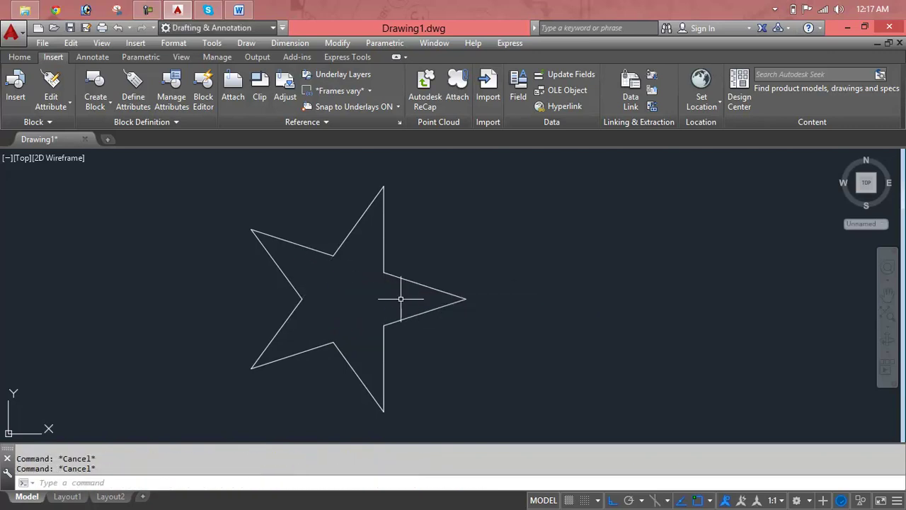
- Define block 'abc' from the star's six lines, based at its inner left corner
scroll(400, 299, down, 2)
scroll(478, 302, down, 2)
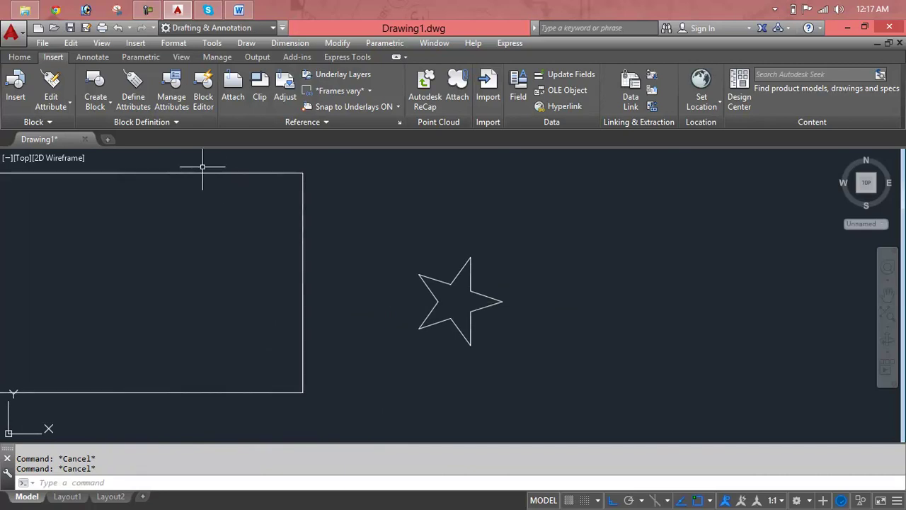
text(b)
key(Return)
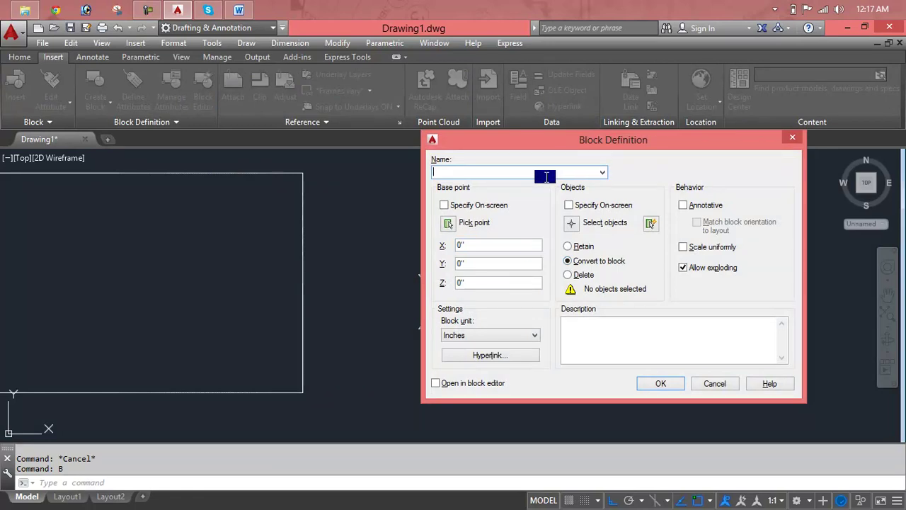
text(abc)
click(577, 223)
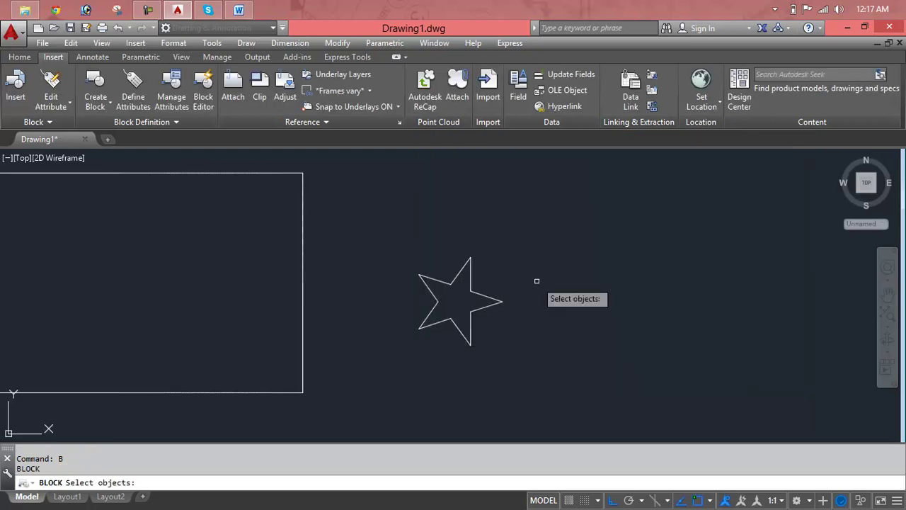
click(603, 235)
click(386, 371)
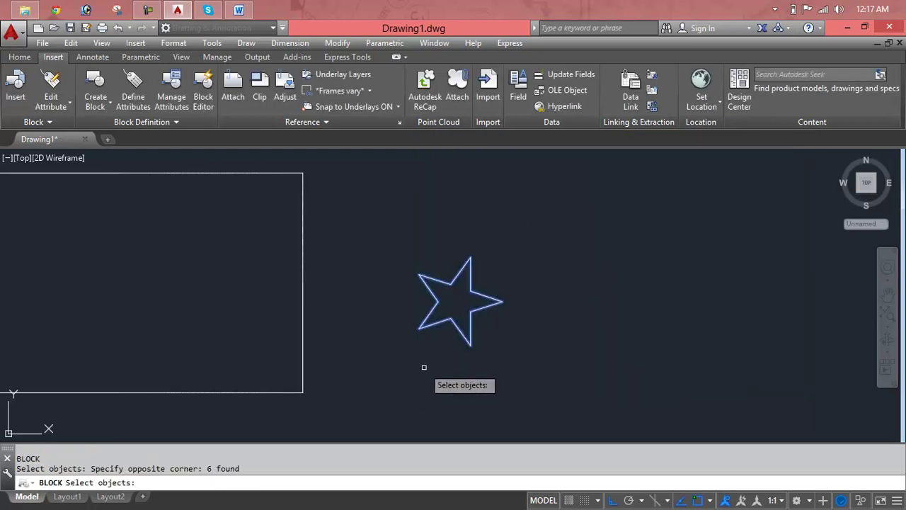
key(Return)
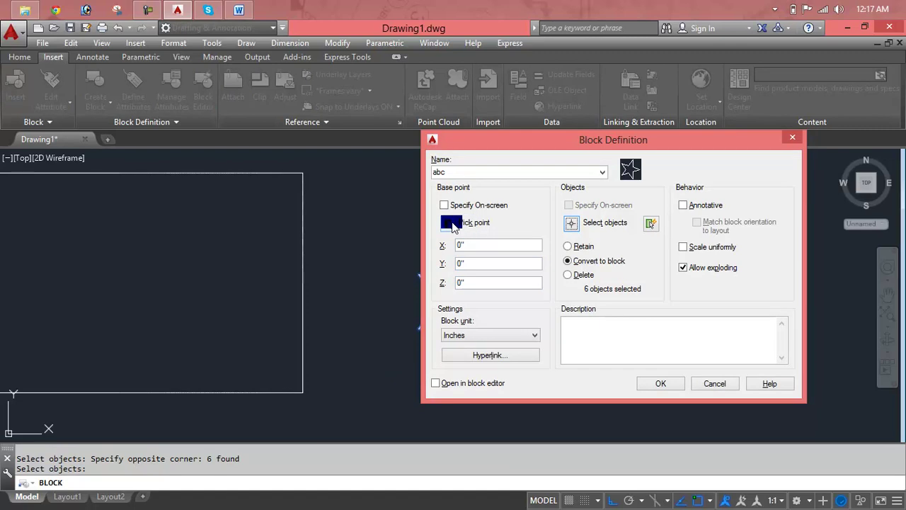
click(453, 223)
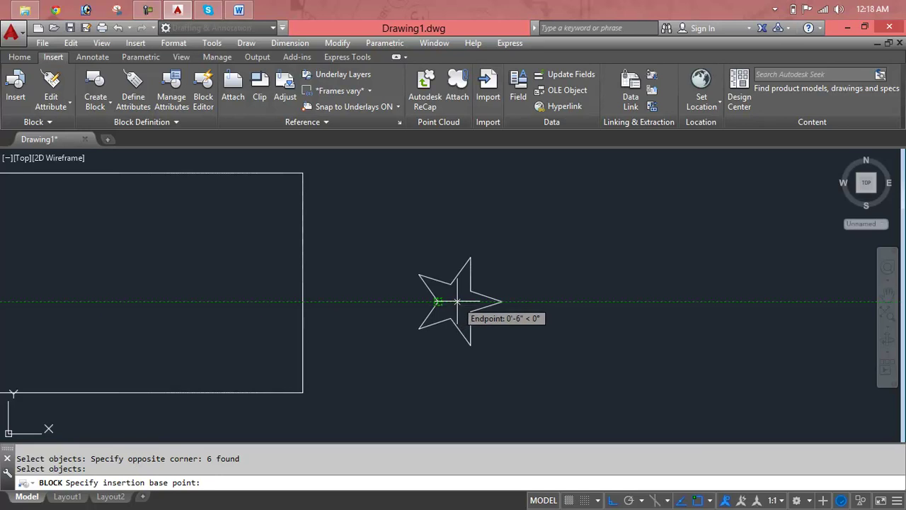
click(456, 302)
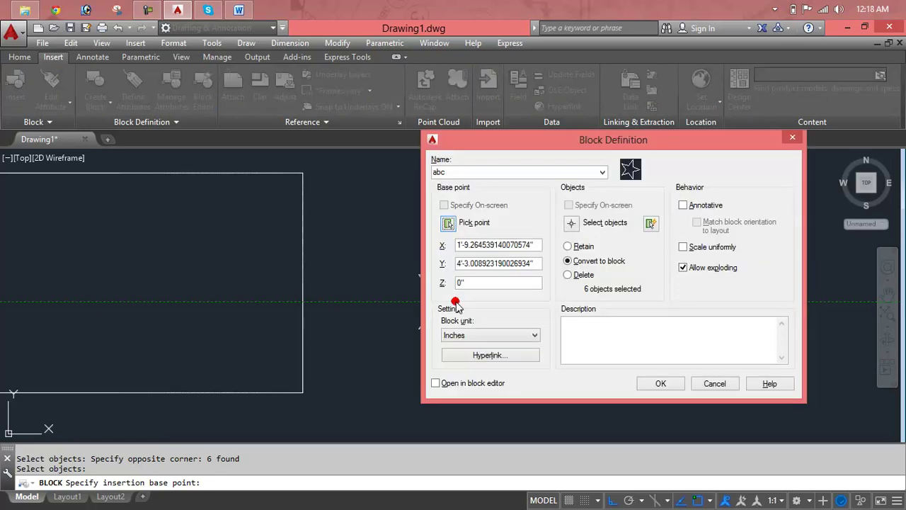
click(657, 386)
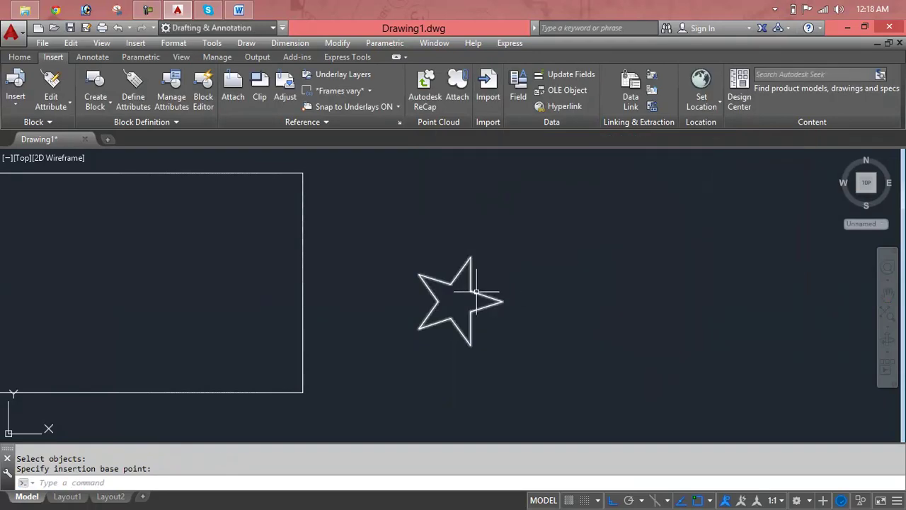
click(476, 288)
- Erase the loose star block from the drawing
key(Escape)
scroll(565, 318, down, 3)
middle_drag(571, 314, 661, 299)
click(651, 271)
click(589, 336)
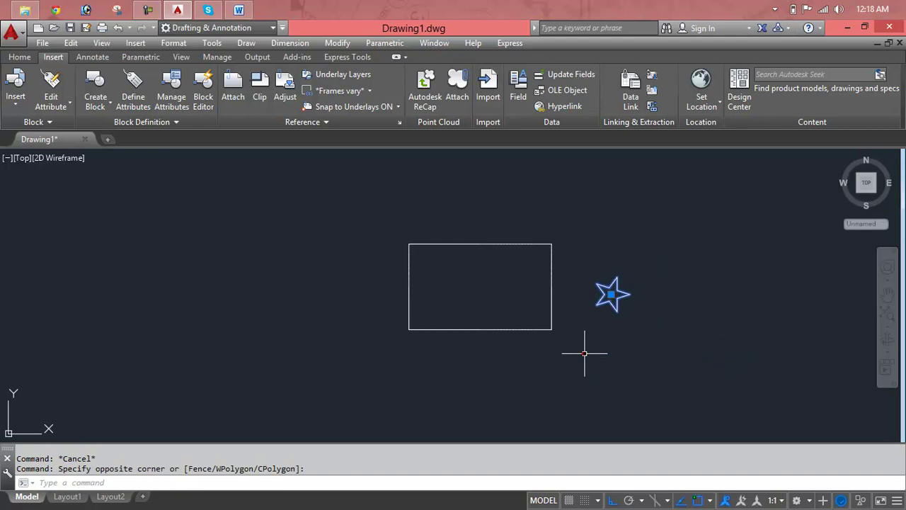
key(Delete)
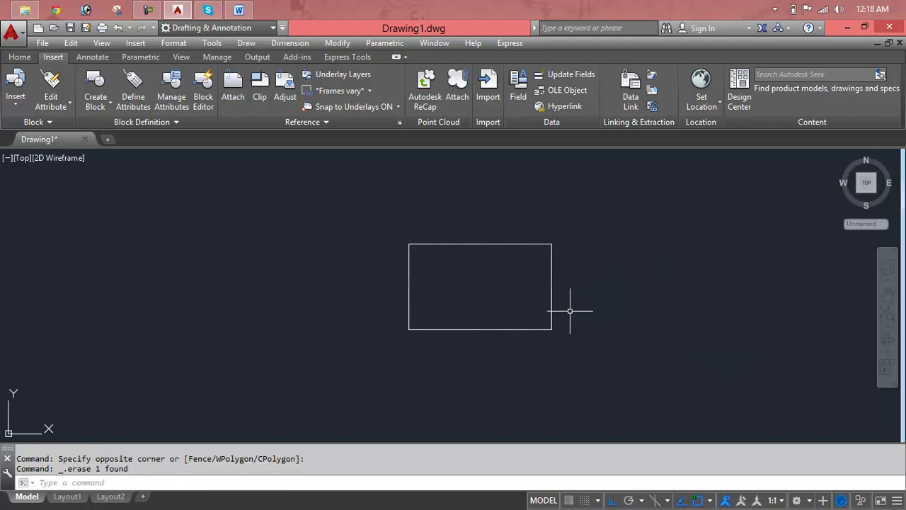
key(Escape)
key(Escape)
- Widen the rectangle by grip-stretching its right edge to the right
click(552, 305)
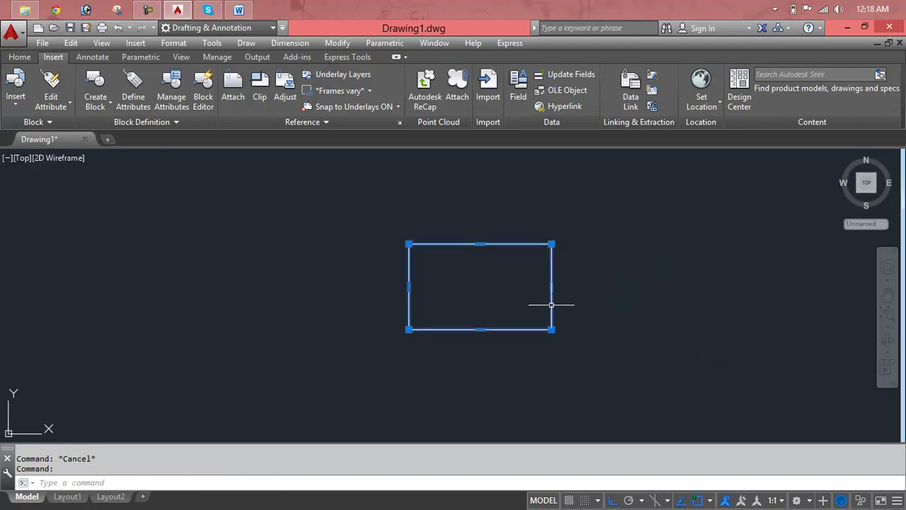
click(552, 287)
click(694, 287)
middle_drag(648, 309, 516, 331)
key(Escape)
key(Escape)
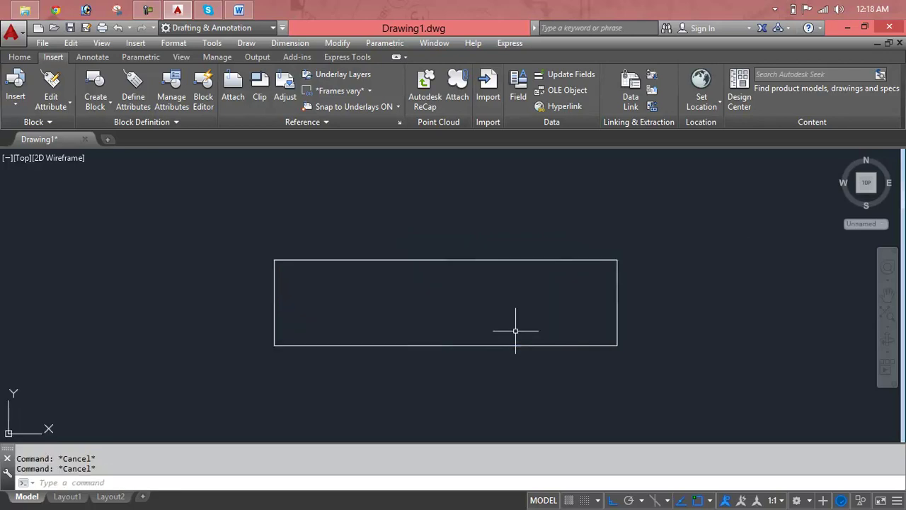
- Divide the rectangle into 12 parts with aligned abc star blocks using DIV
text(DIV)
key(Return)
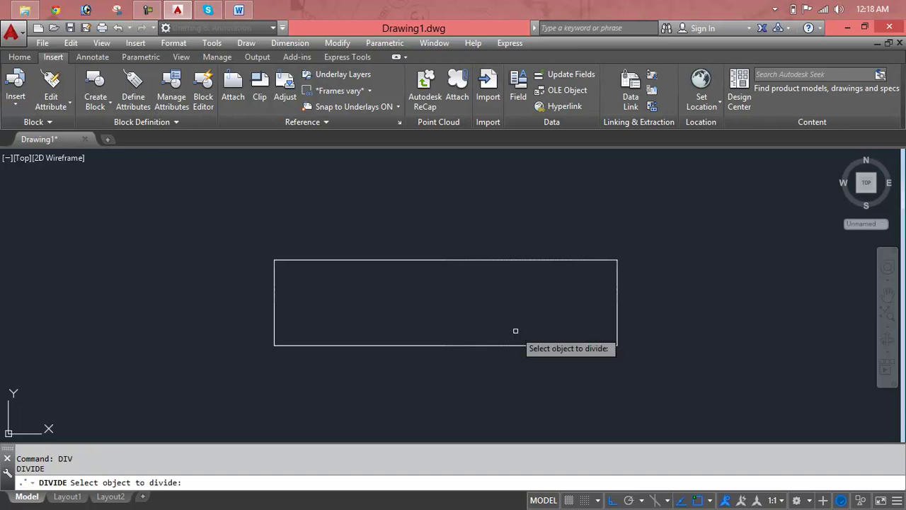
click(556, 260)
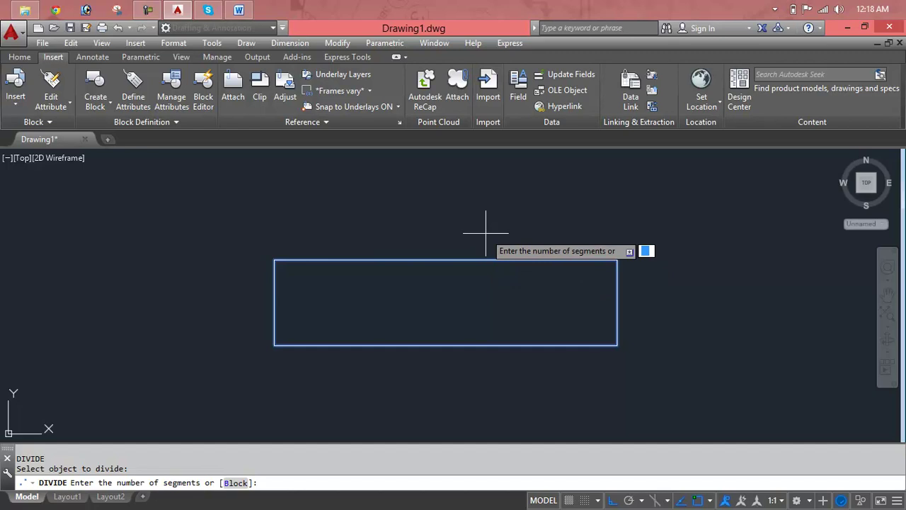
text(b)
key(Return)
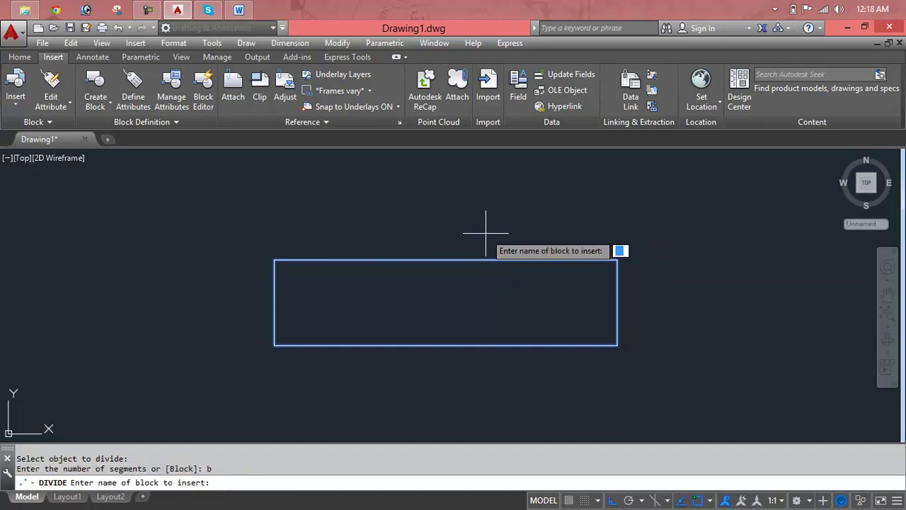
text(abc)
key(Return)
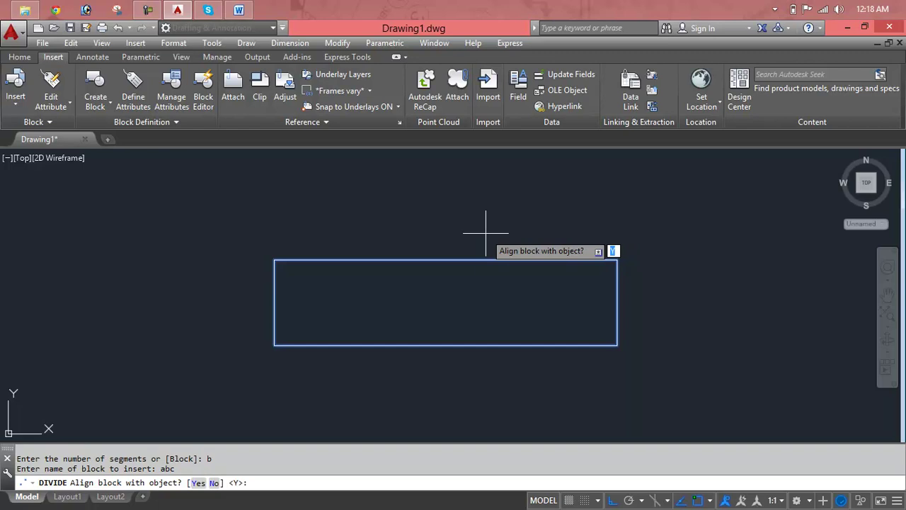
key(Return)
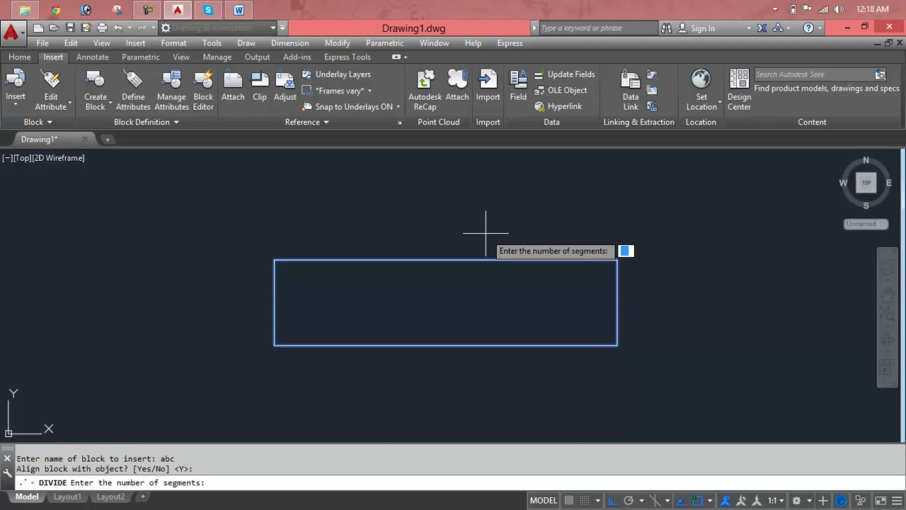
text(12)
key(Return)
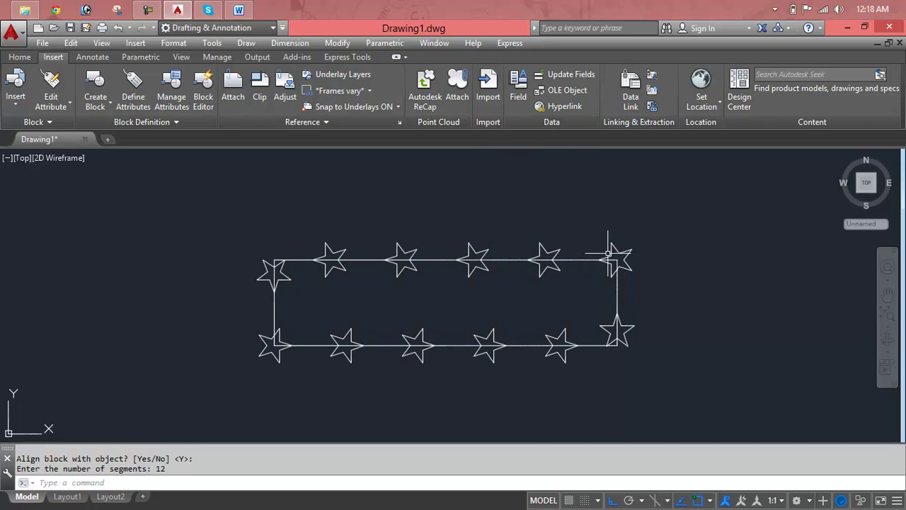
- Review the star-lined rectangle, then undo to remove the 12 abc blocks
scroll(614, 255, down, 3)
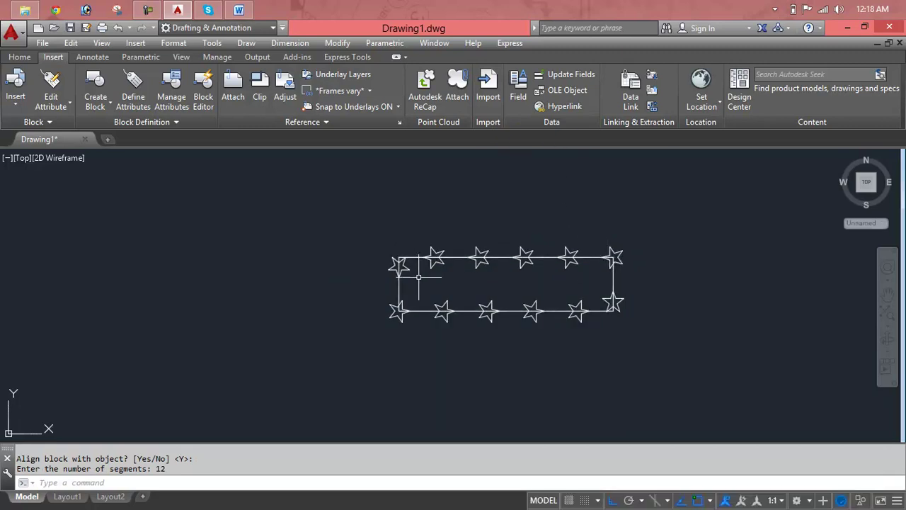
scroll(398, 258, up, 3)
scroll(407, 269, up, 4)
scroll(407, 269, down, 5)
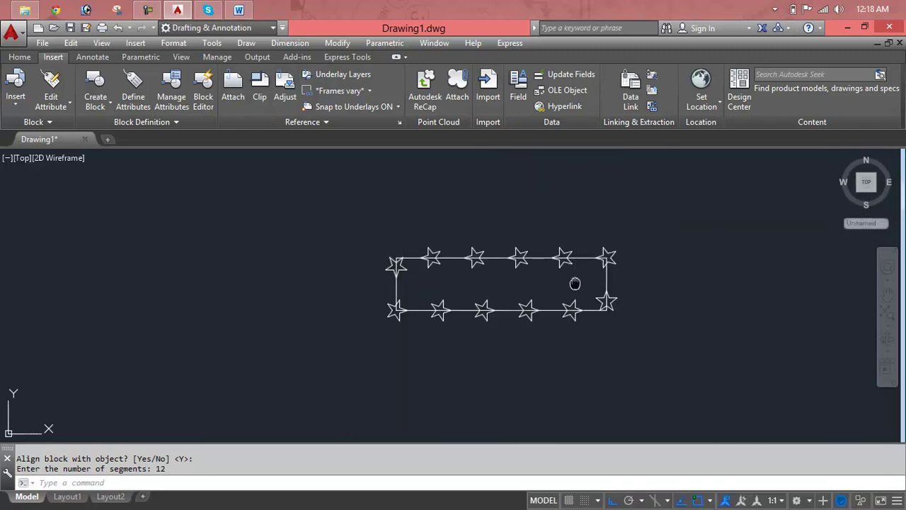
middle_drag(577, 283, 489, 272)
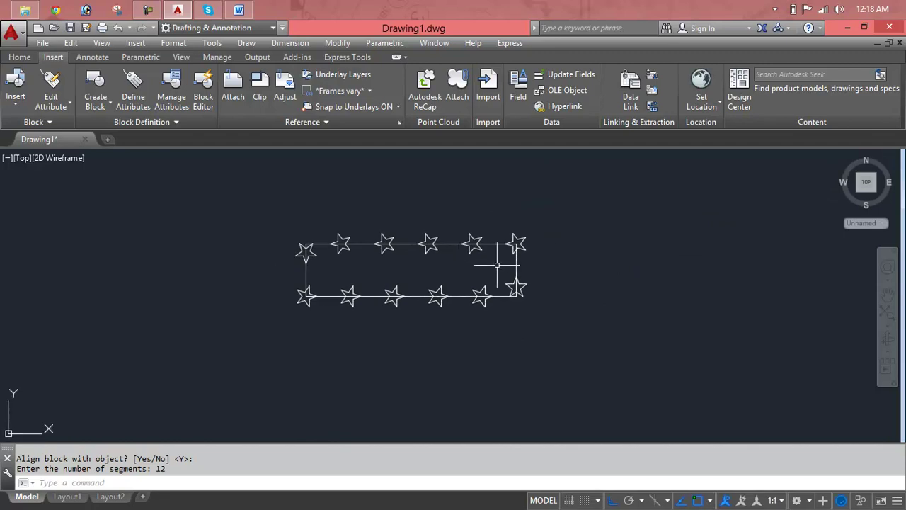
key(ctrl+z)
key(ctrl+z)
key(Escape)
key(Escape)
- Run DIV on the rectangle with 5 segments to place dividing point markers
mouse_move(544, 243)
middle_down()
mouse_move(482, 206)
mouse_move(526, 253)
mouse_move(514, 203)
middle_up()
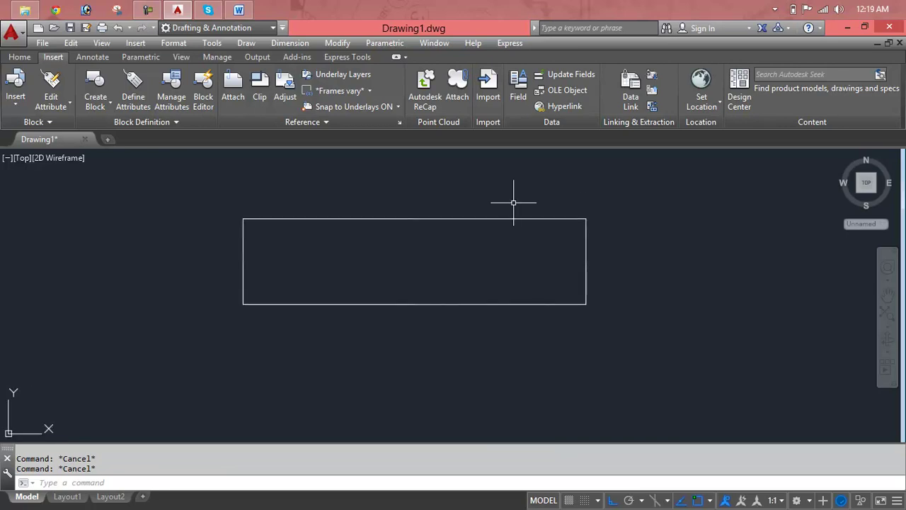
text(MI)
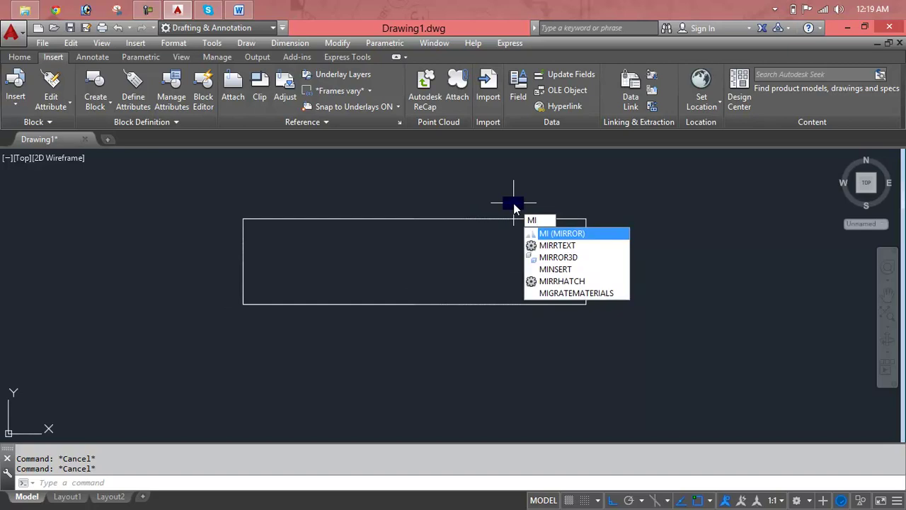
key(BackSpace)
key(BackSpace)
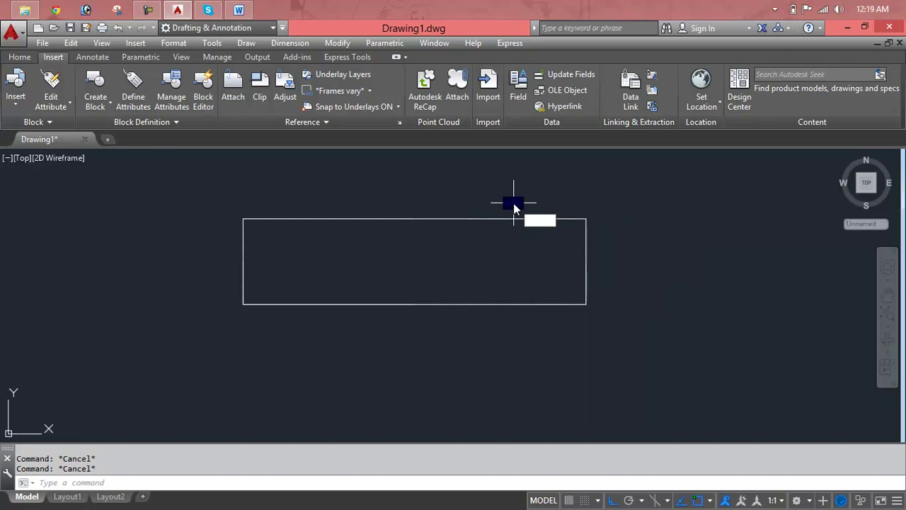
text(DIV)
key(Return)
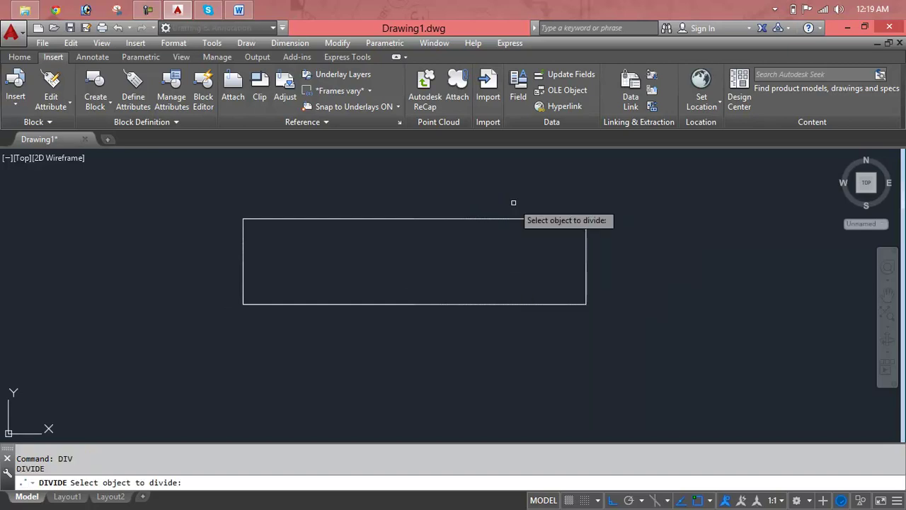
click(500, 220)
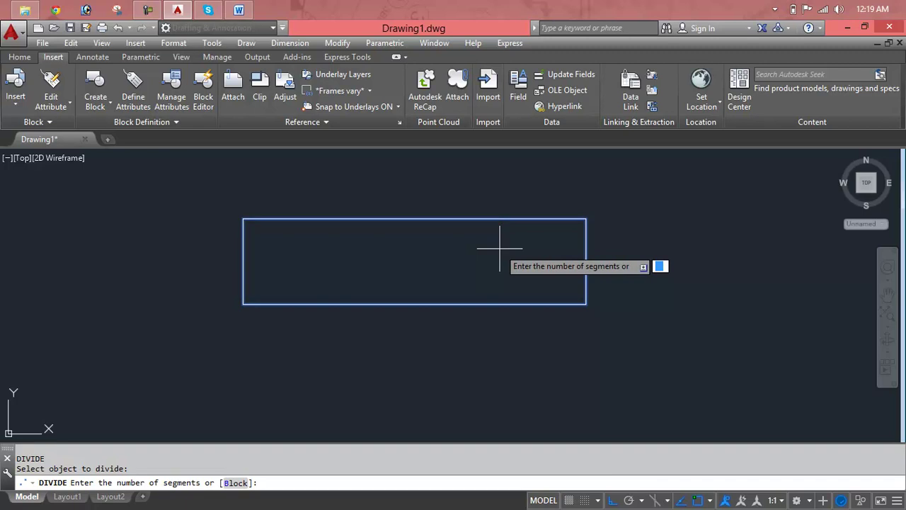
text(5)
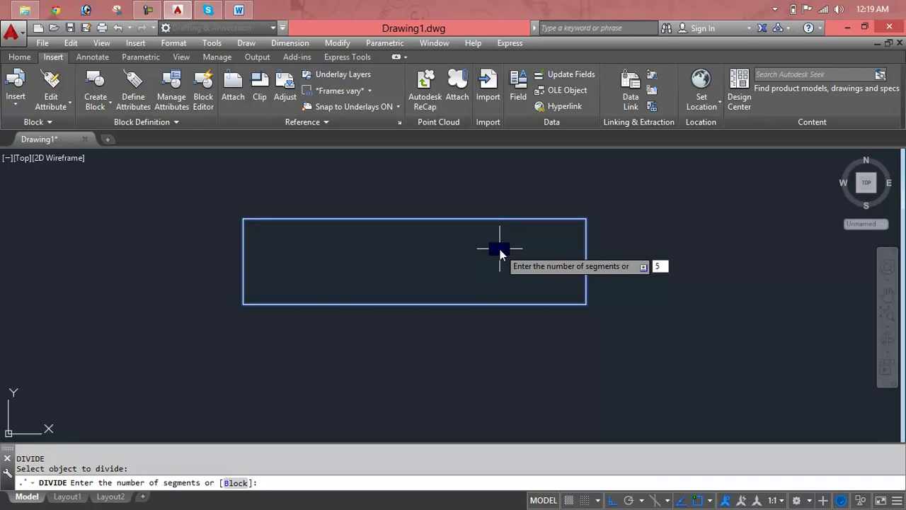
key(Return)
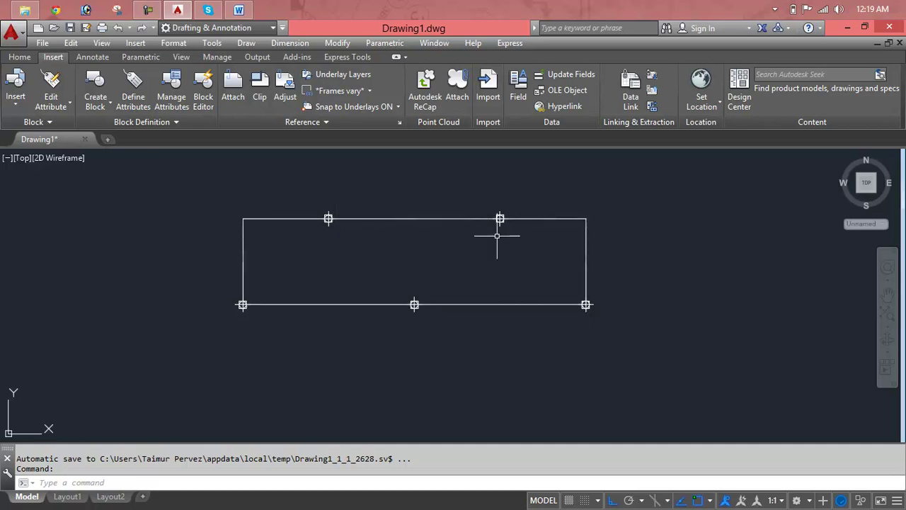
key(Escape)
key(Escape)
key(Escape)
text(di)
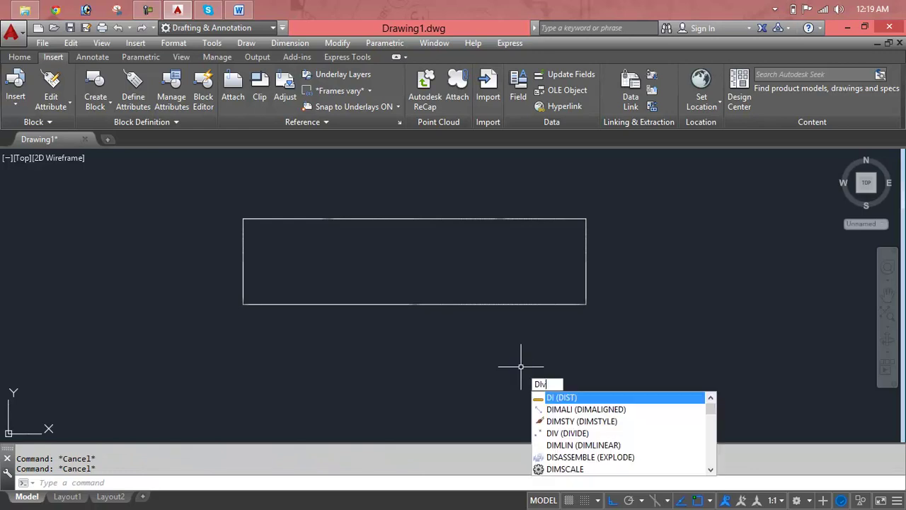
text(v)
key(Return)
click(542, 304)
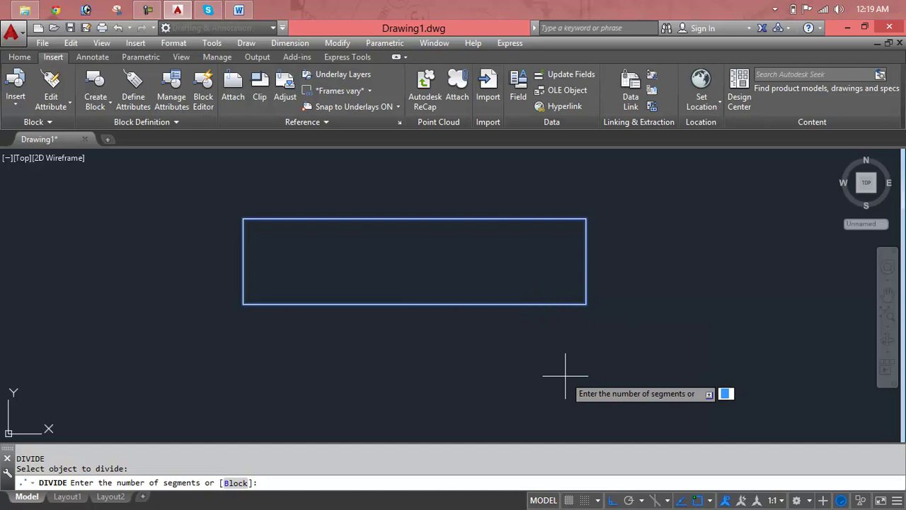
text(b)
key(Return)
text(abc)
key(Return)
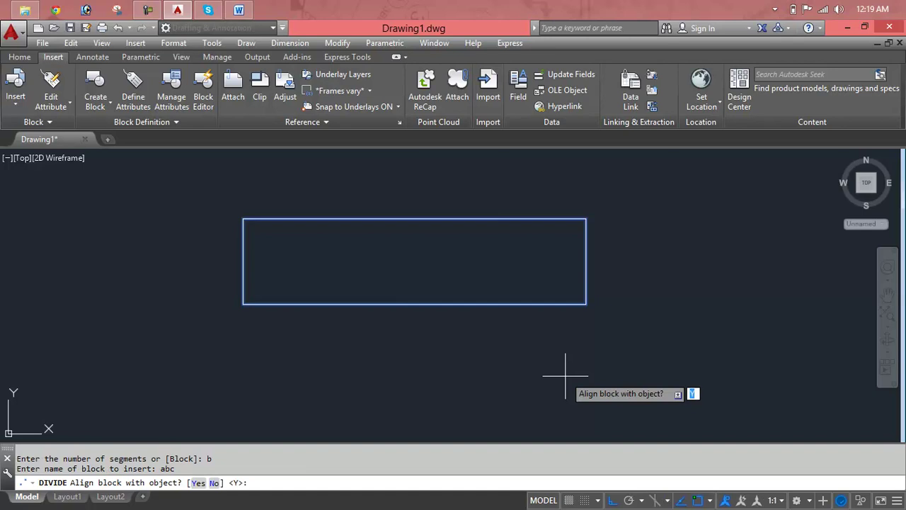
text(n)
key(Return)
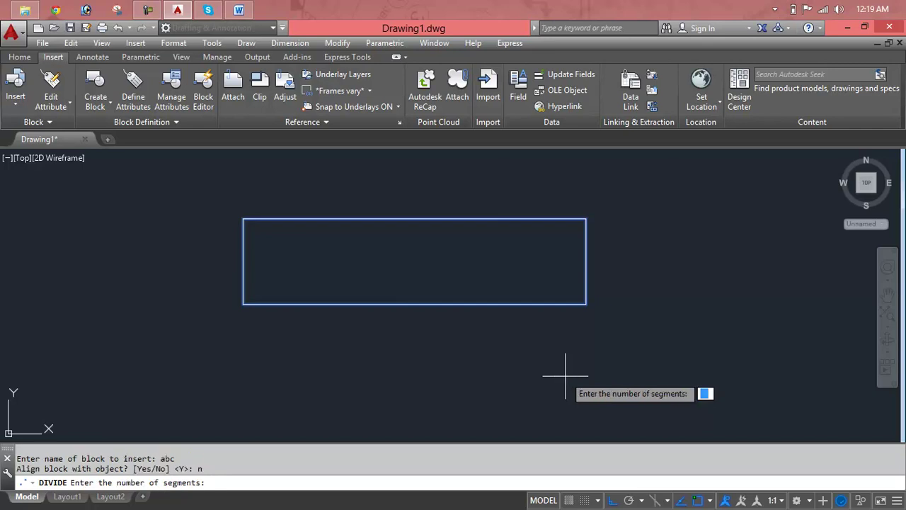
text(6)
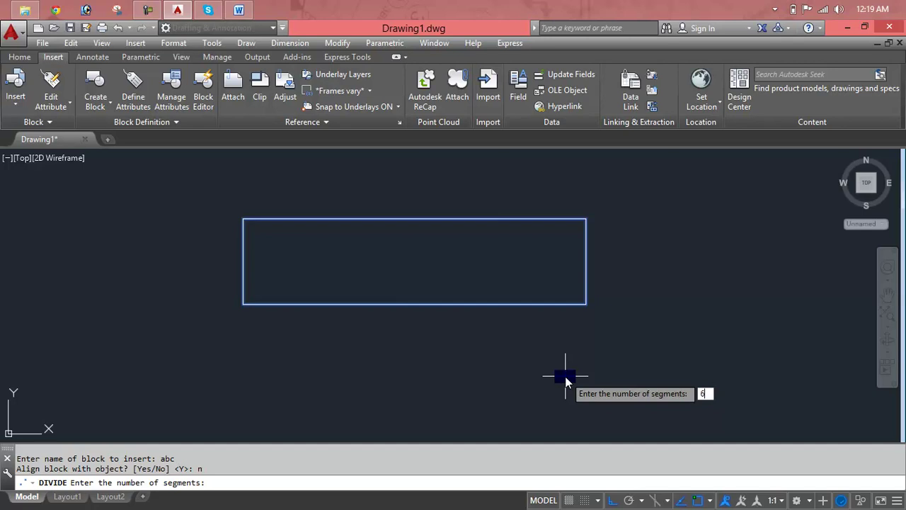
key(Return)
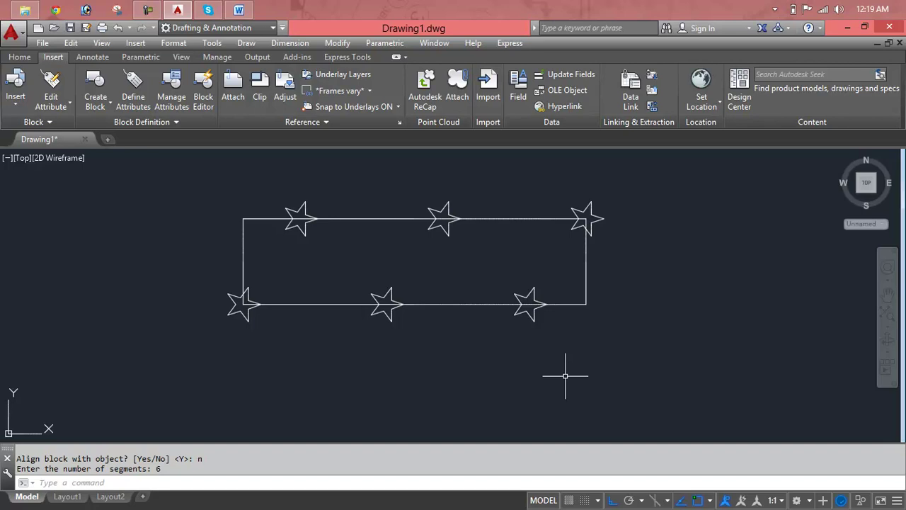
key(ctrl+z)
key(Escape)
key(Escape)
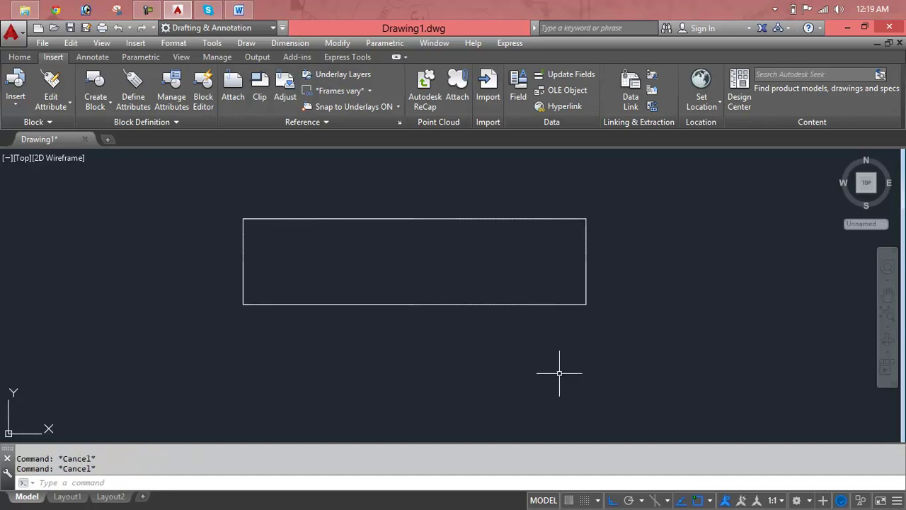
- Use MEASURE (ME) with a 2' length to place point markers around the rectangle
text(MI)
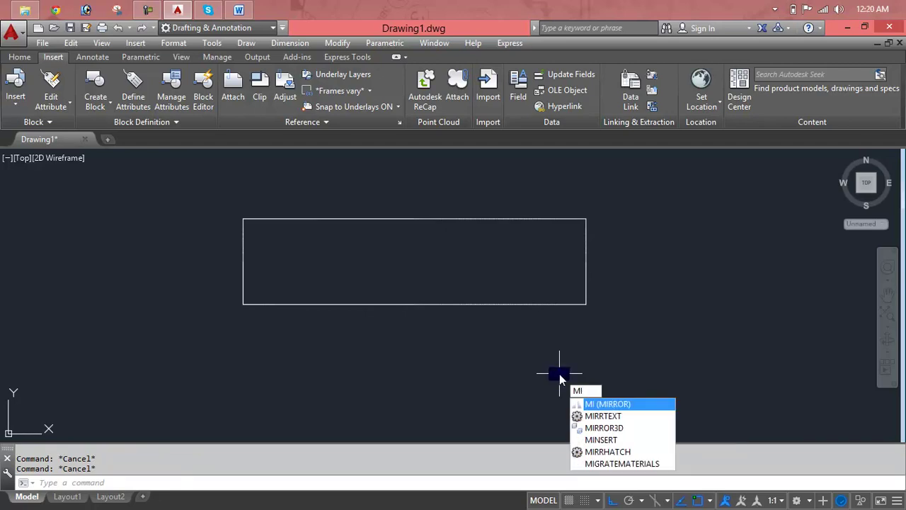
text(s)
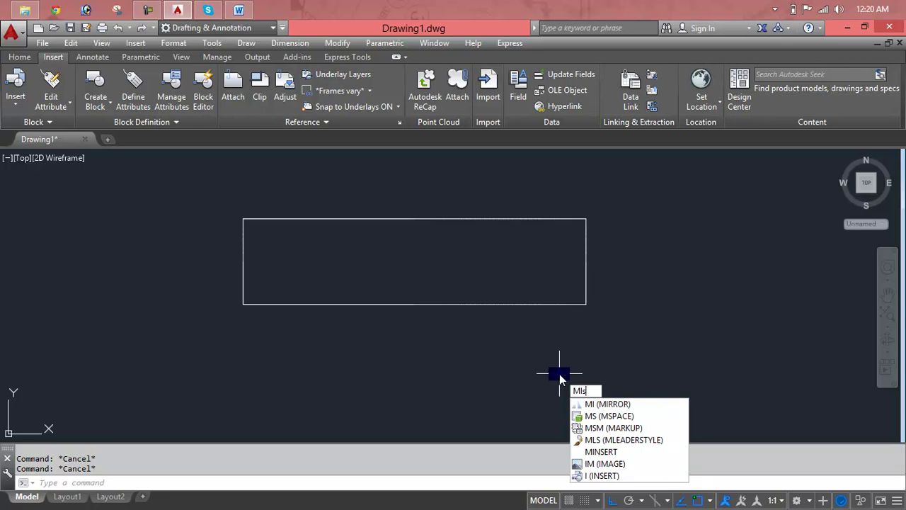
key(BackSpace)
key(BackSpace)
key(BackSpace)
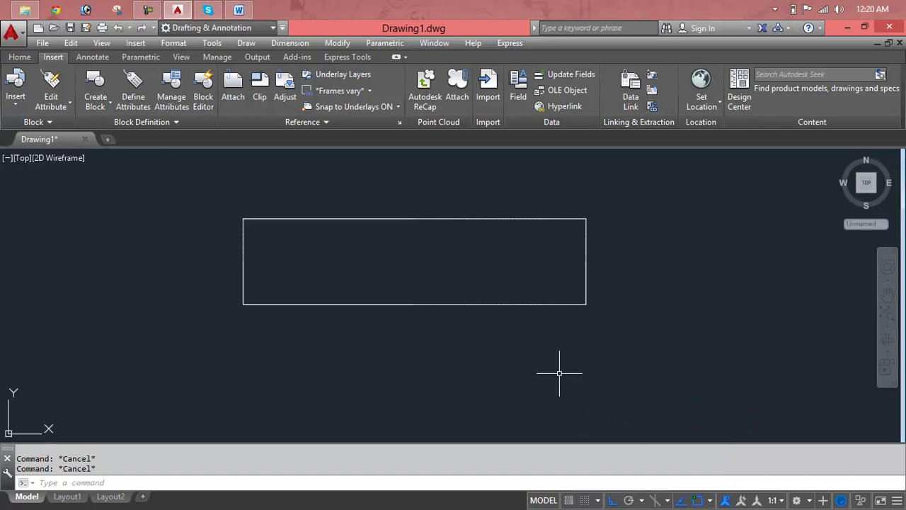
text(ME)
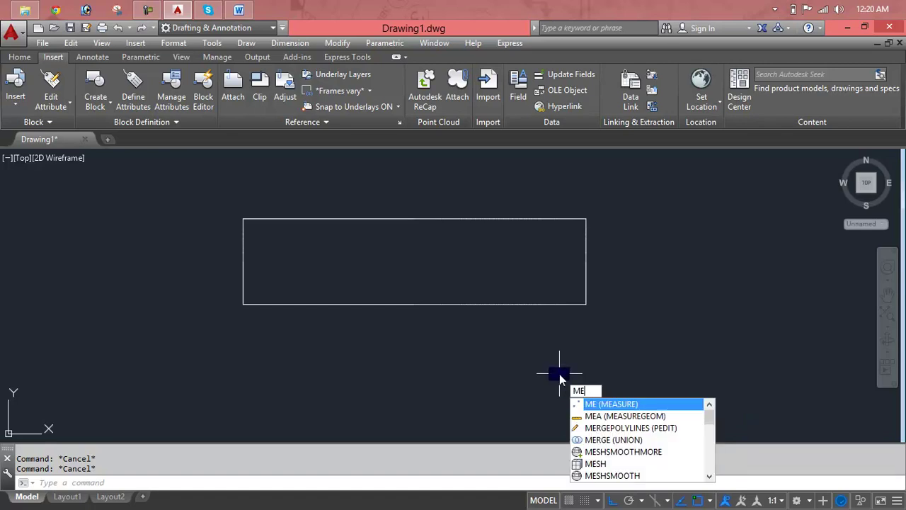
key(Return)
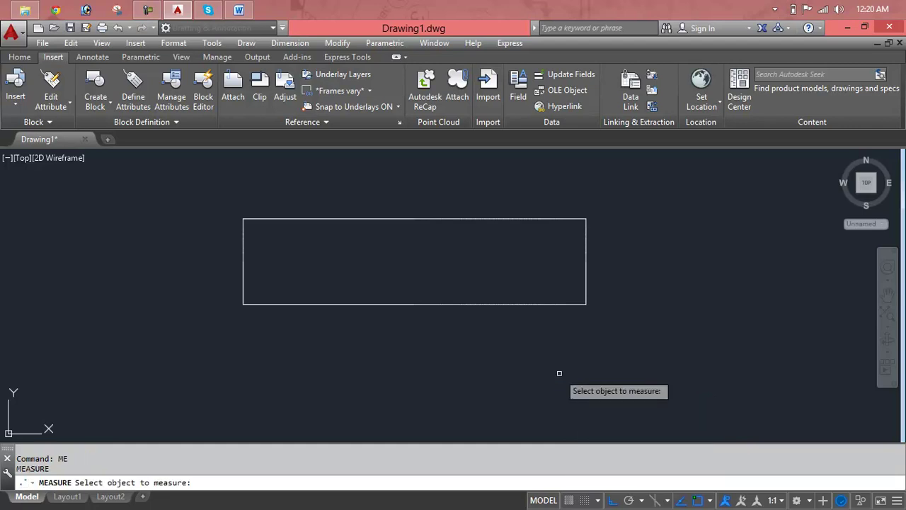
click(436, 303)
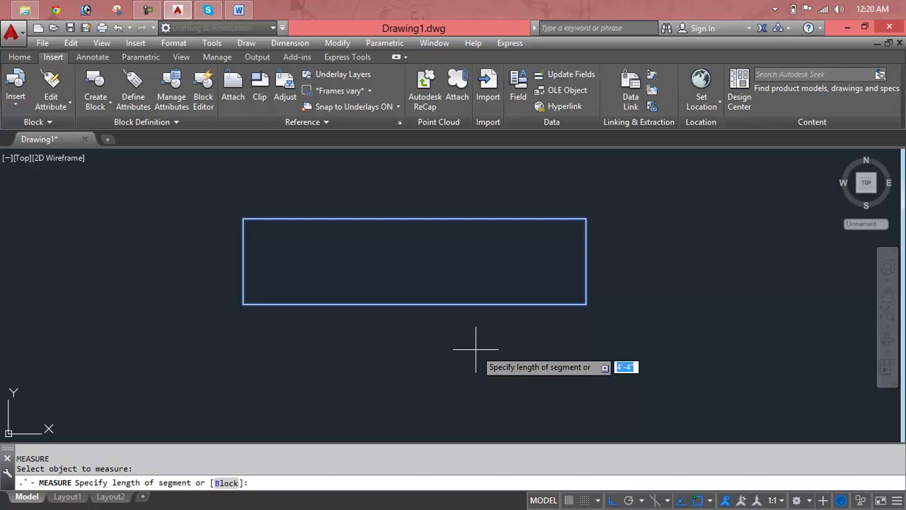
text(2)
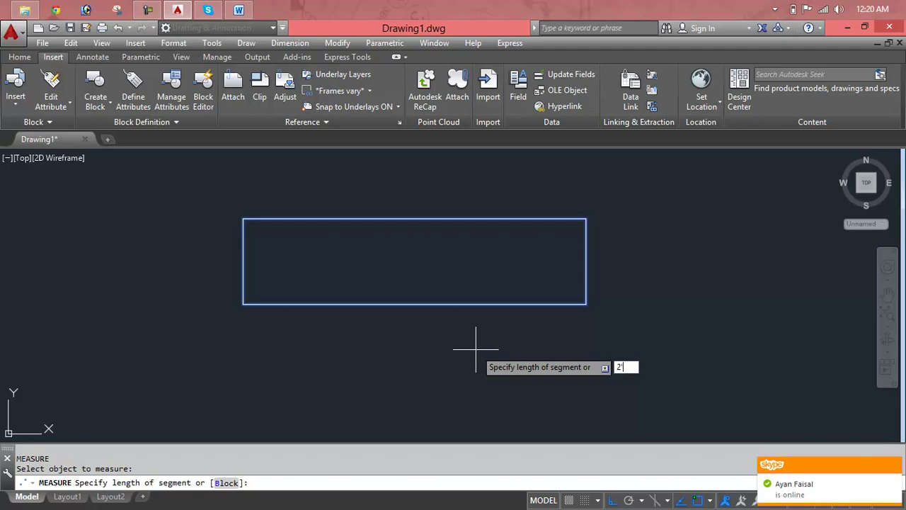
key(Return)
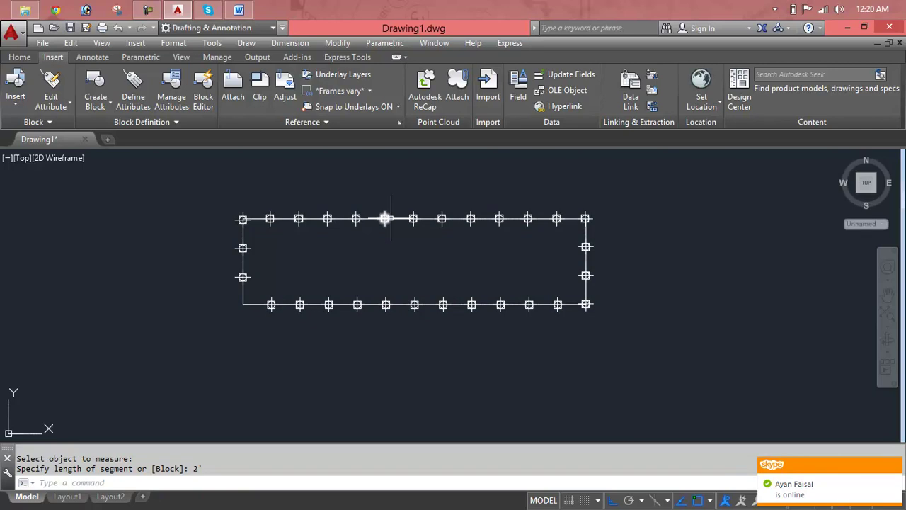
scroll(391, 218, up, 10)
middle_drag(391, 218, 363, 279)
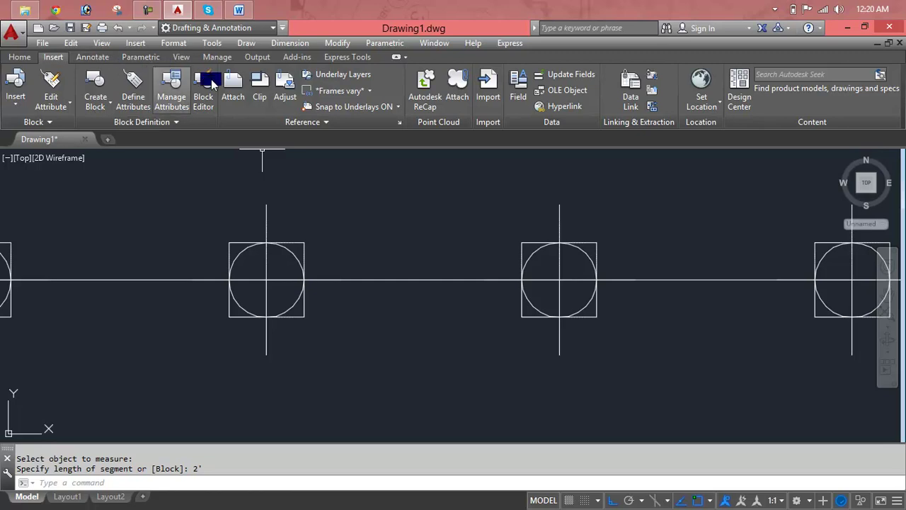
- Dimension the spacing between two adjacent point markers, which reads 24.0000
click(92, 57)
click(141, 57)
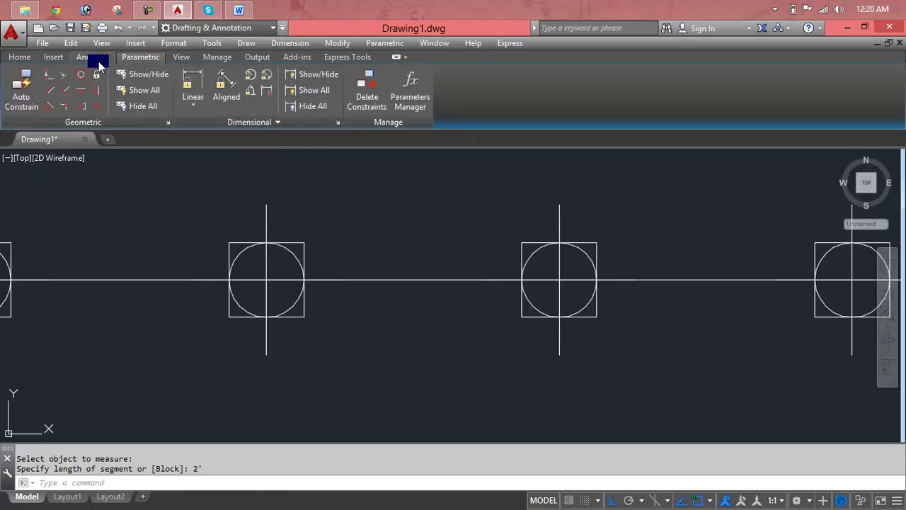
click(97, 59)
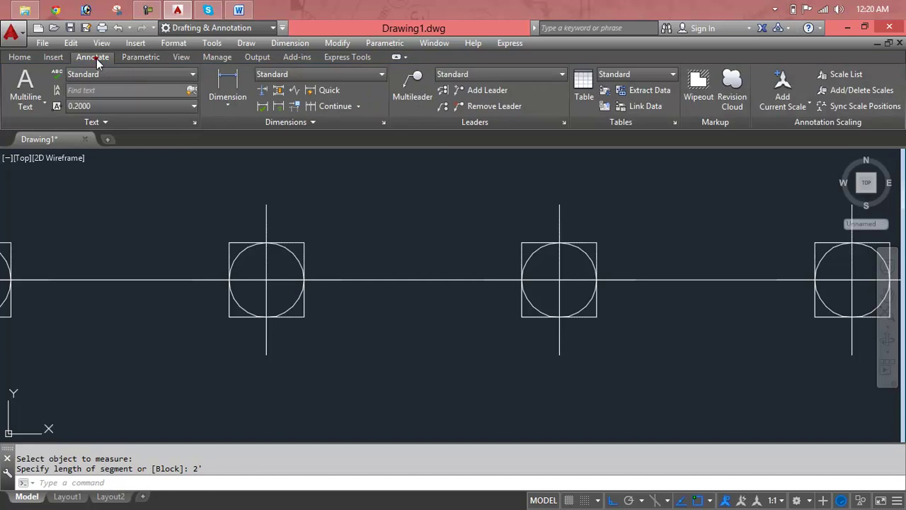
click(222, 89)
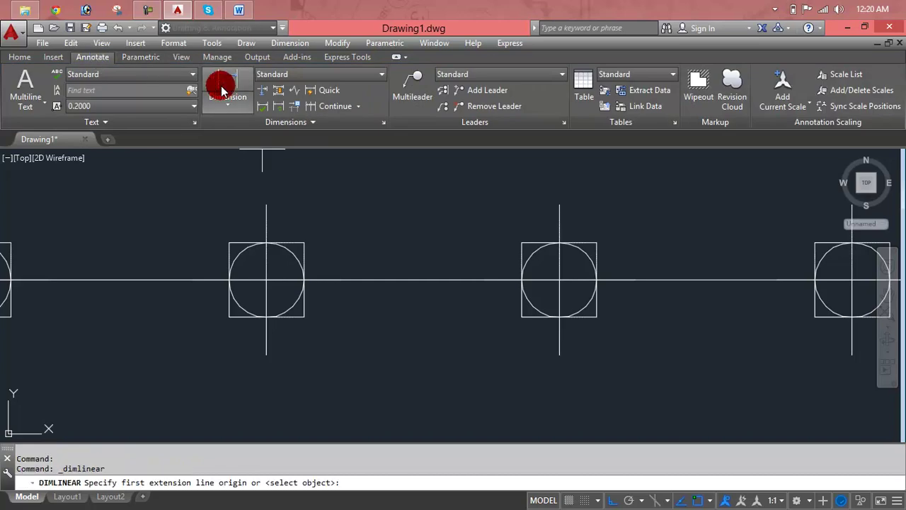
click(267, 280)
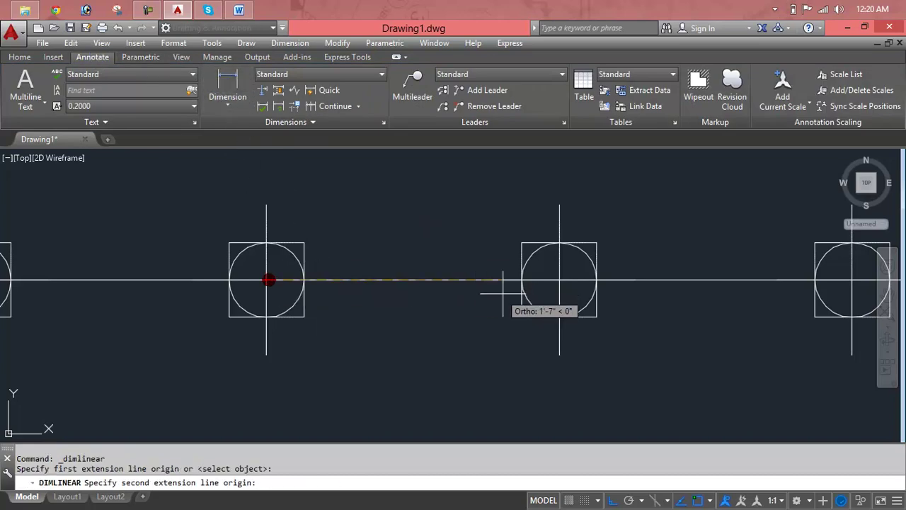
click(555, 279)
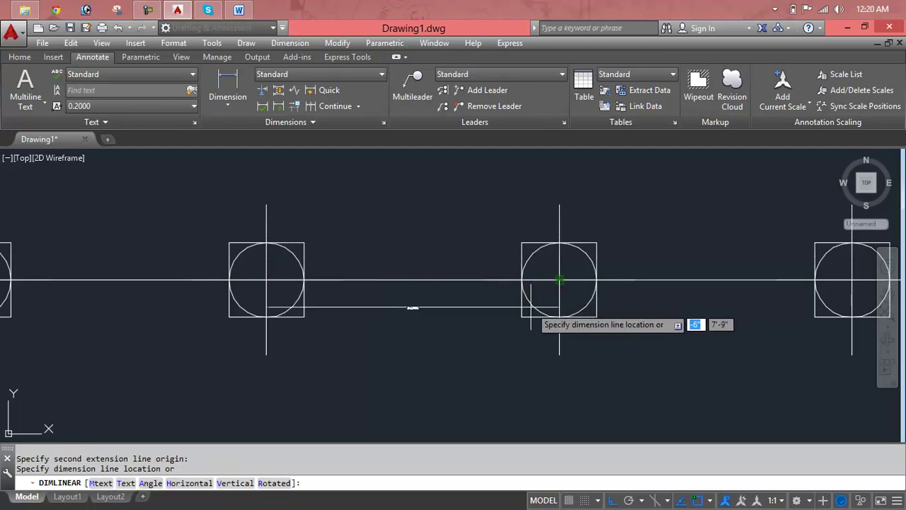
click(559, 280)
scroll(426, 298, up, 2)
scroll(383, 271, up, 4)
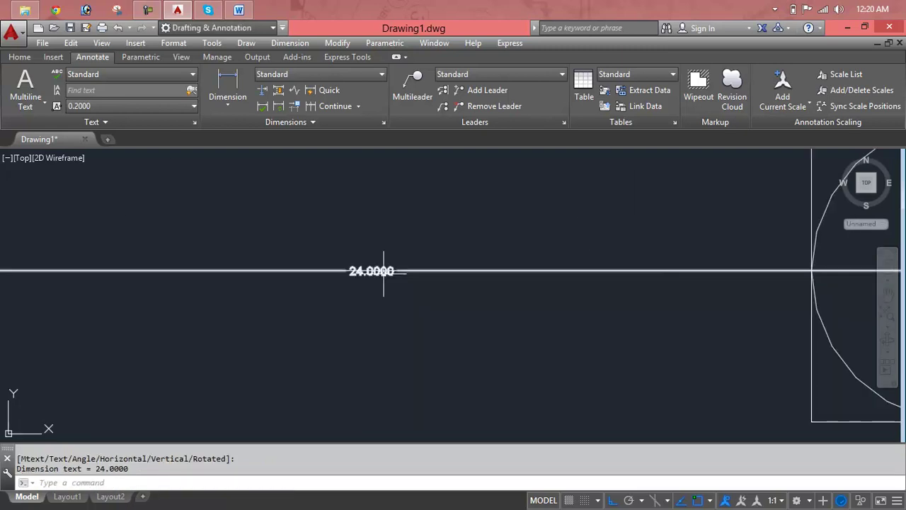
scroll(406, 255, up, 2)
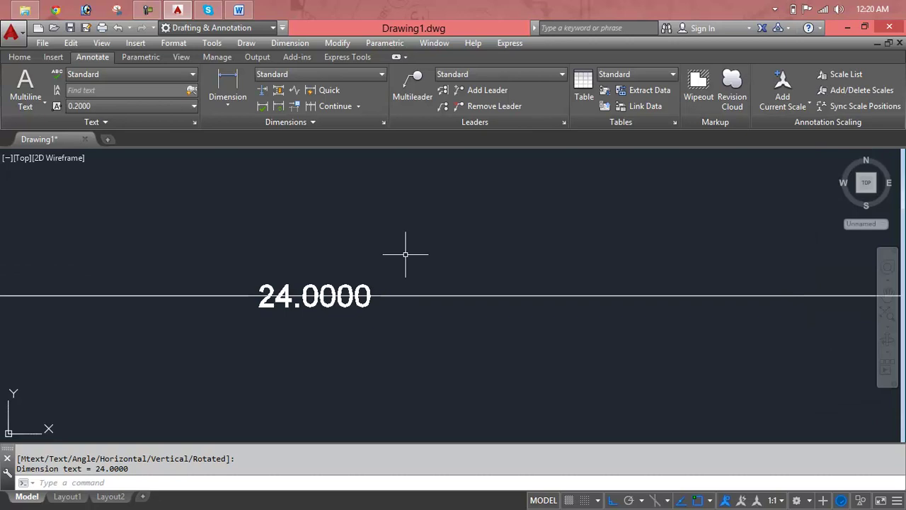
- Set the Standard dimension style's primary units to Engineering with 0'-0" precision
text(d)
key(Return)
click(591, 245)
click(424, 151)
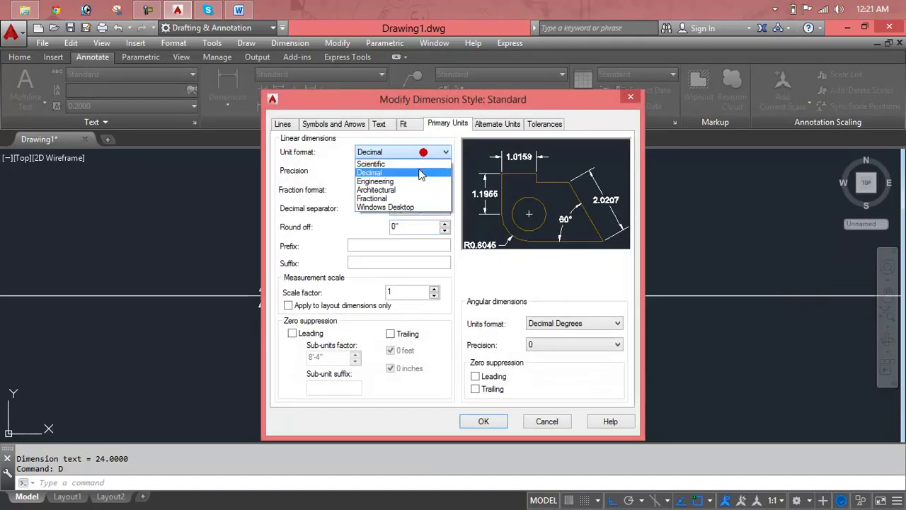
click(414, 182)
click(415, 170)
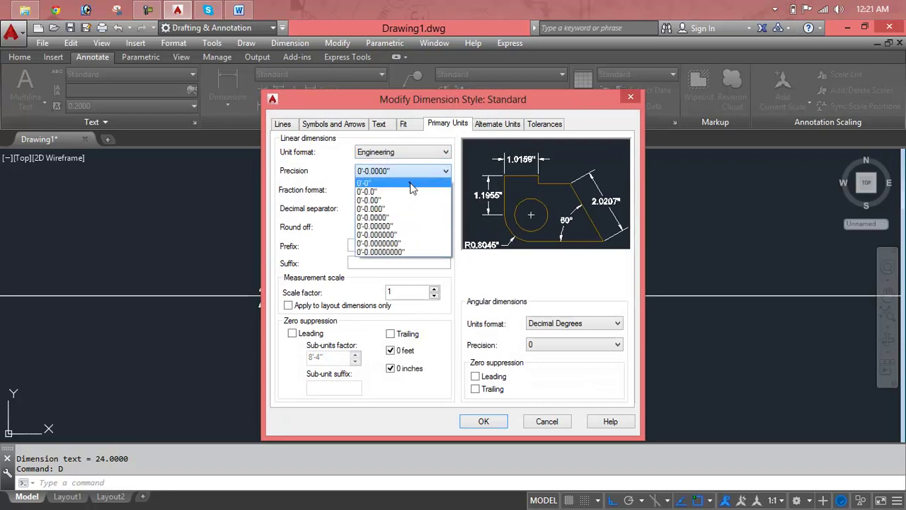
click(412, 184)
click(479, 422)
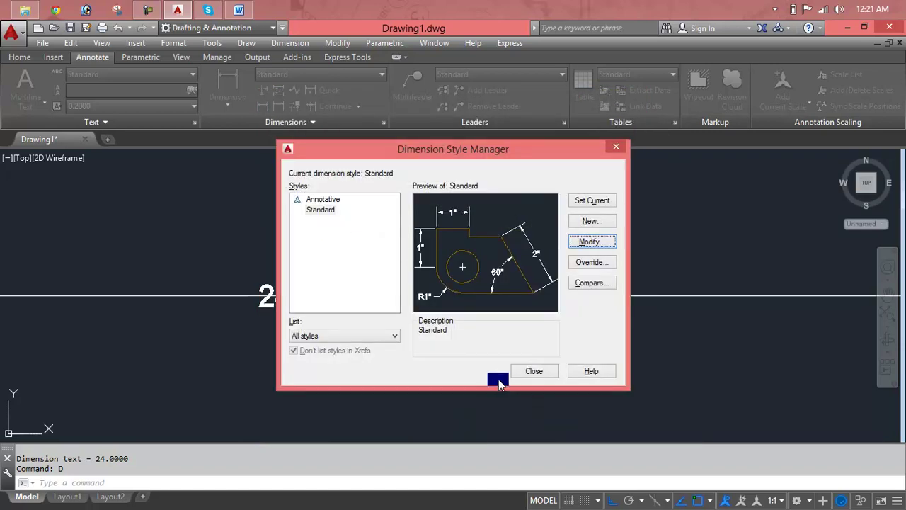
click(535, 370)
scroll(320, 303, down, 1)
scroll(311, 297, down, 3)
scroll(312, 297, down, 1)
mouse_move(22, 299)
middle_down()
mouse_move(73, 324)
mouse_move(0, 336)
middle_up()
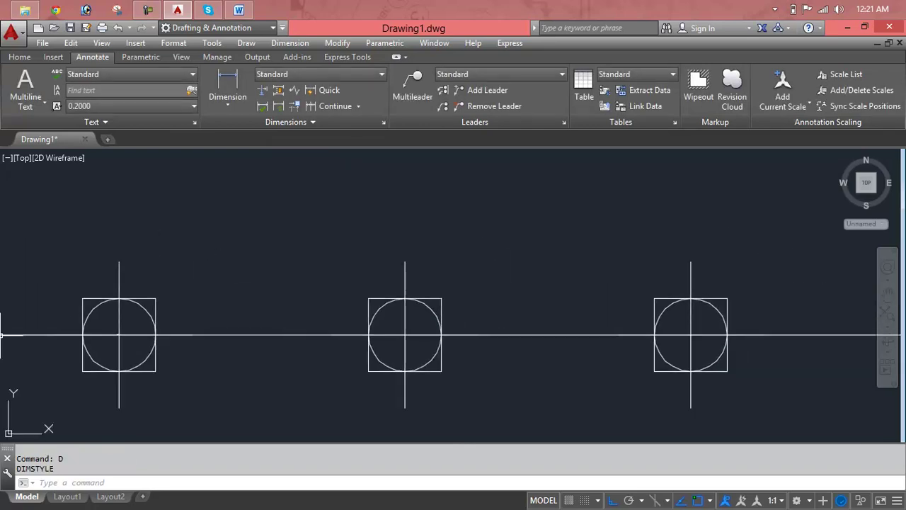
- Place a linear dimension on the horizontal centerline, then undo it
click(221, 103)
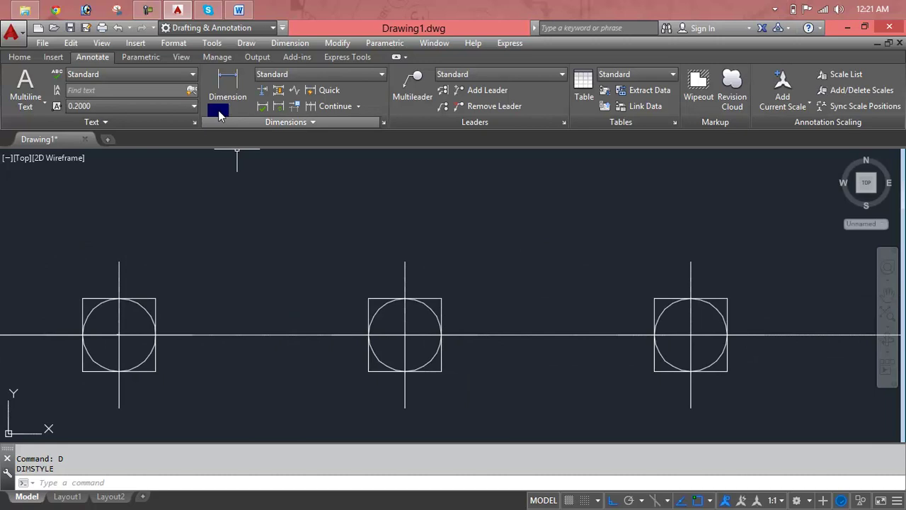
key(Return)
click(258, 335)
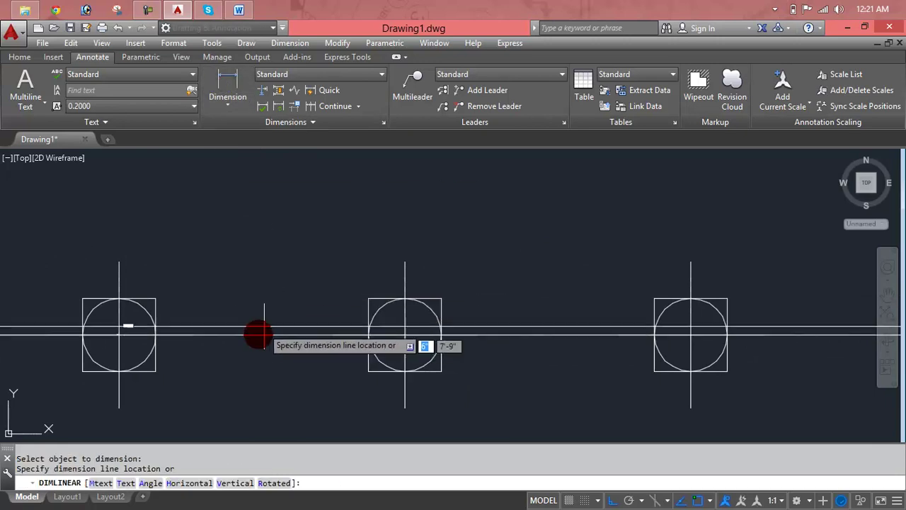
click(266, 290)
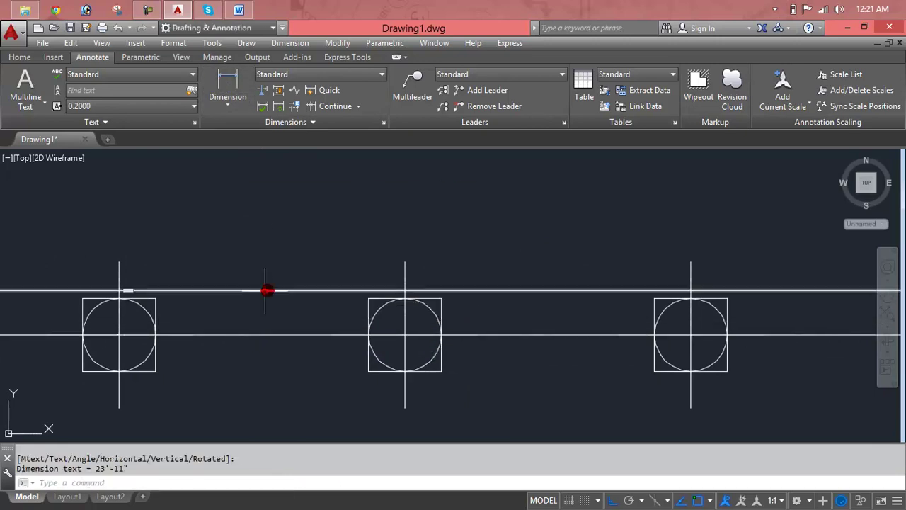
key(ctrl+z)
key(Escape)
key(Escape)
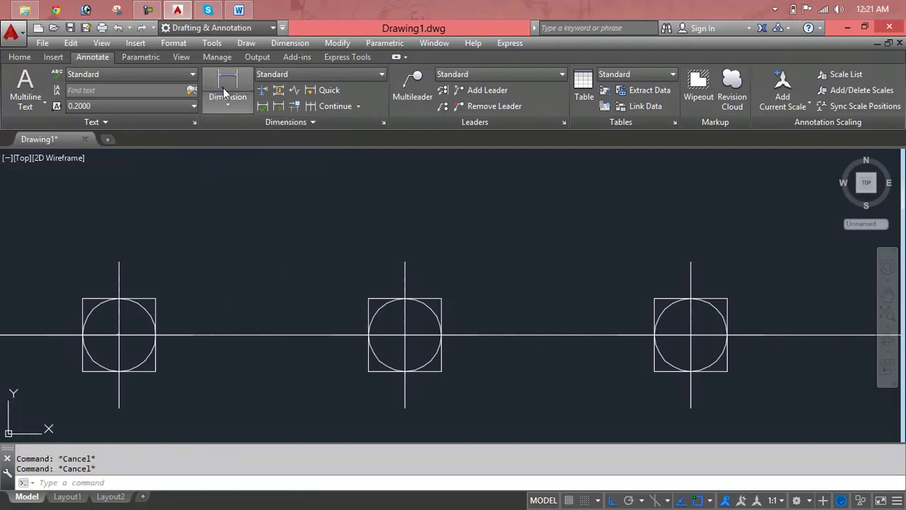
- Dimension the left-to-middle circle spacing as 2' and frame the whole rectangle
click(227, 89)
click(119, 334)
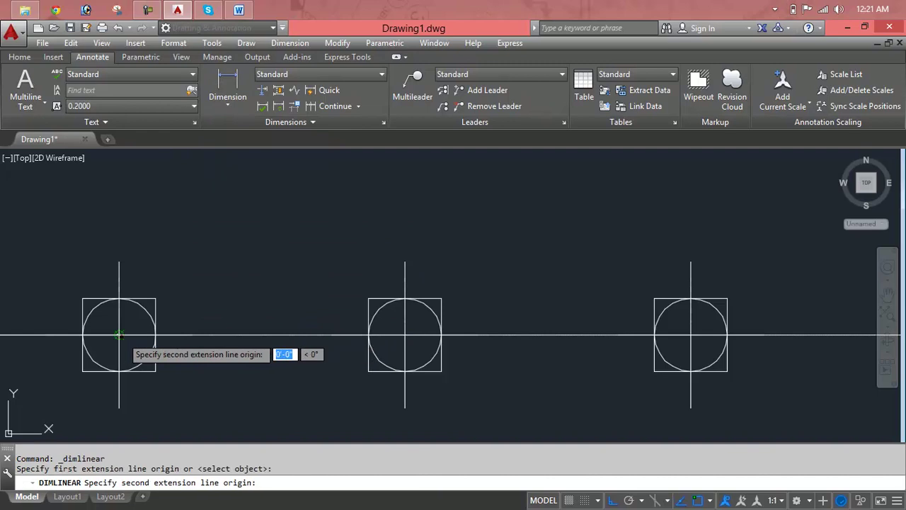
click(405, 334)
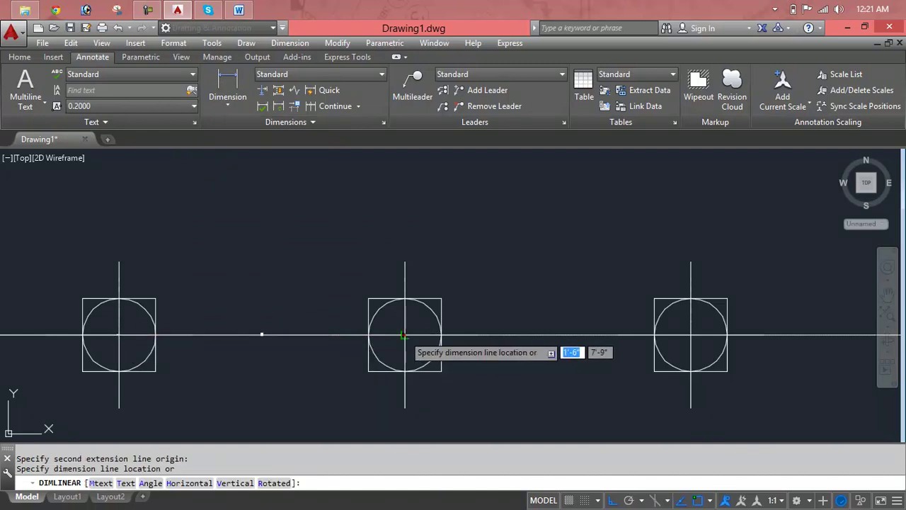
click(243, 257)
scroll(243, 253, up, 3)
scroll(279, 245, up, 3)
scroll(281, 246, up, 2)
scroll(282, 248, down, 8)
scroll(284, 251, down, 5)
mouse_move(283, 253)
middle_down()
mouse_move(427, 231)
mouse_move(447, 218)
middle_up()
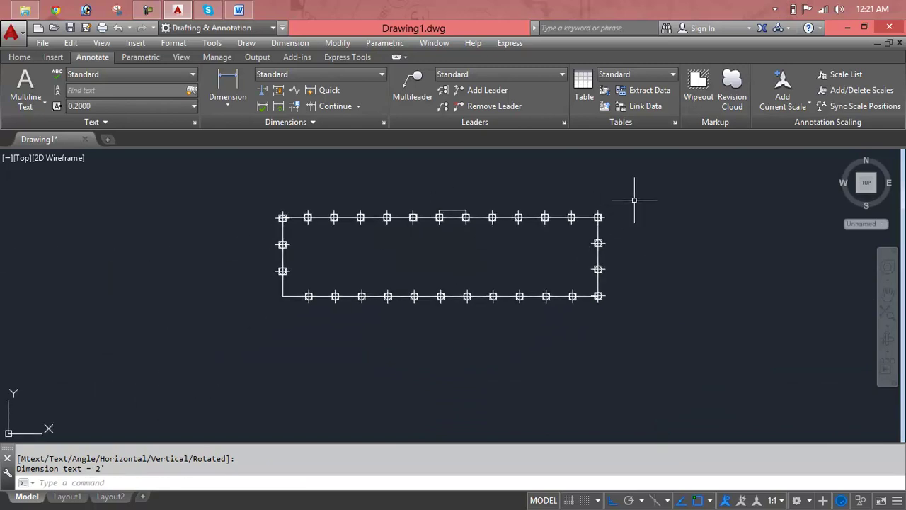
- Undo the dimension and point markers, leaving the plain rectangle
key(ctrl+z)
key(ctrl+z)
key(ctrl+z)
key(ctrl+z)
key(ctrl+z)
key(ctrl+z)
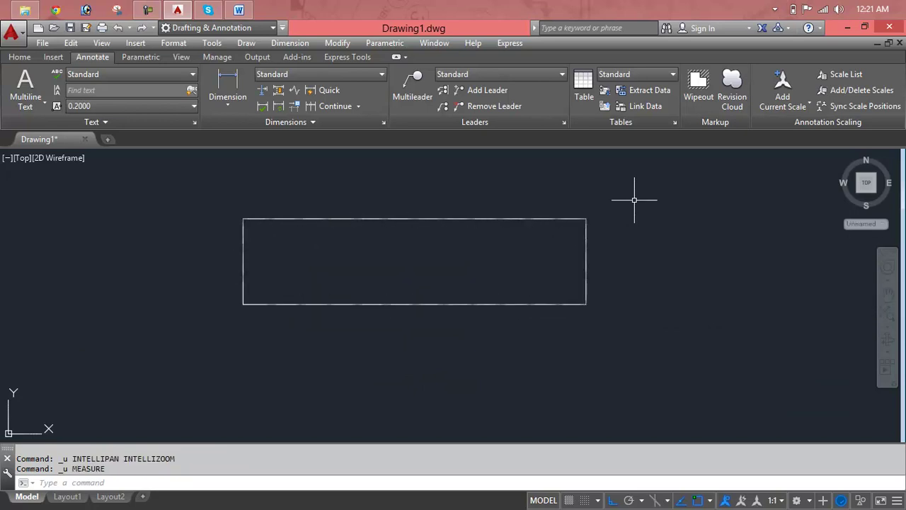
key(Escape)
middle_drag(631, 202, 629, 209)
key(Escape)
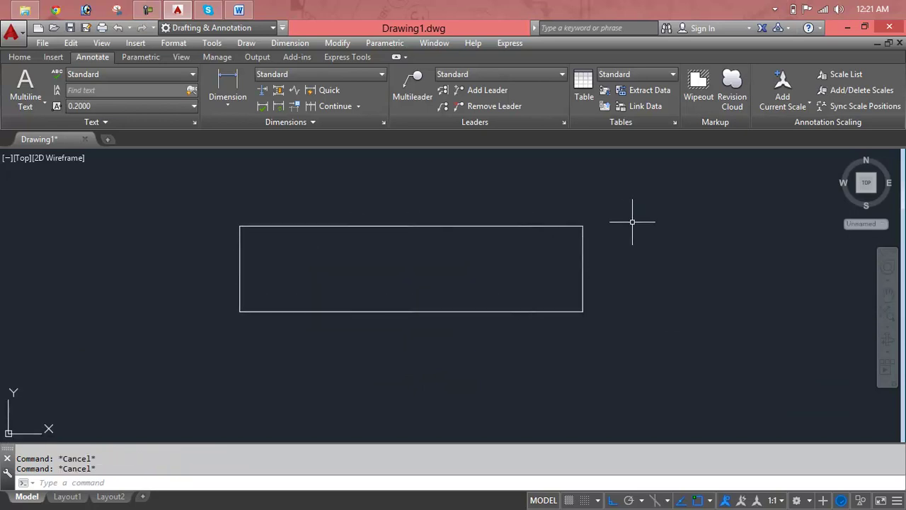
- Run MEASURE on the rectangle using block abc, aligned to the outline
text(me)
key(Return)
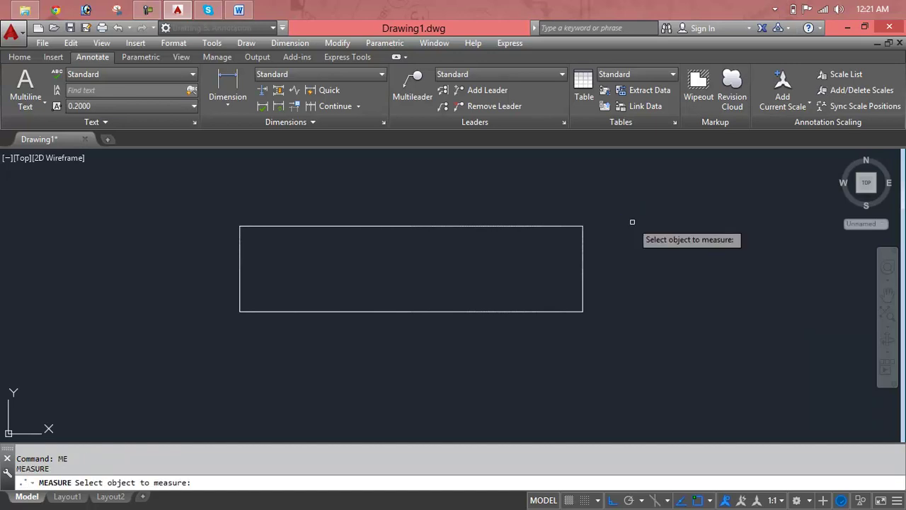
click(517, 225)
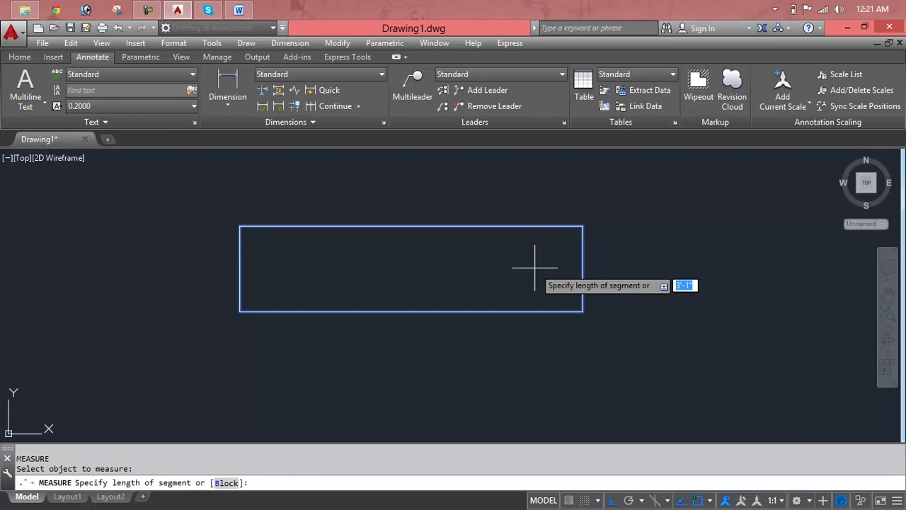
text(b)
key(Return)
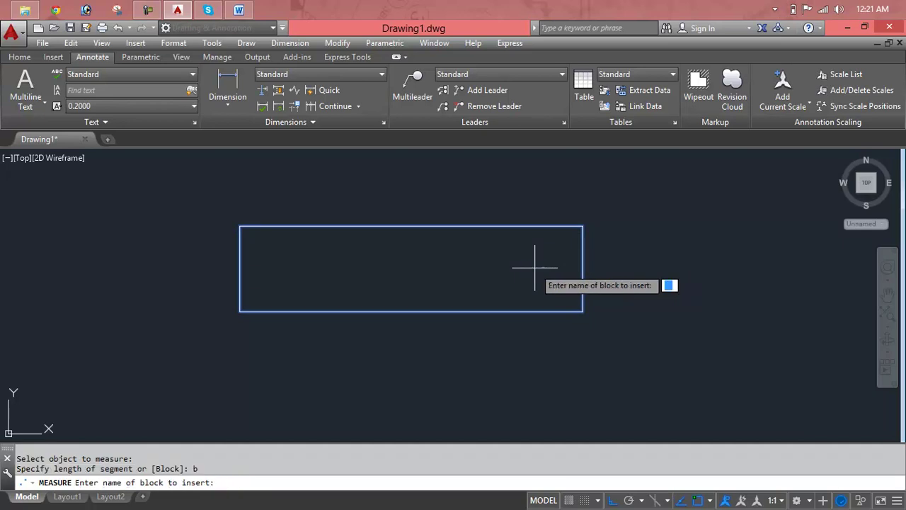
text(a)
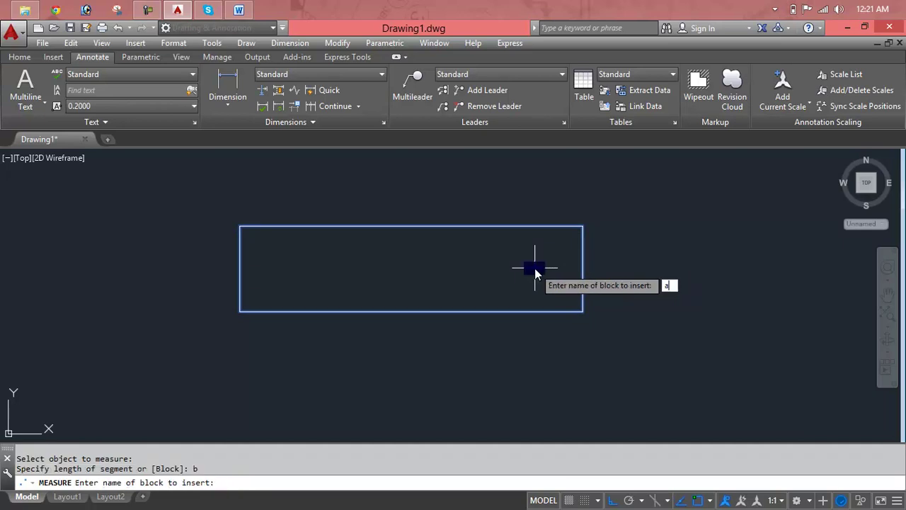
text(bc)
key(Return)
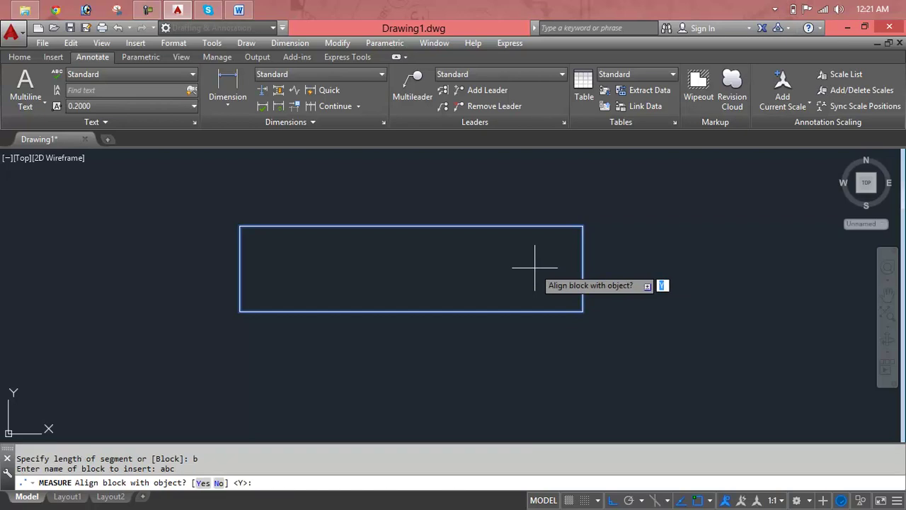
key(Return)
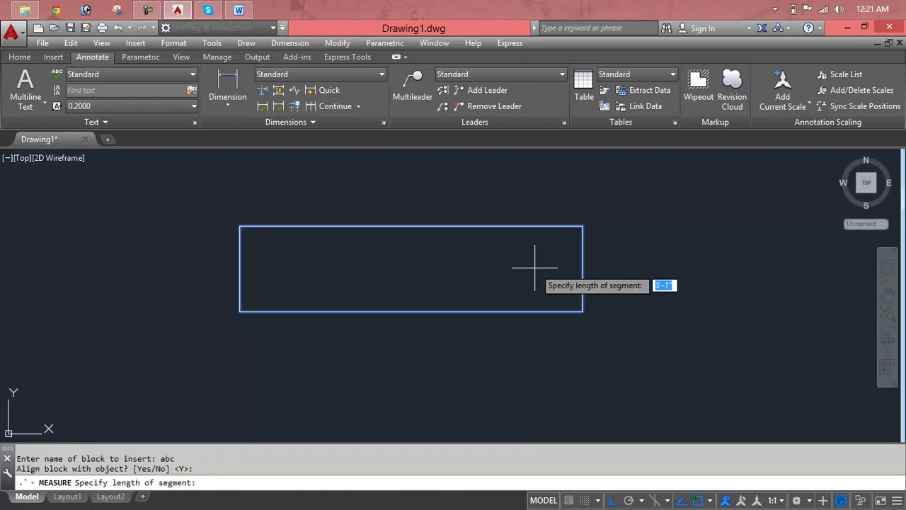
- Enter a 4' segment length so aligned abc stars ring the rectangle
text(4')
key(Return)
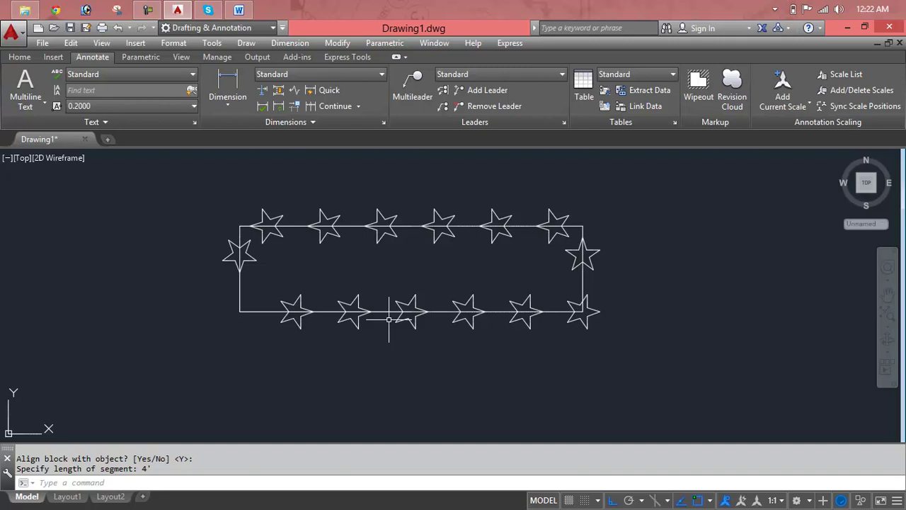
key(Escape)
key(Escape)
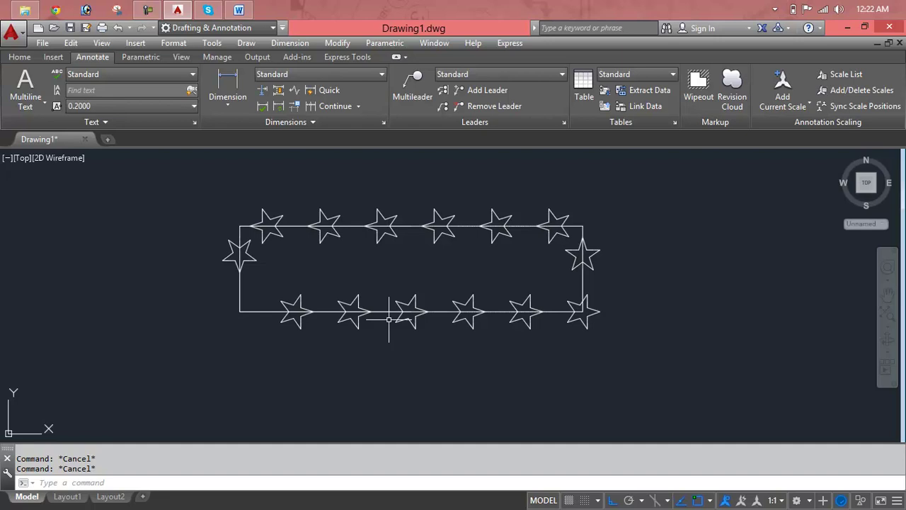
- Window-select the rectangle and its stars and delete all 15 objects
click(673, 198)
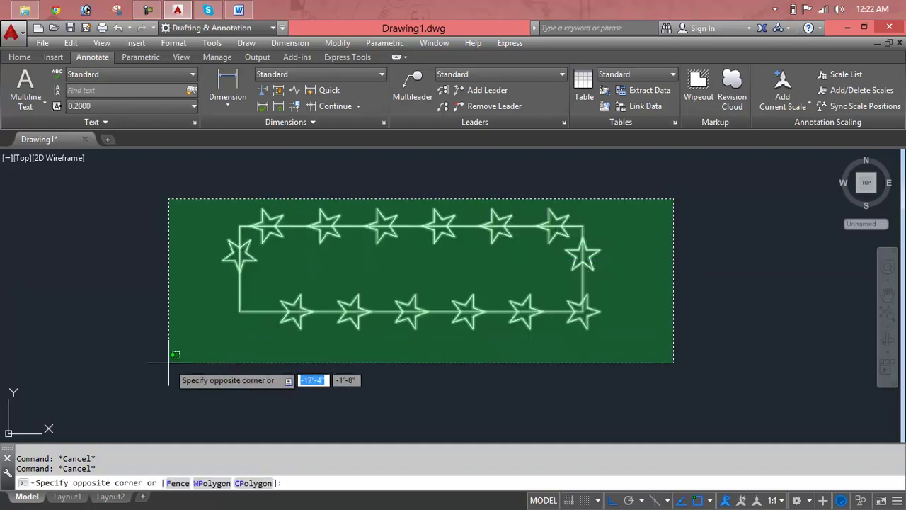
click(168, 364)
key(Delete)
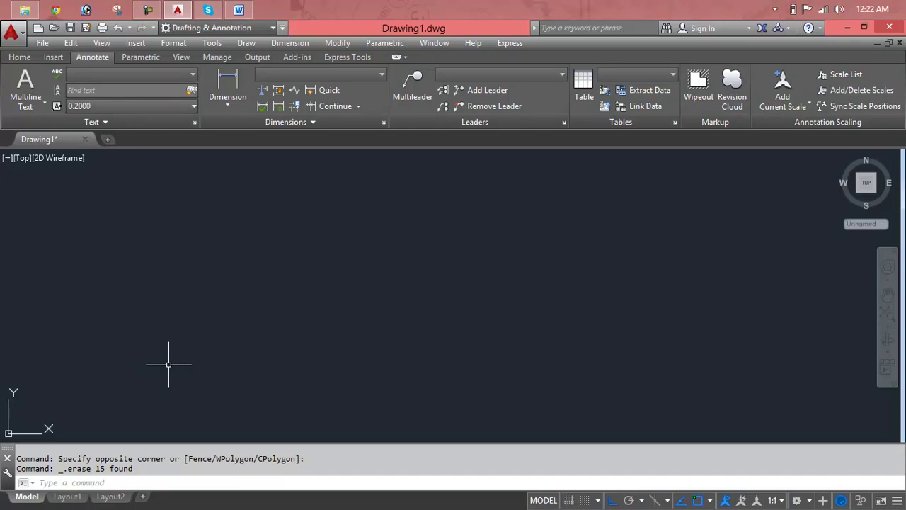